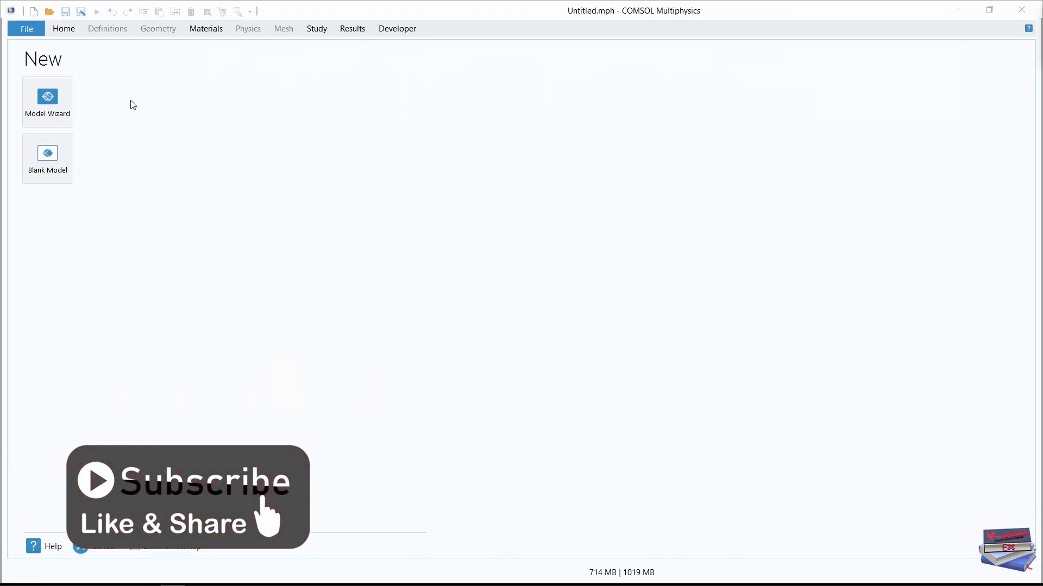
- Start a new model with the wizard and add the Joule Heating physics from the Electromagnetic Heating group under Heat Transfer
{"action": "left_click", "coordinate": [49, 99]}
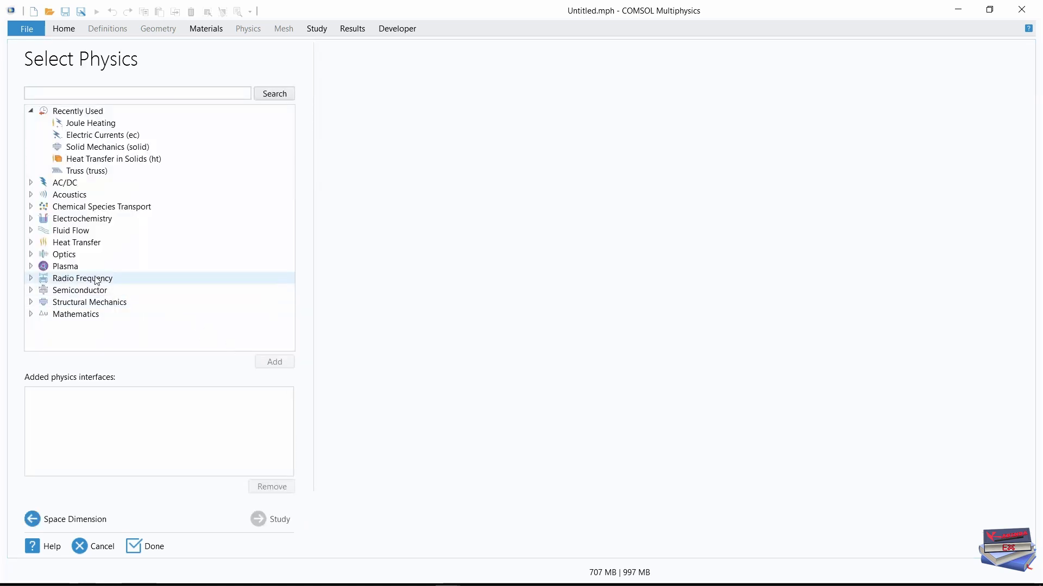
{"action": "left_click", "coordinate": [31, 242]}
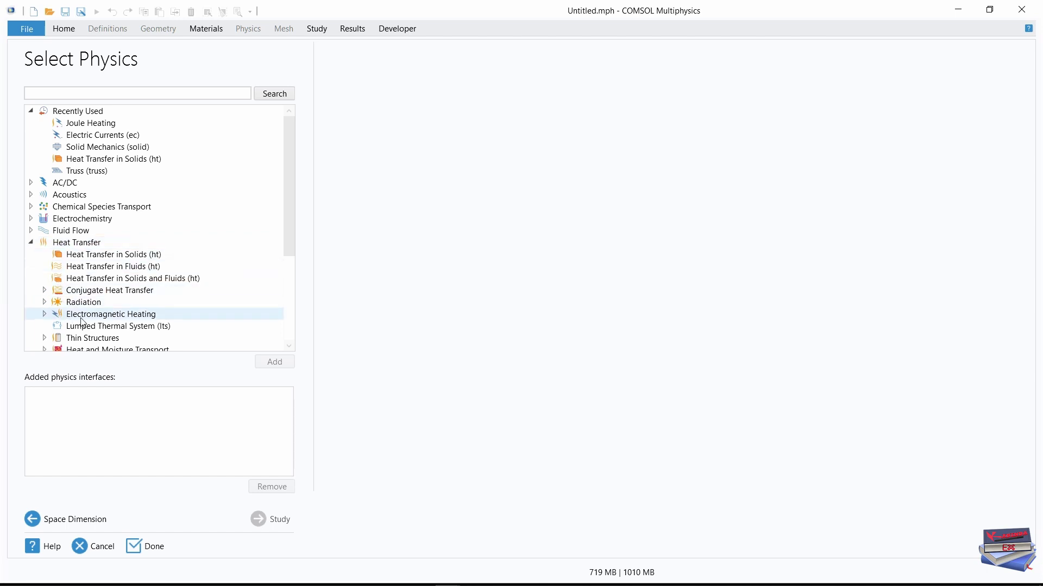
{"action": "left_click", "coordinate": [44, 314]}
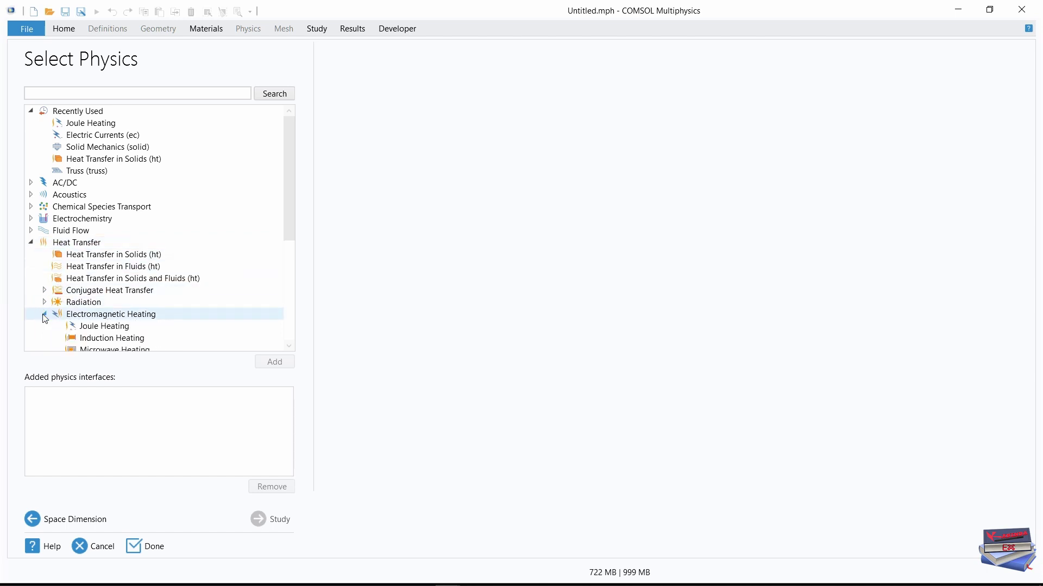
{"action": "left_click", "coordinate": [97, 330]}
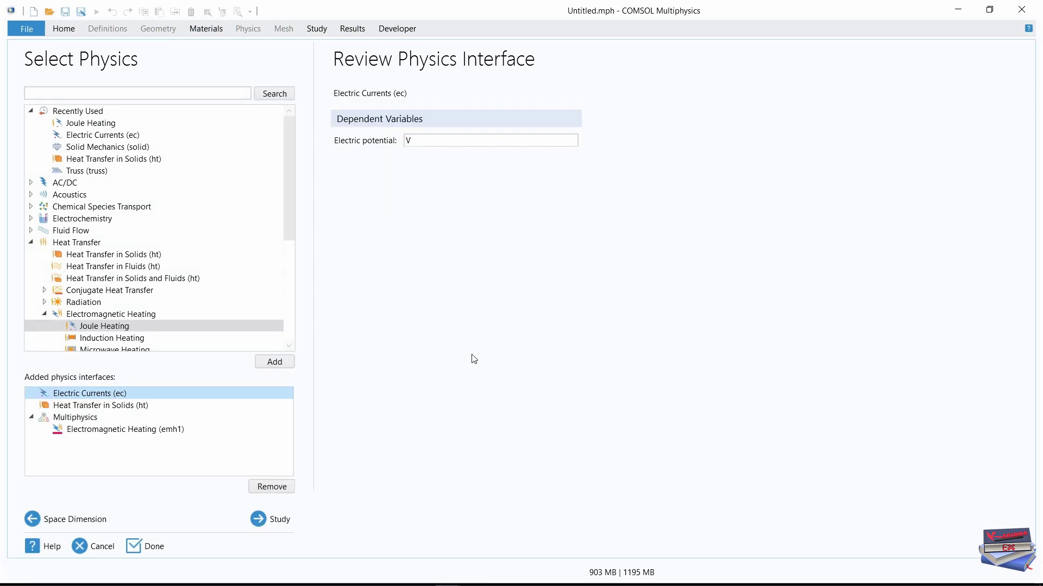
- Choose a Stationary study and finish setting up the new model
{"action": "left_click", "coordinate": [271, 523]}
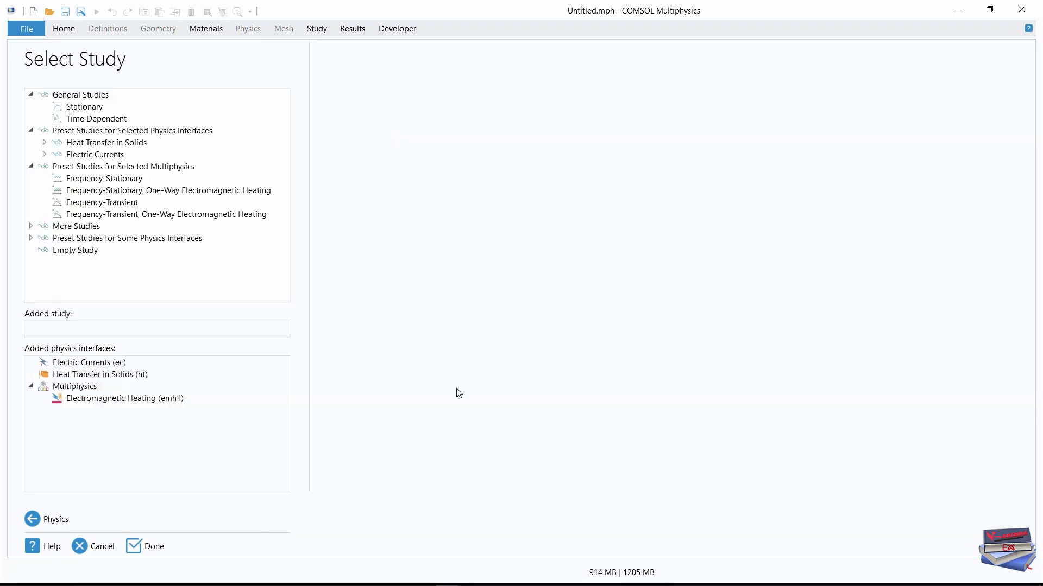
{"action": "left_click", "coordinate": [82, 108]}
{"action": "left_click", "coordinate": [153, 548]}
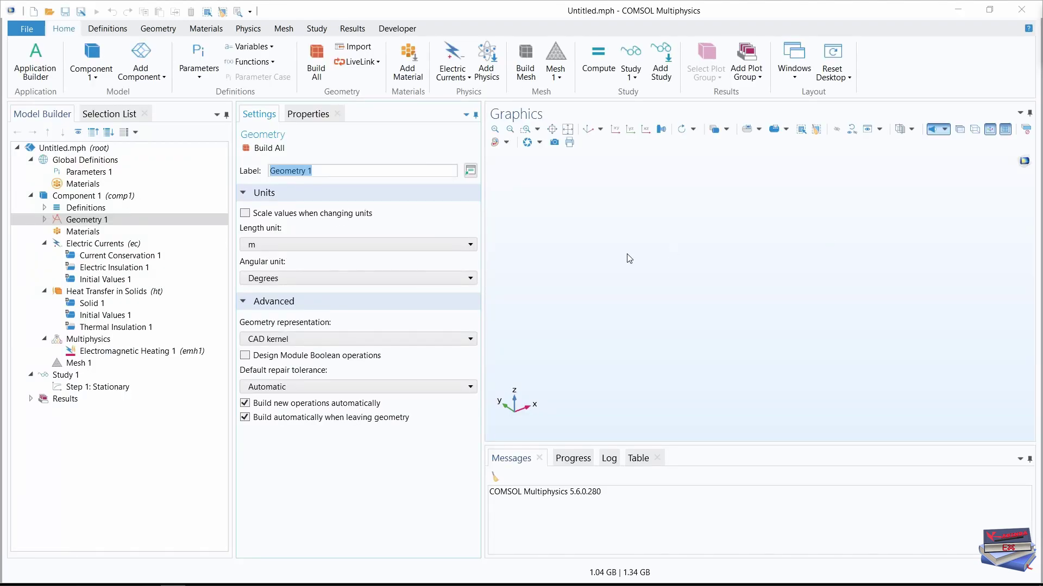
- Insert the geometry sequence from power_transistor_geom_sequence.mph and build the whole geometry
{"action": "left_click", "coordinate": [166, 31]}
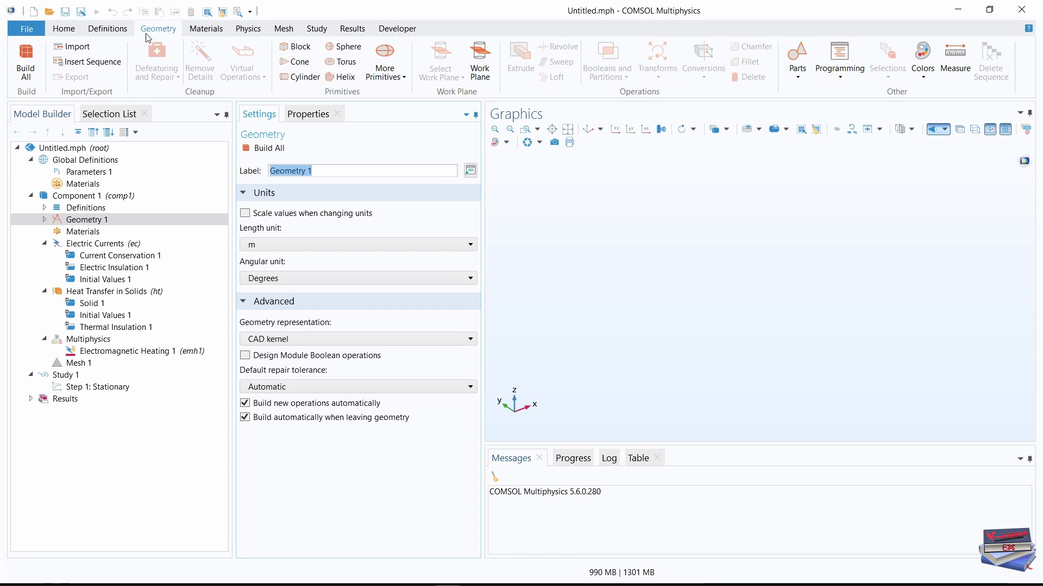
{"action": "left_click", "coordinate": [77, 63]}
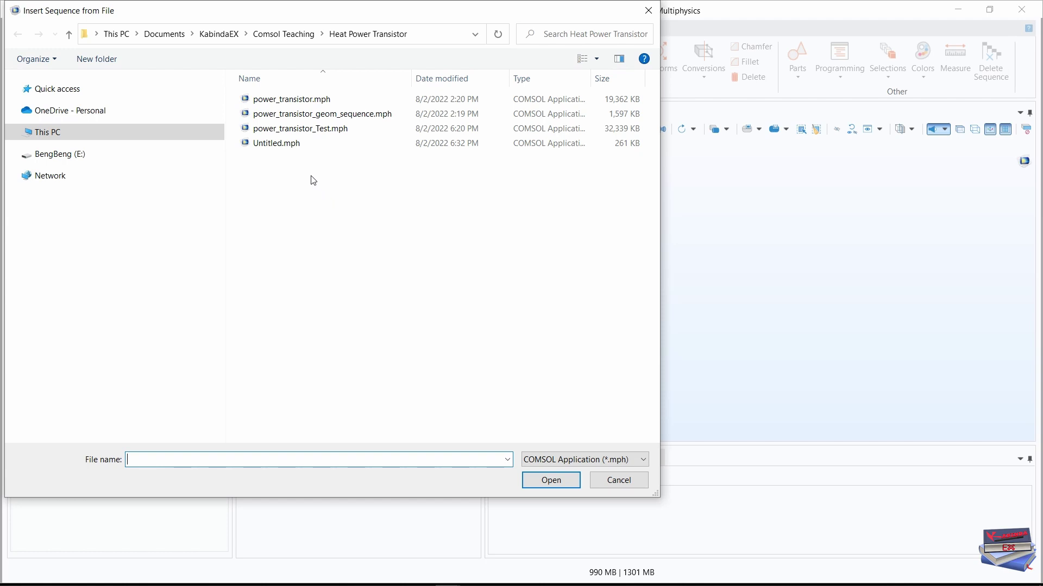
{"action": "left_click", "coordinate": [303, 114]}
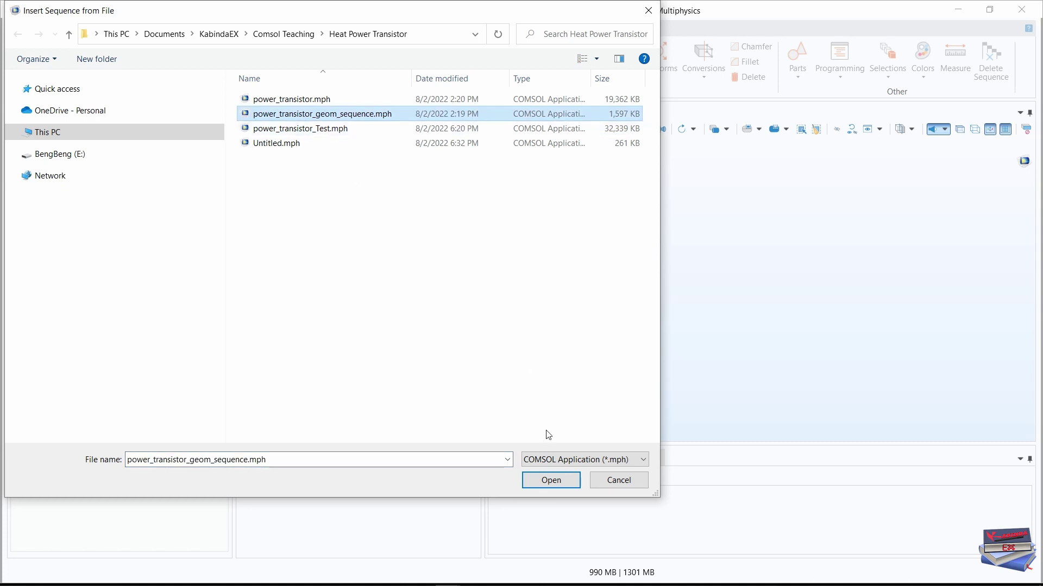
{"action": "left_click", "coordinate": [550, 480]}
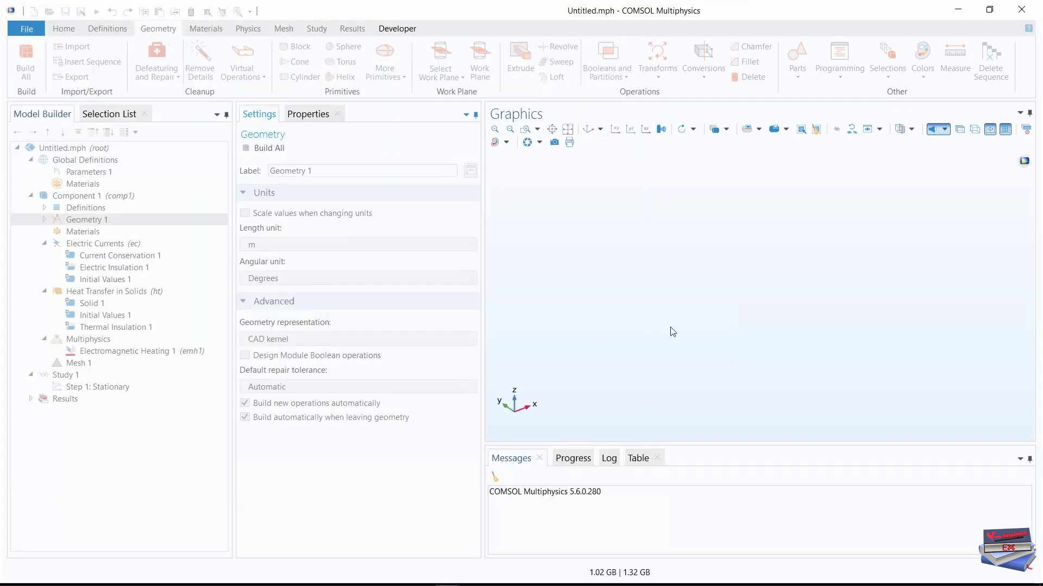
{"action": "left_click", "coordinate": [277, 149]}
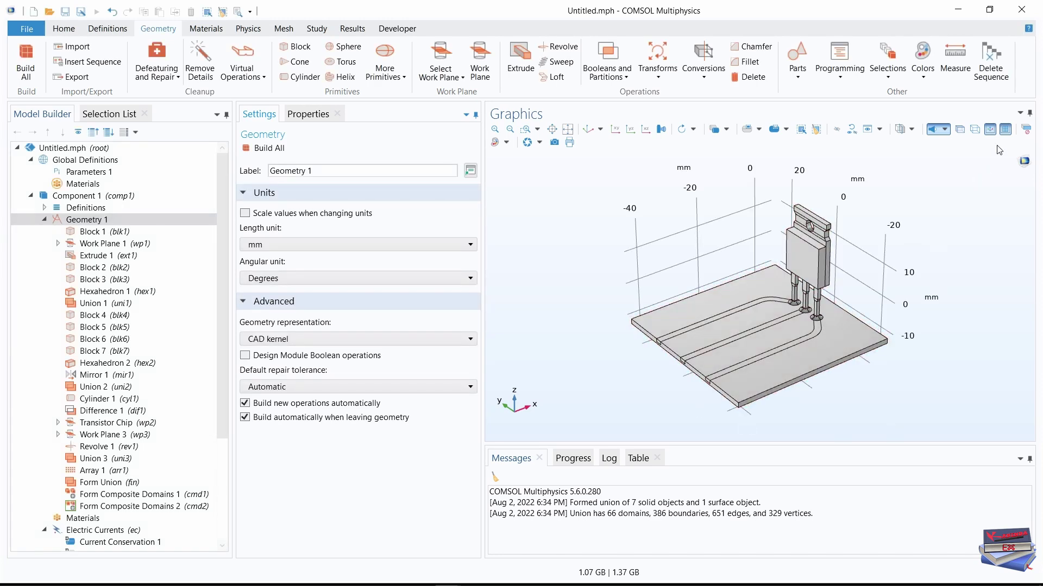
- Hide the grid and show the transistor geometry in wireframe rendering
{"action": "left_click", "coordinate": [1004, 131]}
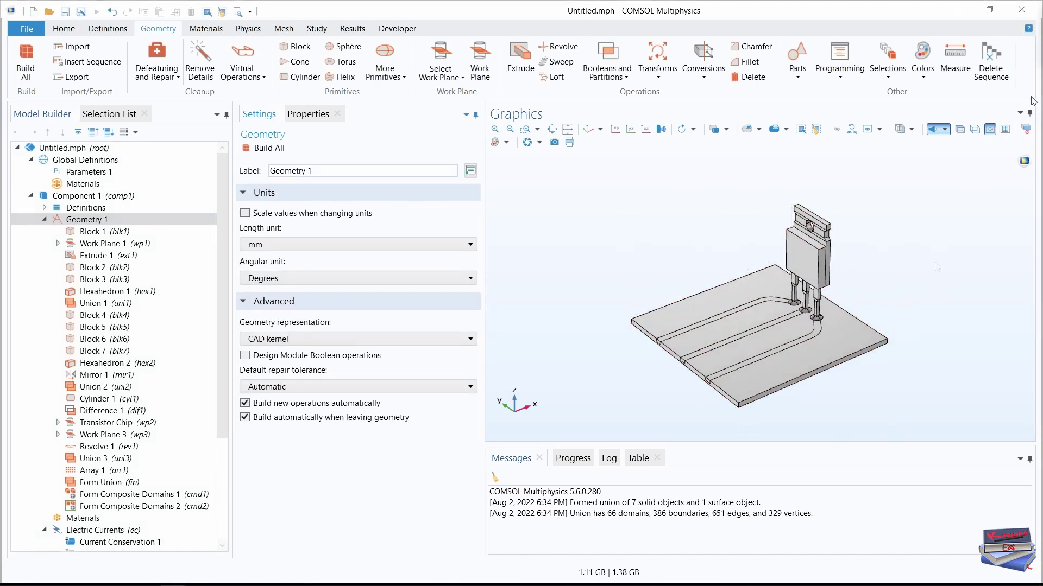
{"action": "left_click", "coordinate": [975, 131]}
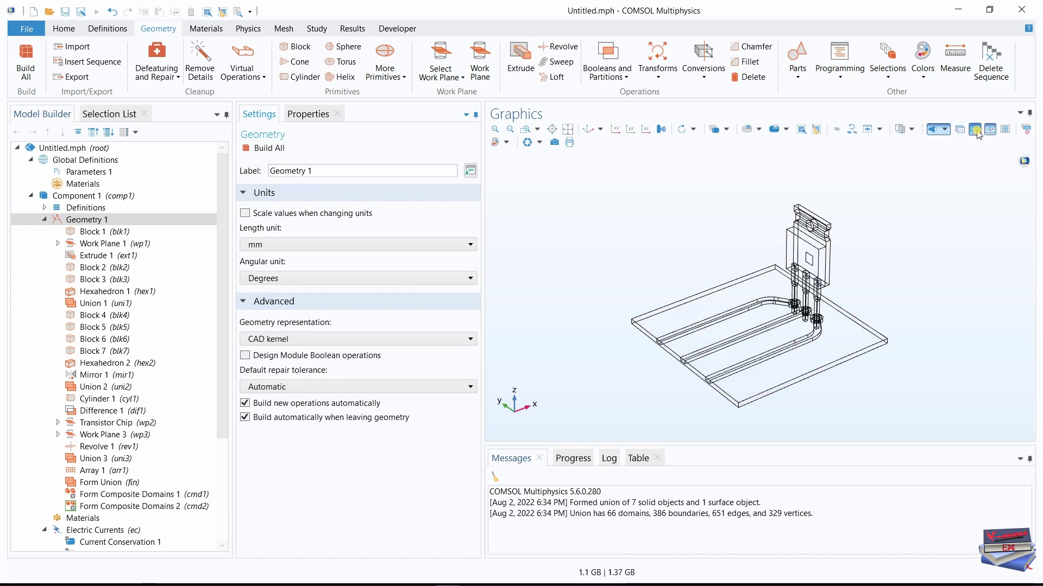
{"action": "left_click", "coordinate": [588, 129]}
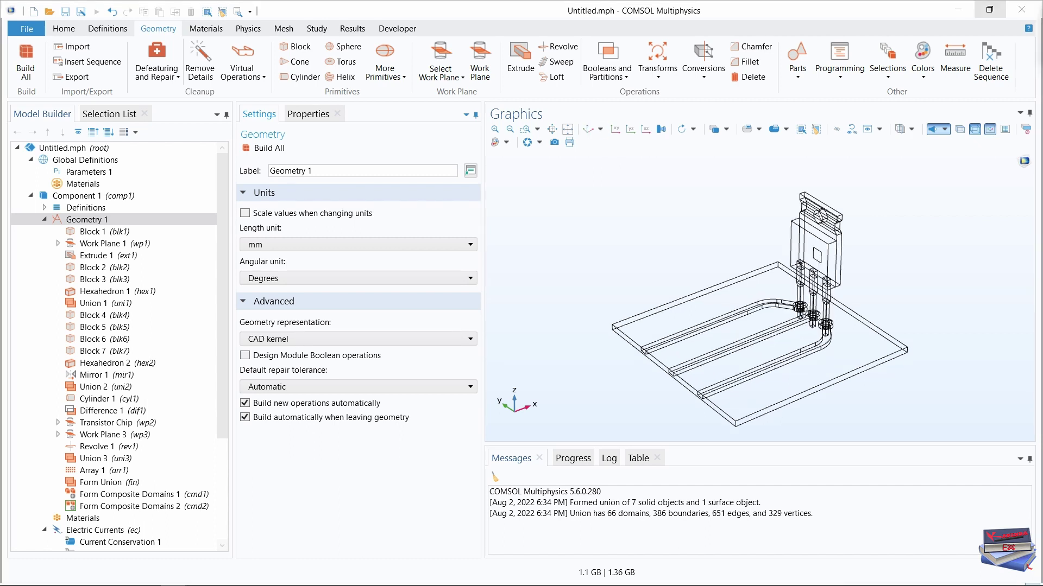
- Load the global parameters from the Excel workbook Parameters.xlsx into Parameters 1, with Overwrite enabled, and widen the parameter settings area
{"action": "left_click", "coordinate": [79, 173]}
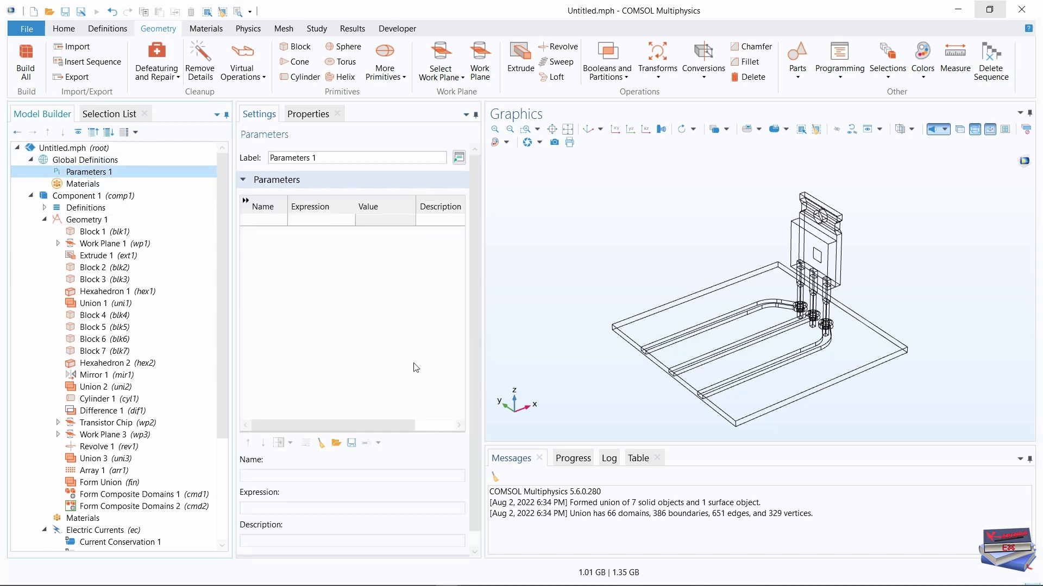
{"action": "left_click", "coordinate": [336, 444]}
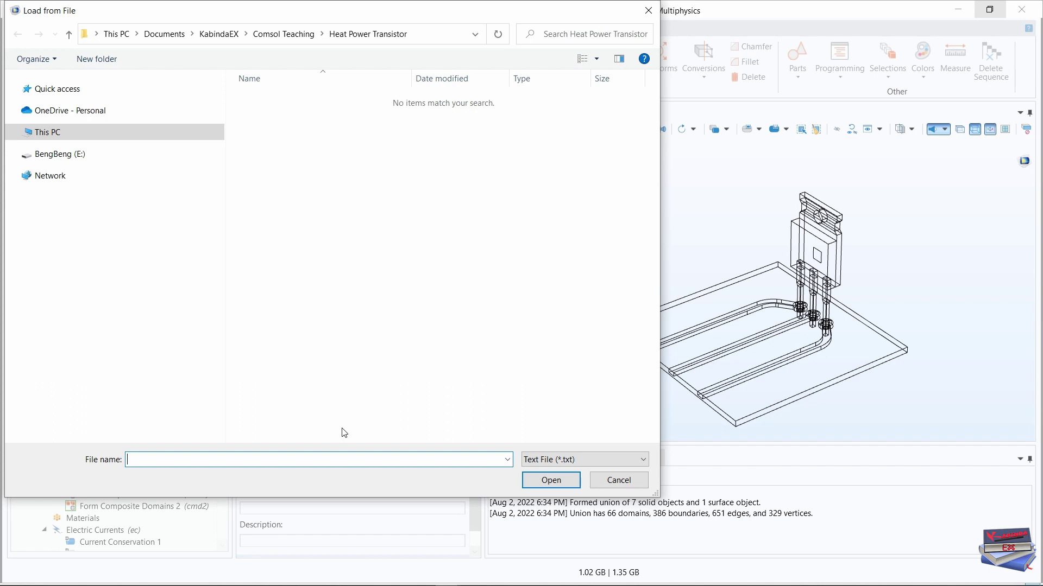
{"action": "left_click", "coordinate": [630, 459]}
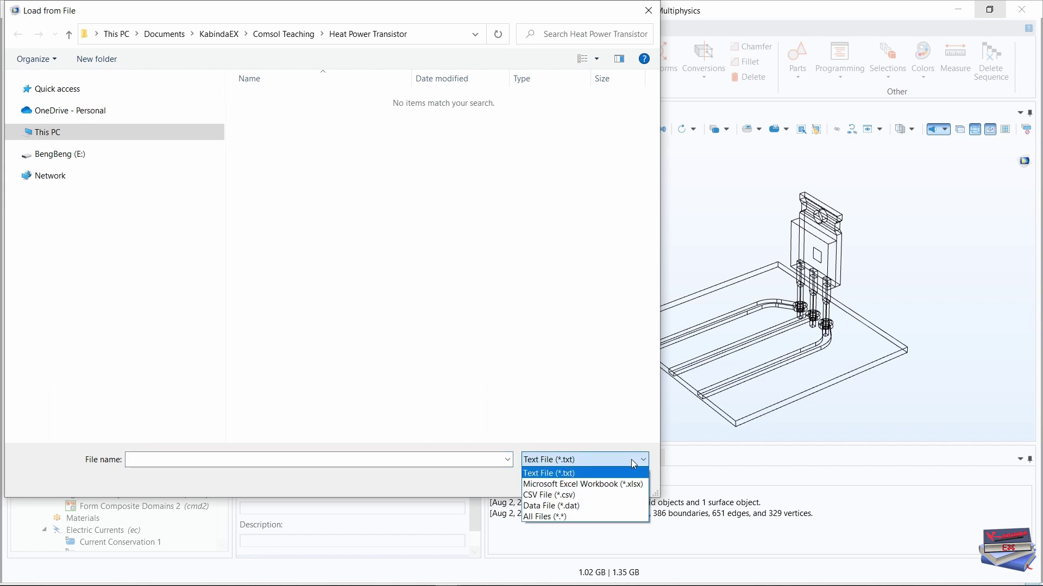
{"action": "left_click", "coordinate": [612, 484]}
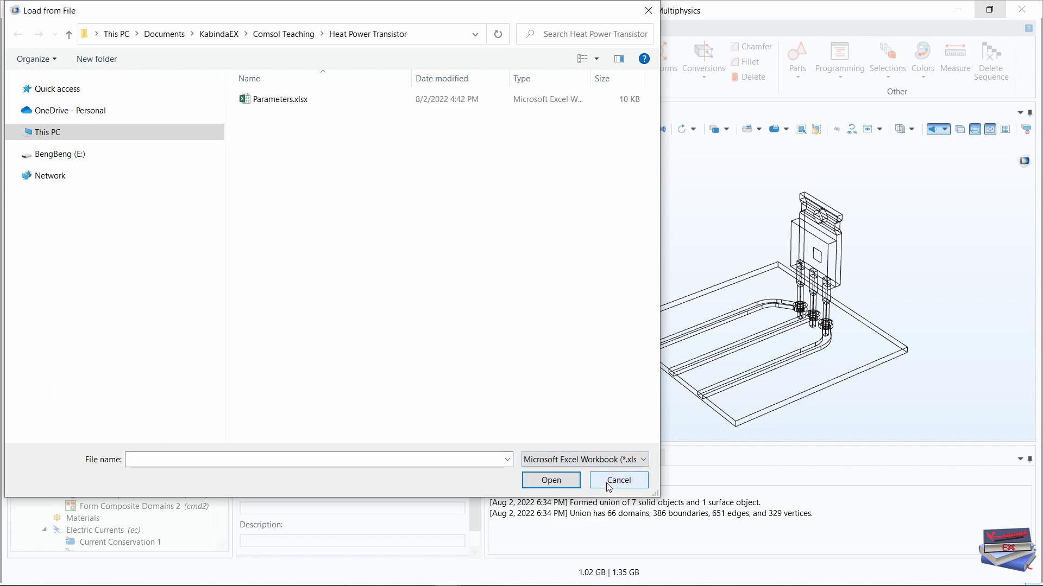
{"action": "left_click", "coordinate": [276, 101]}
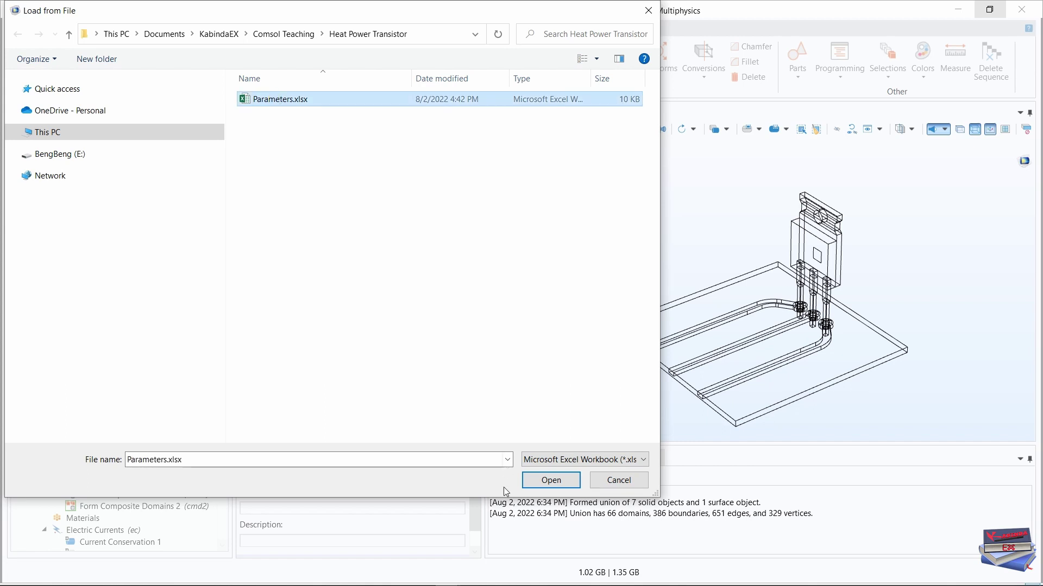
{"action": "left_click", "coordinate": [549, 480]}
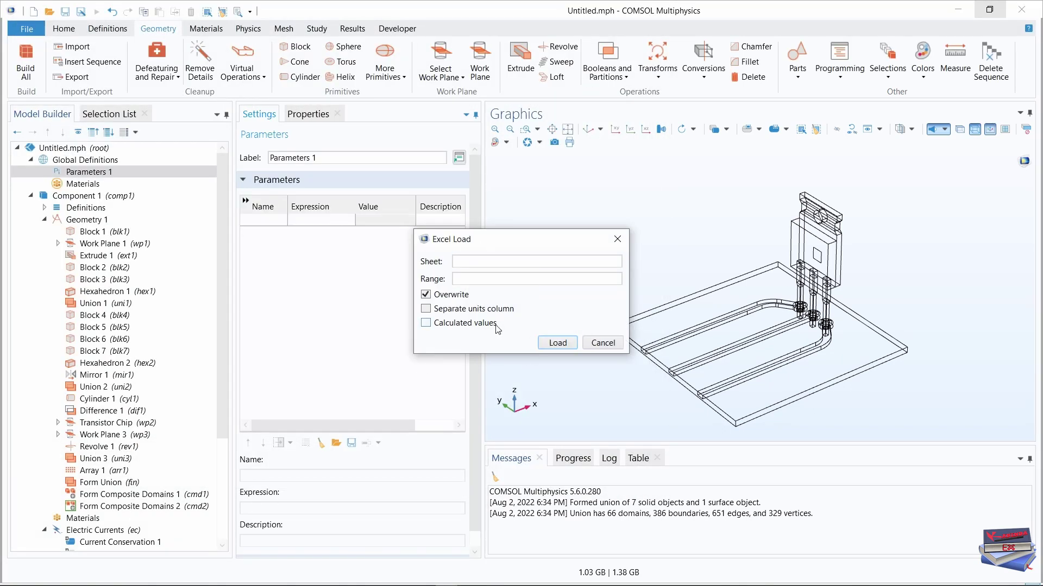
{"action": "left_click", "coordinate": [553, 347]}
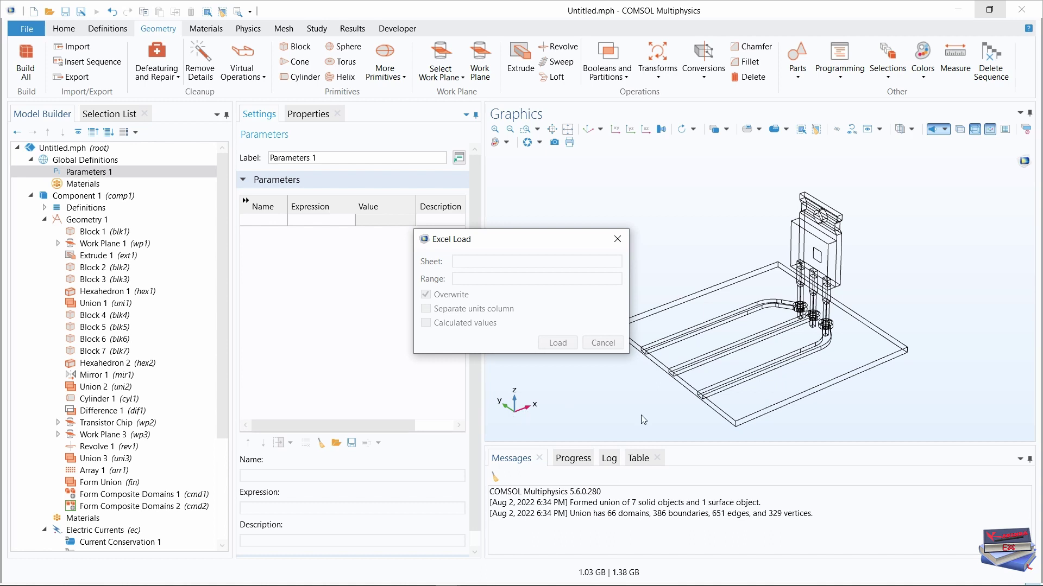
{"action": "left_click_drag", "start_coordinate": [483, 284], "coordinate": [579, 283]}
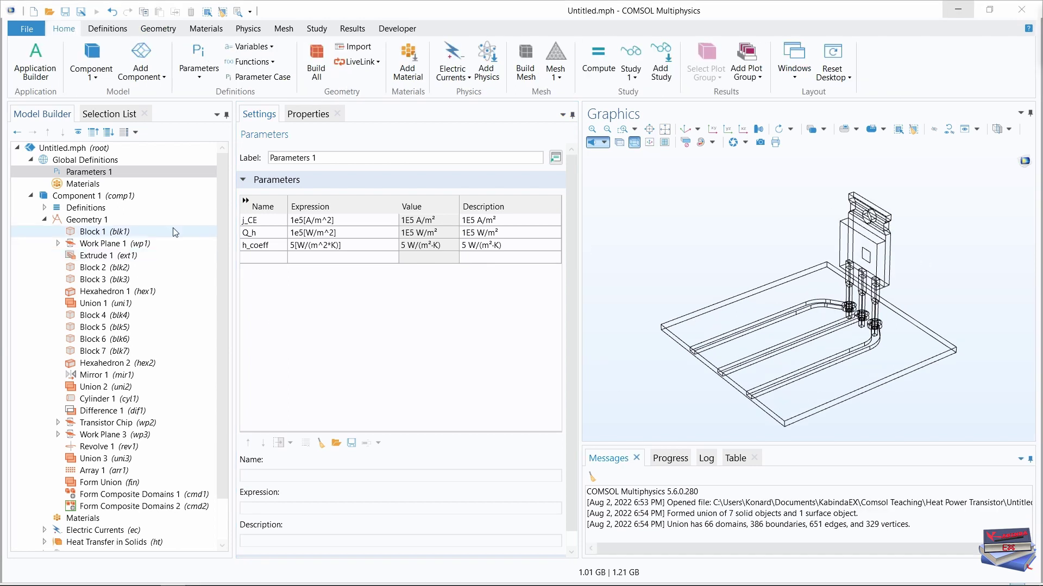
- Add the built-in materials Copper, FR4 (Circuit Board), Silica glass and Solder, 60Sn-40Pb to the component
{"action": "left_click", "coordinate": [46, 220]}
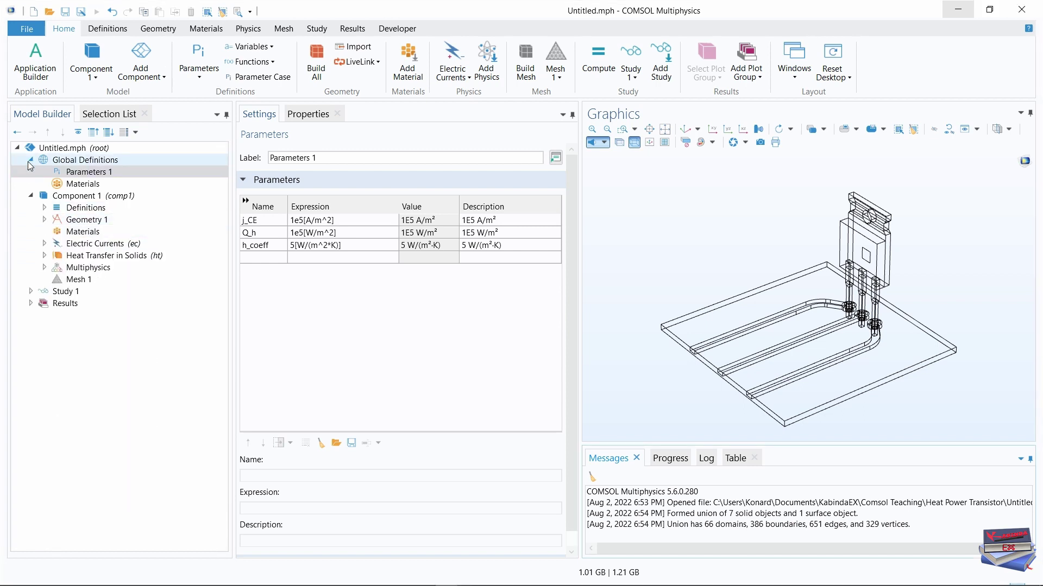
{"action": "left_click", "coordinate": [30, 160]}
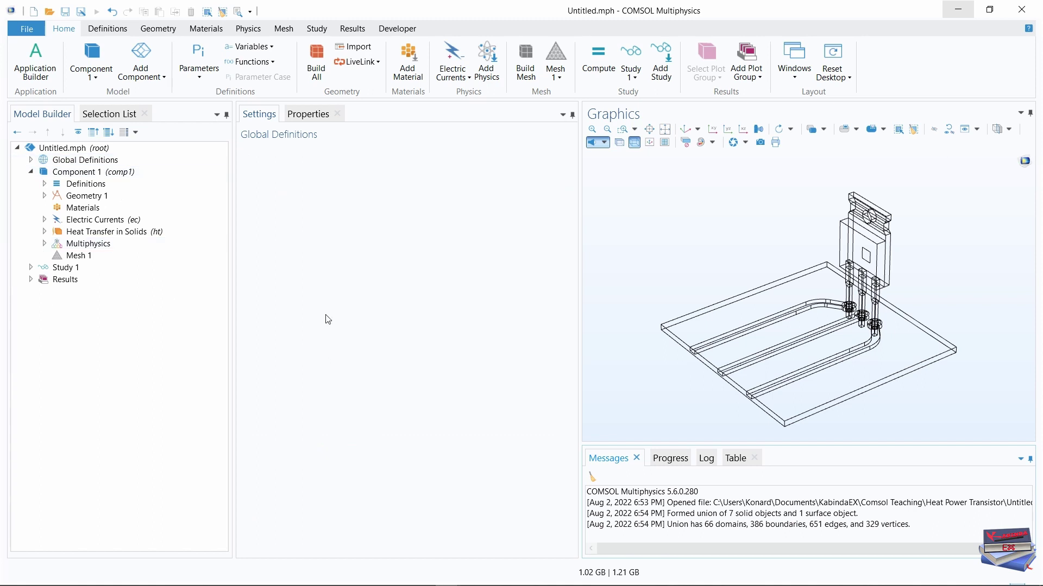
{"action": "left_click", "coordinate": [408, 64]}
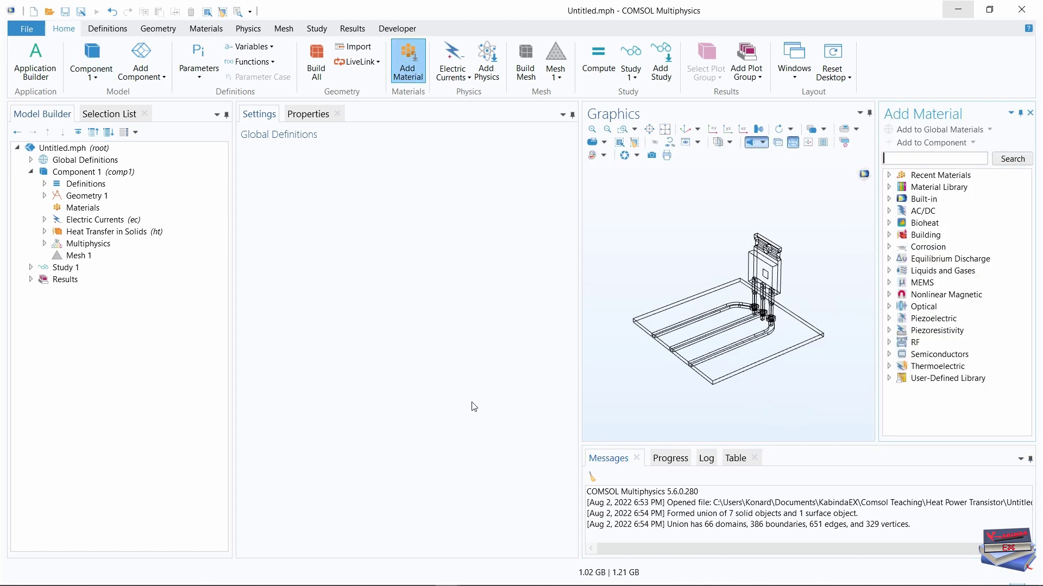
{"action": "left_click", "coordinate": [890, 198]}
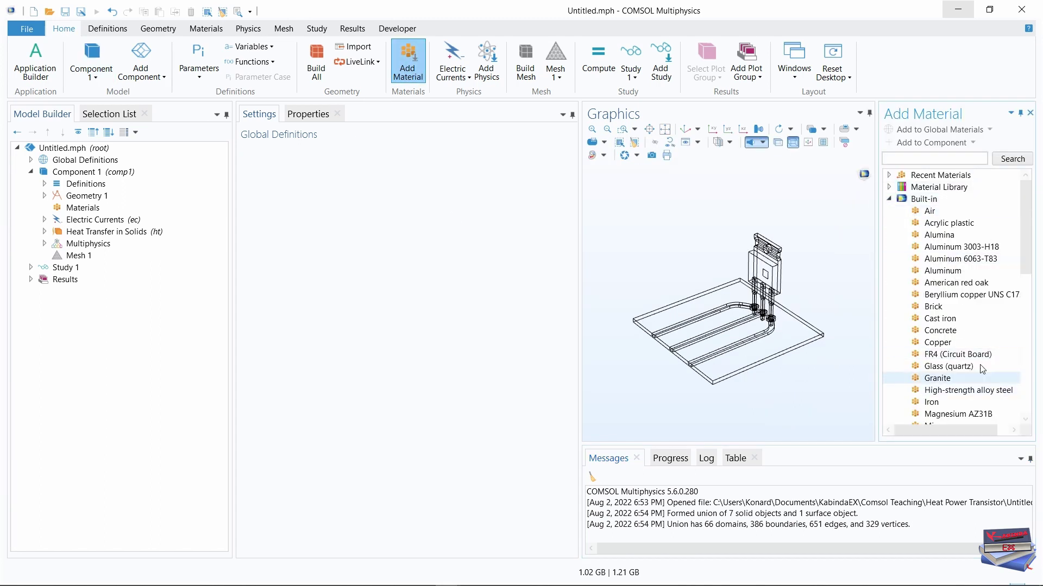
{"action": "left_click", "coordinate": [945, 345]}
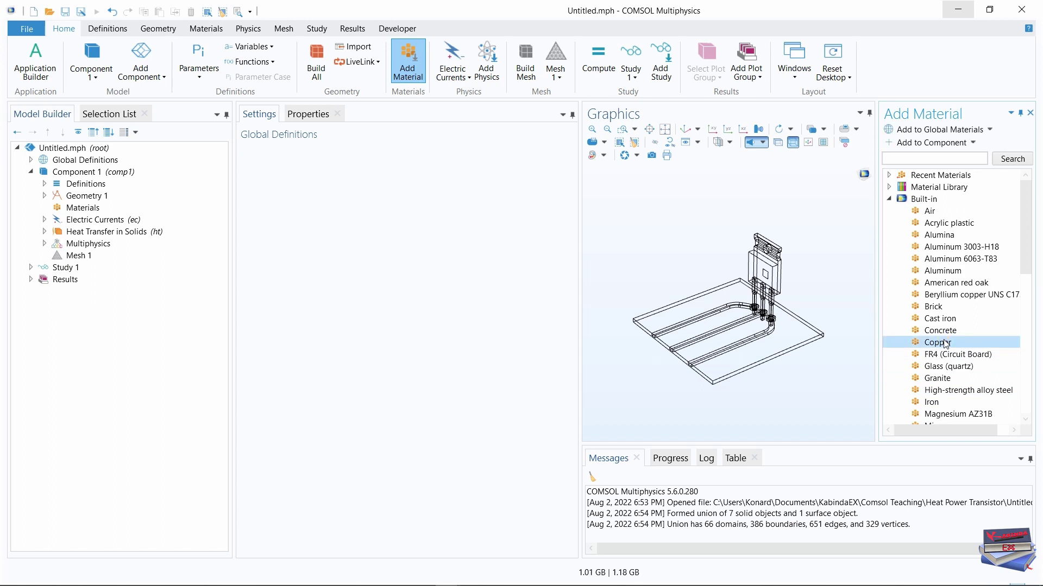
{"action": "left_click", "coordinate": [942, 356], "text": "ctrl"}
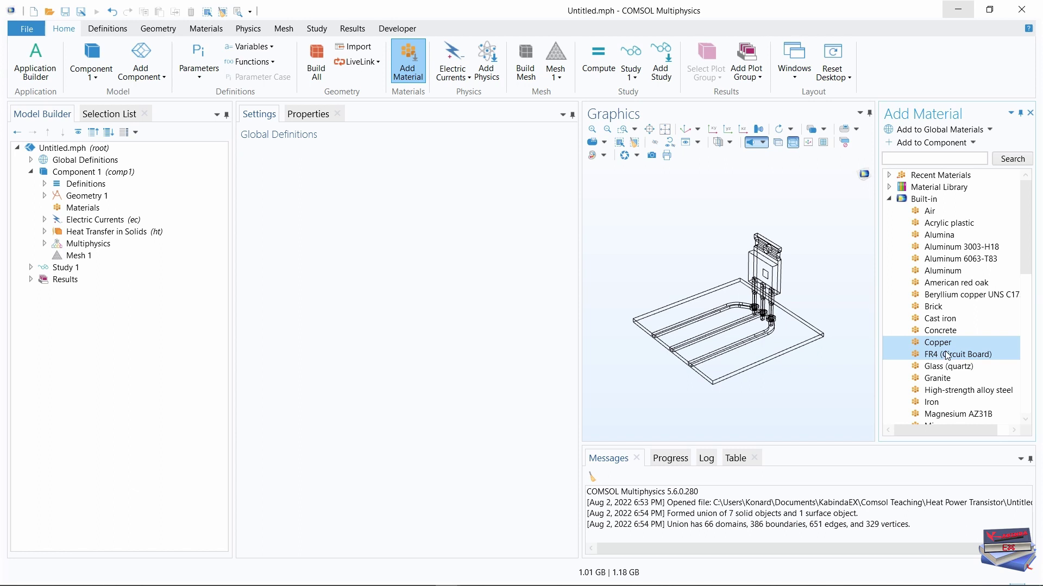
{"action": "scroll", "coordinate": [947, 356], "scroll_direction": "down", "scroll_amount": 3}
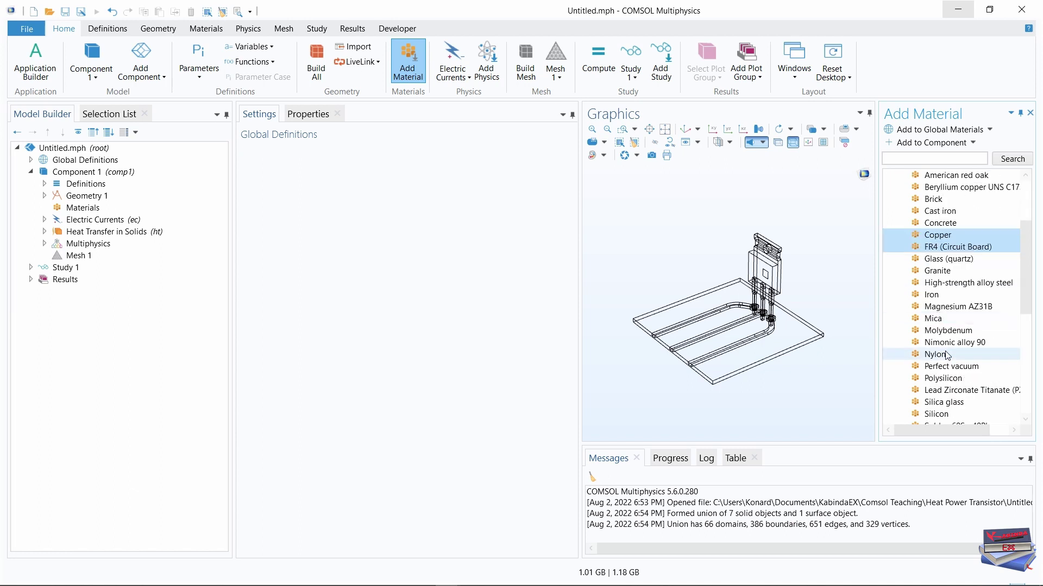
{"action": "scroll", "coordinate": [947, 355], "scroll_direction": "down", "scroll_amount": 2}
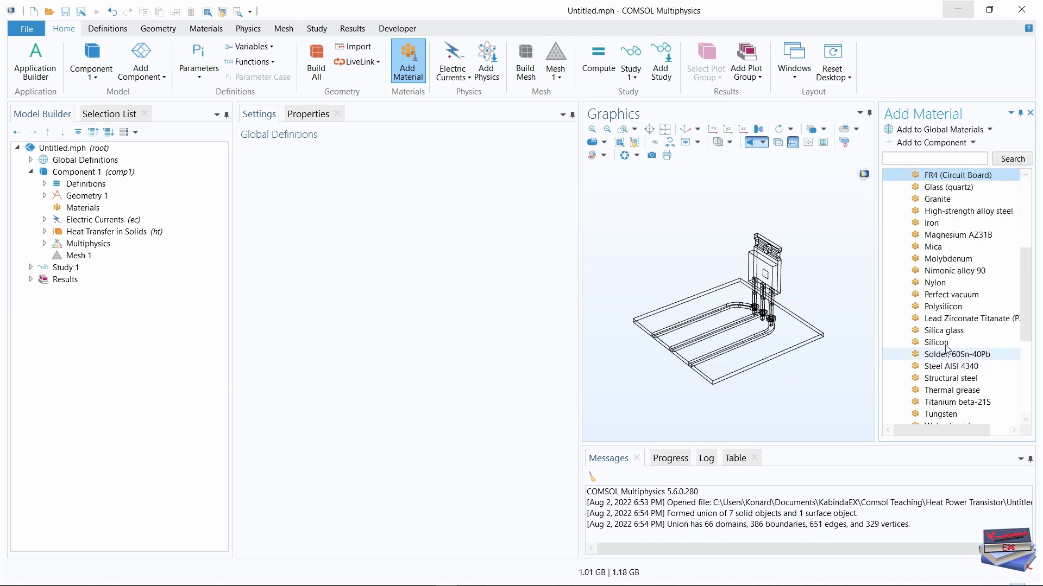
{"action": "left_click", "coordinate": [936, 330], "text": "ctrl"}
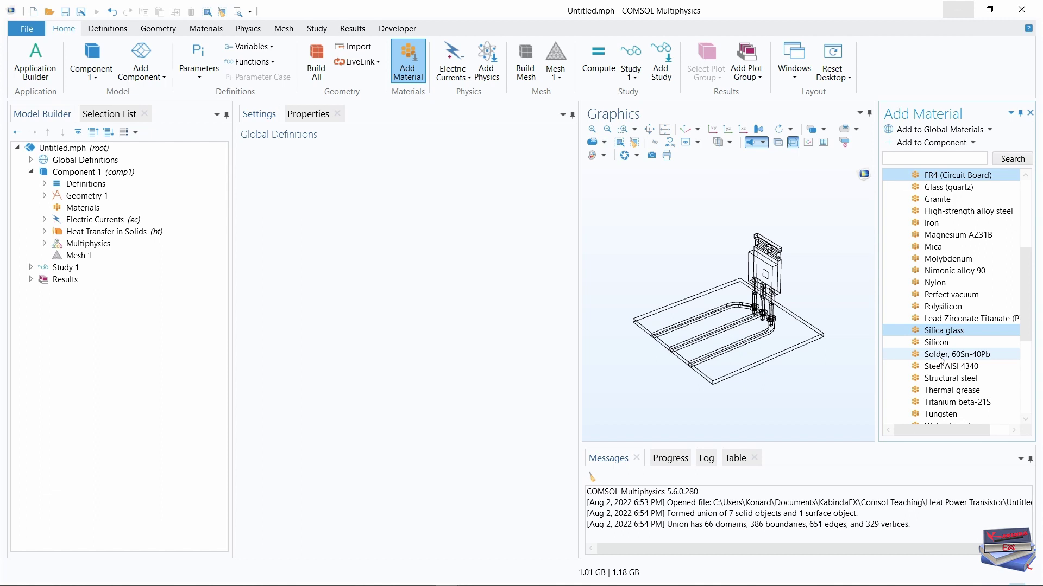
{"action": "left_click", "coordinate": [940, 359], "text": "ctrl"}
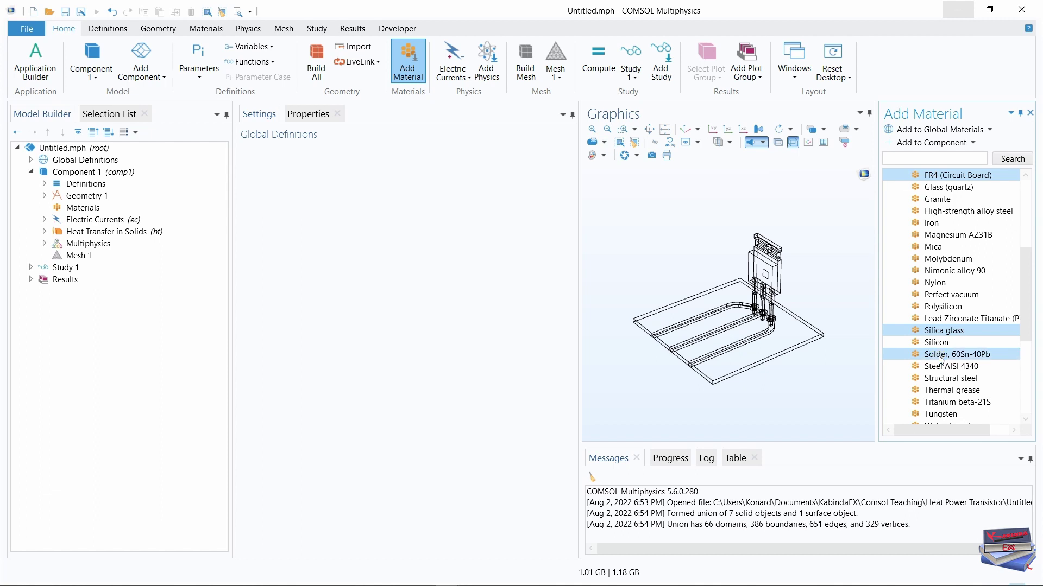
{"action": "left_click", "coordinate": [931, 143]}
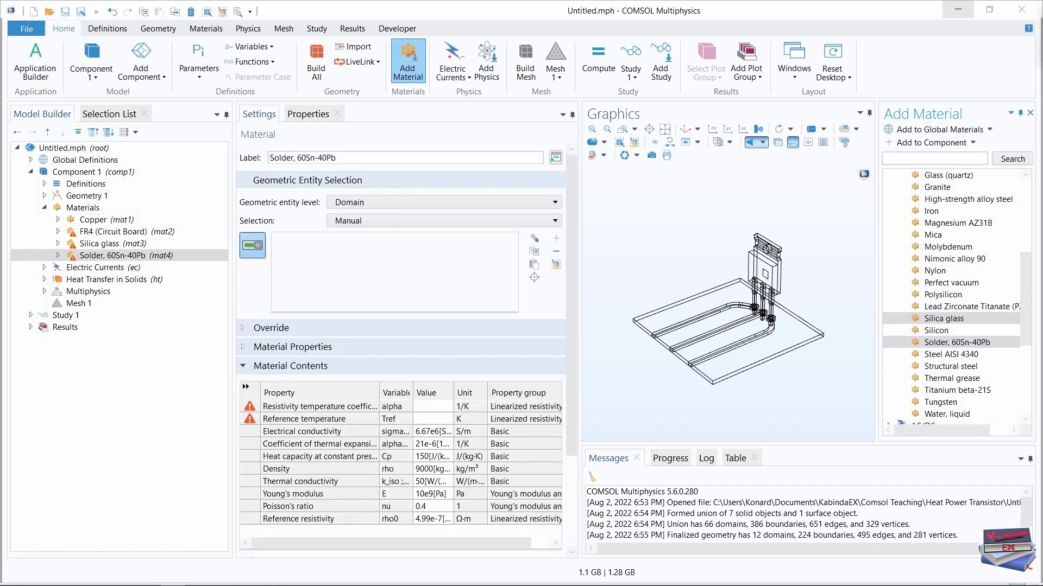
{"action": "left_click", "coordinate": [408, 62]}
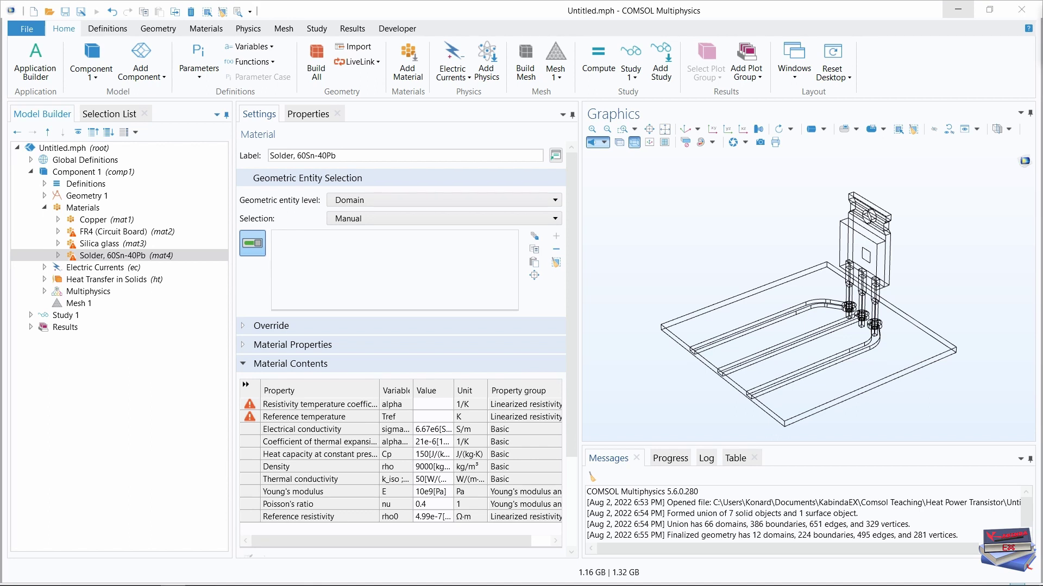
- Replace Copper's domain selection with domains 2, 3, 4, 9, 10, 11 and 12
{"action": "left_click", "coordinate": [94, 220]}
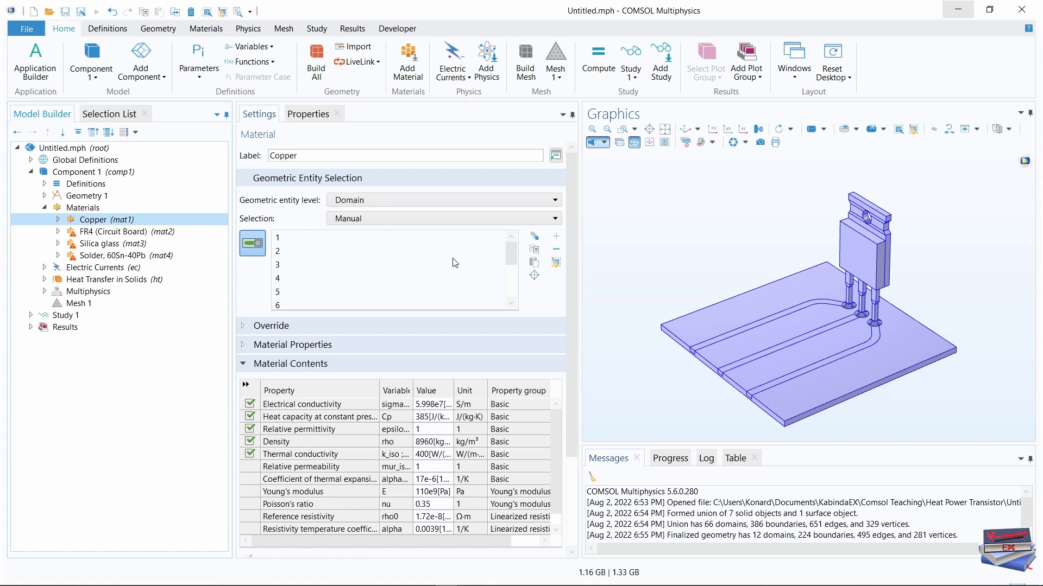
{"action": "left_click", "coordinate": [556, 263]}
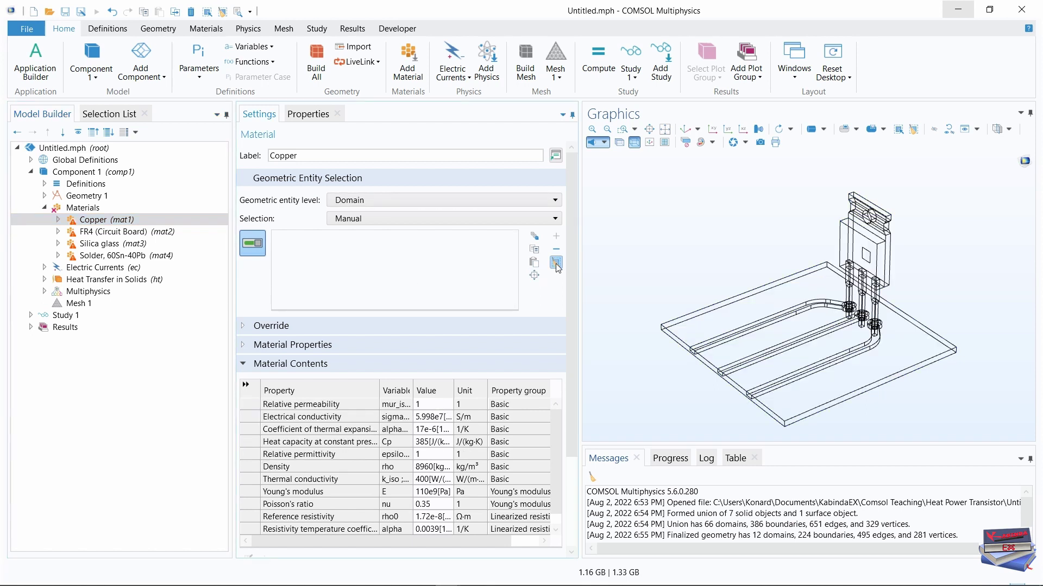
{"action": "left_click", "coordinate": [114, 115]}
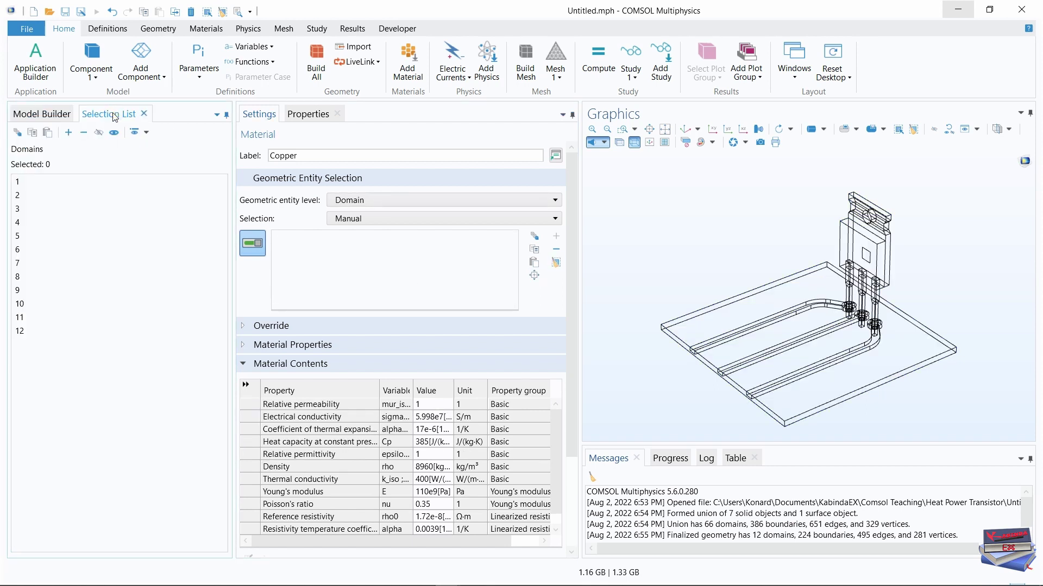
{"action": "left_click", "coordinate": [21, 196]}
{"action": "left_click", "coordinate": [21, 222], "text": "shift"}
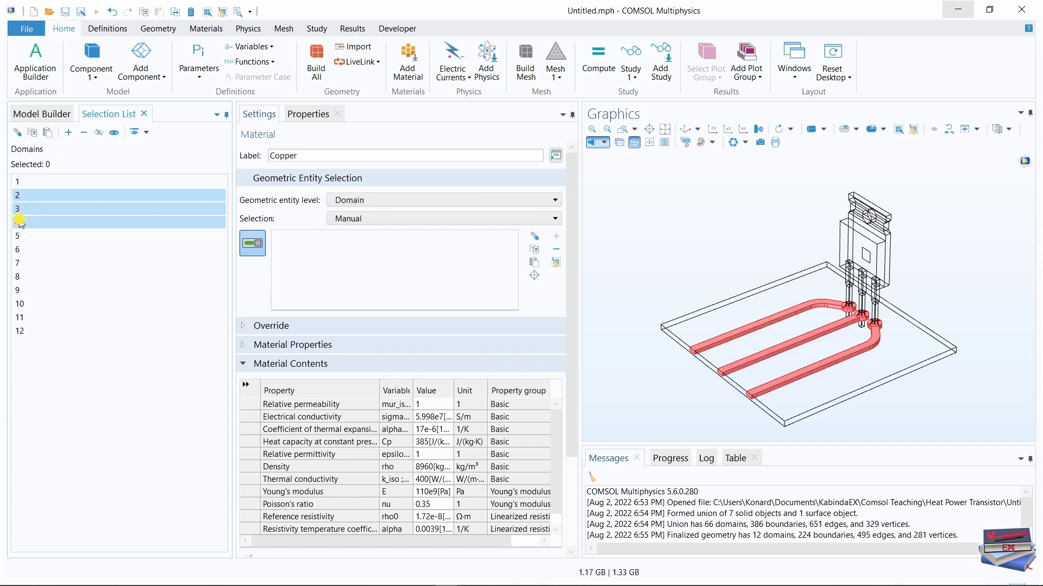
{"action": "left_click", "coordinate": [22, 290], "text": "ctrl"}
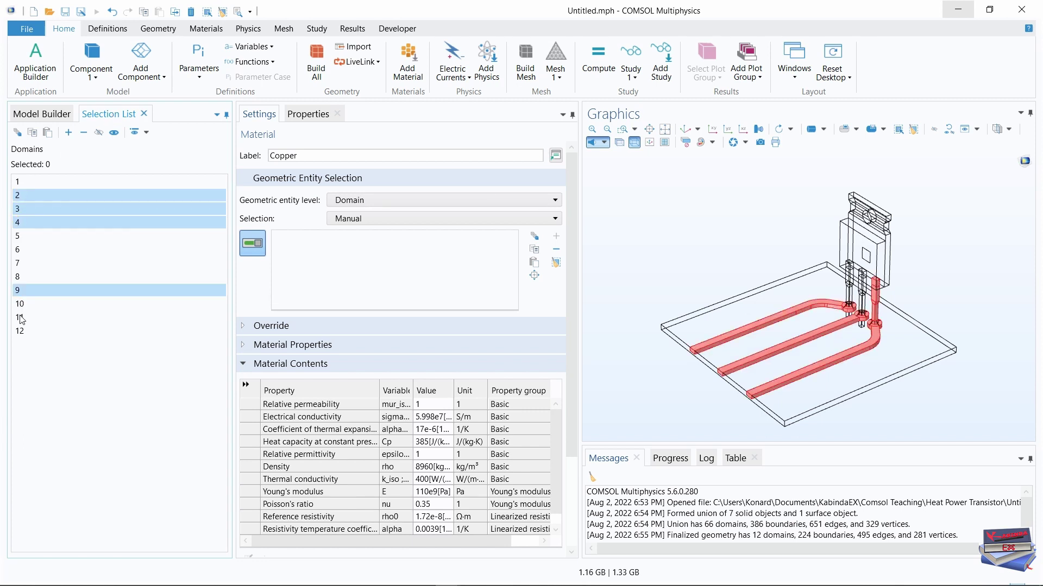
{"action": "left_click", "coordinate": [21, 304], "text": "ctrl"}
{"action": "left_click", "coordinate": [21, 317], "text": "ctrl"}
{"action": "left_click", "coordinate": [21, 332], "text": "ctrl"}
{"action": "left_click", "coordinate": [68, 132]}
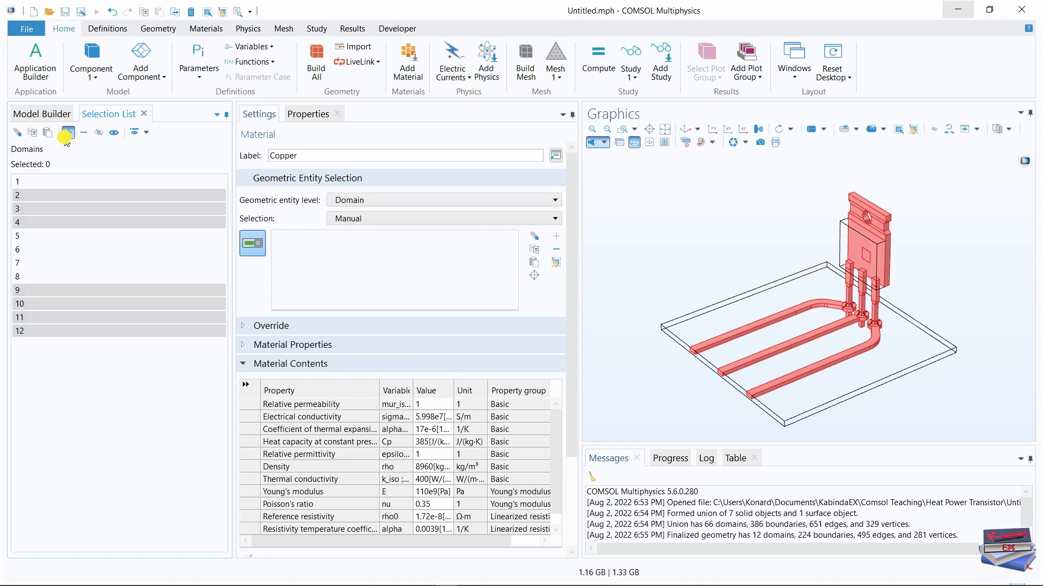
{"action": "left_click", "coordinate": [36, 115]}
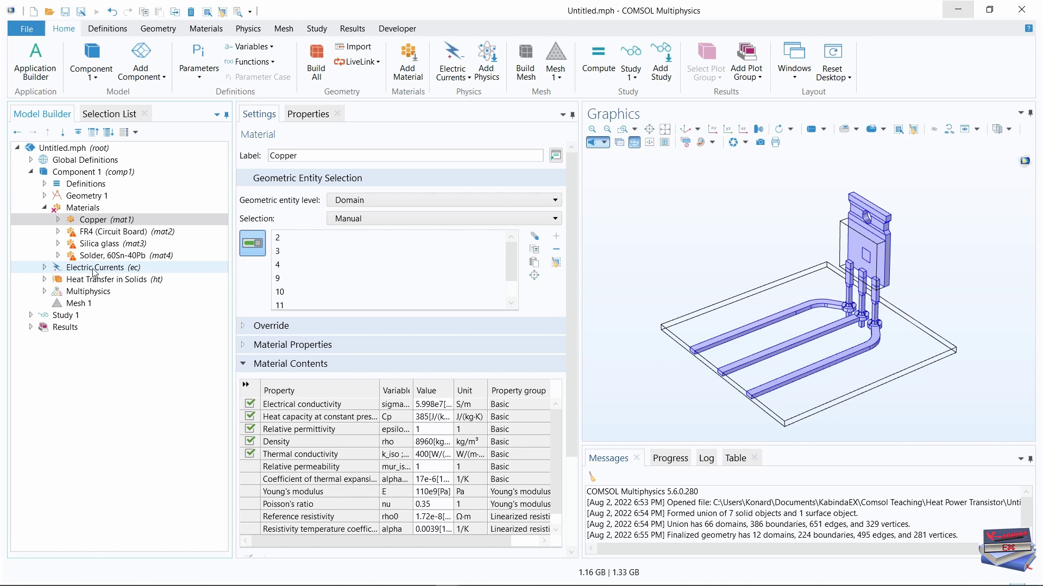
- Assign FR4 (Circuit Board) to the board plate, domain 1, and Silica glass to the transistor package, domain 8
{"action": "left_click", "coordinate": [99, 233]}
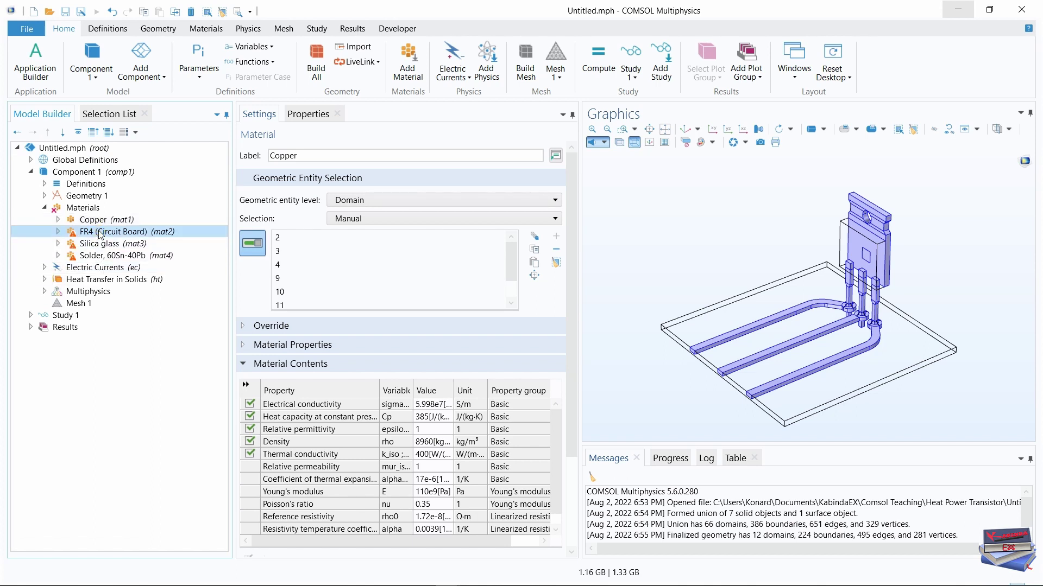
{"action": "left_click", "coordinate": [886, 369]}
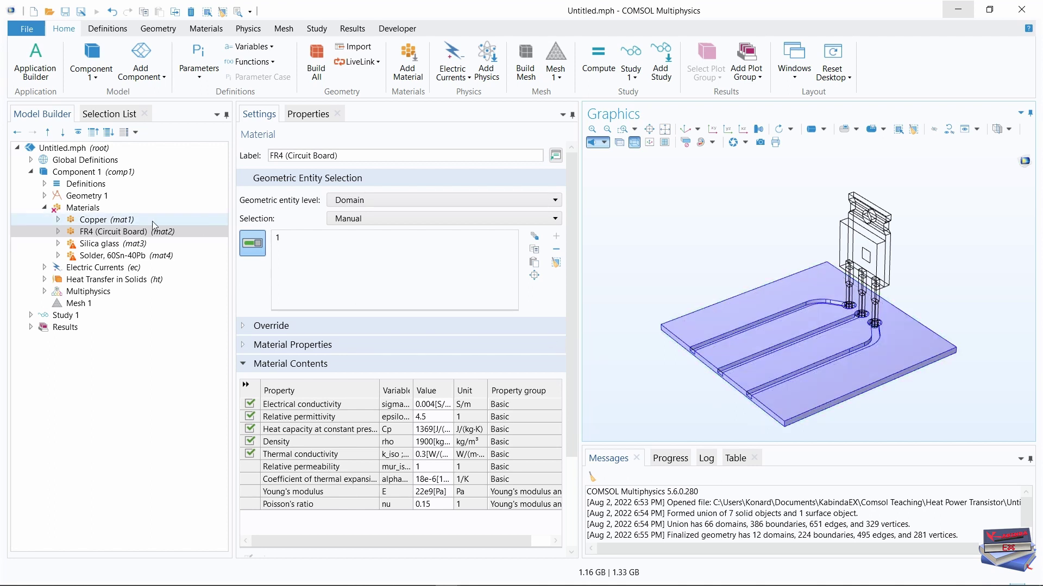
{"action": "left_click", "coordinate": [96, 245]}
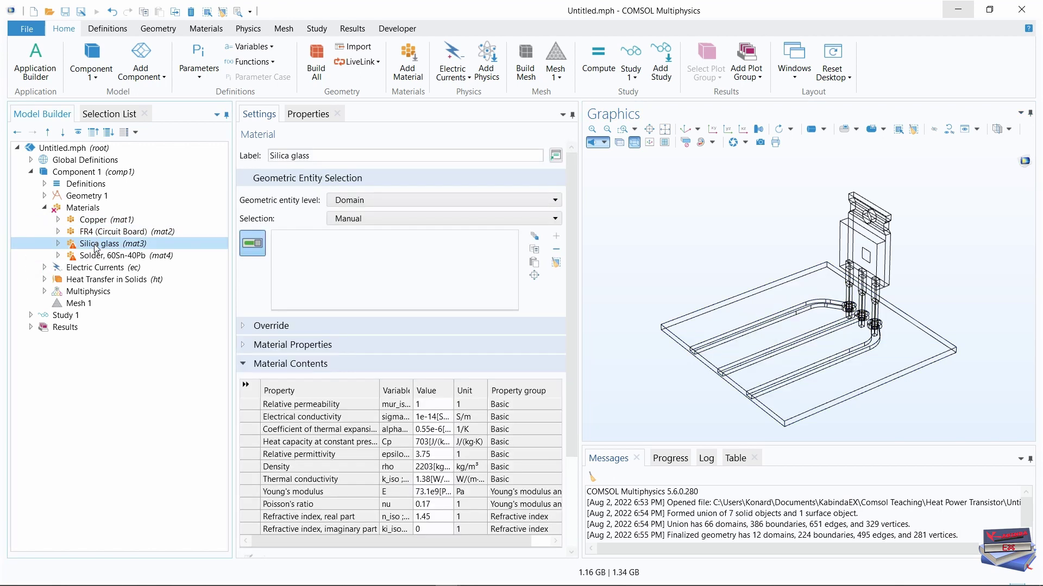
{"action": "left_click", "coordinate": [110, 114]}
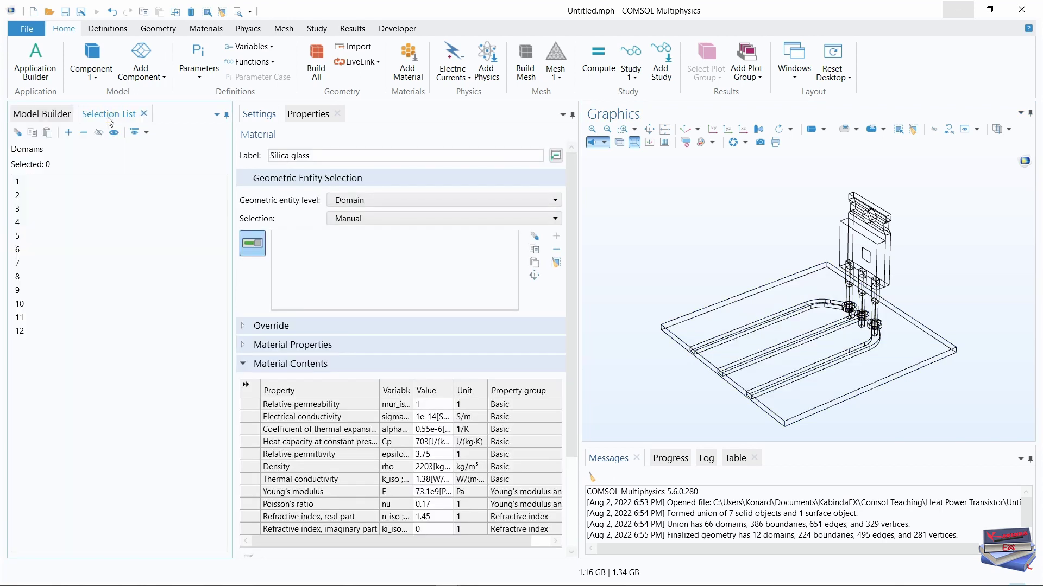
{"action": "left_click", "coordinate": [19, 280]}
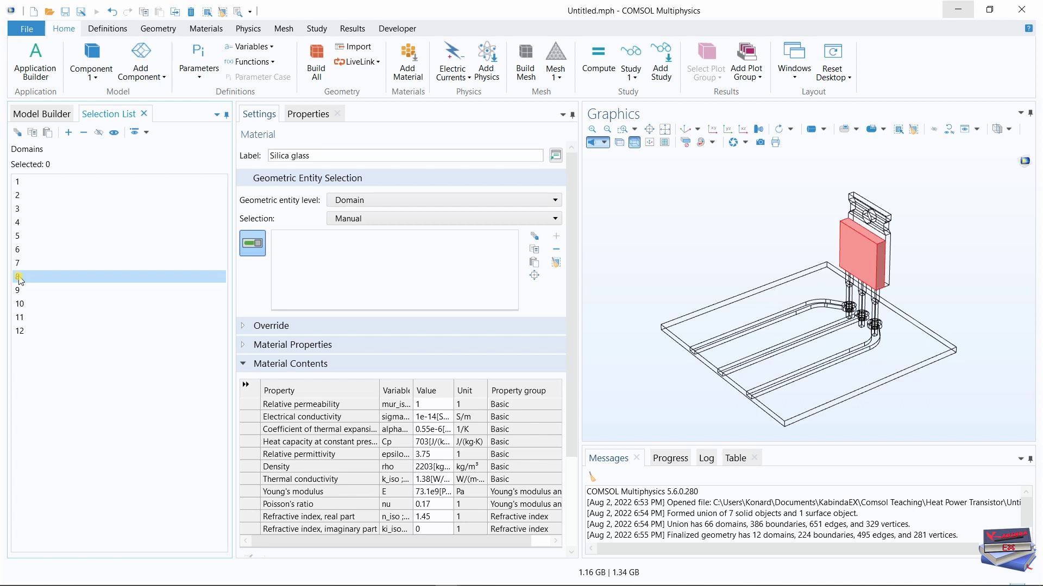
{"action": "left_click", "coordinate": [68, 132]}
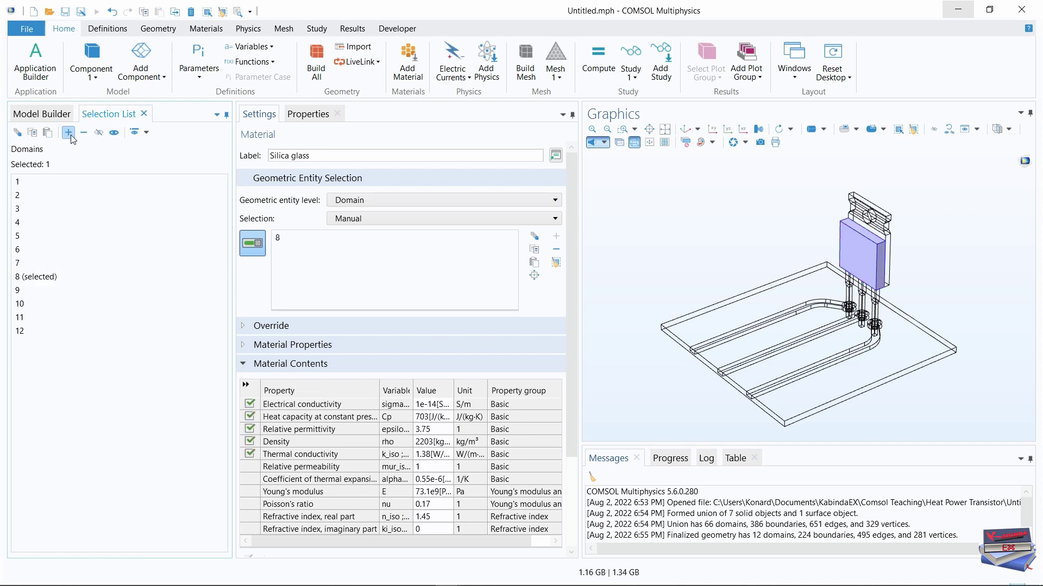
{"action": "left_click", "coordinate": [47, 115]}
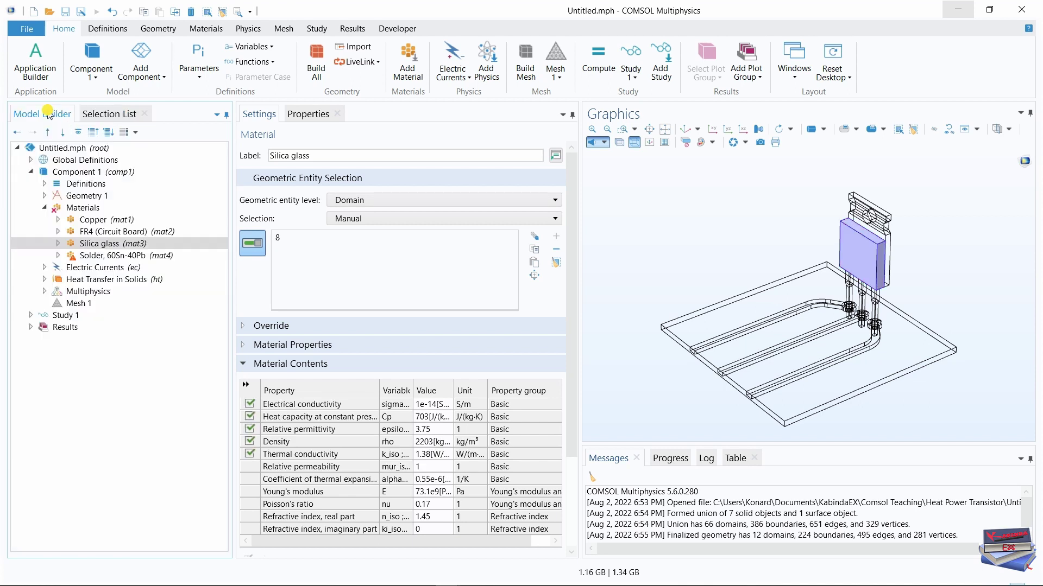
- Assign Solder, 60Sn-40Pb to the three solder joints, domains 5, 6 and 7
{"action": "left_click", "coordinate": [109, 259]}
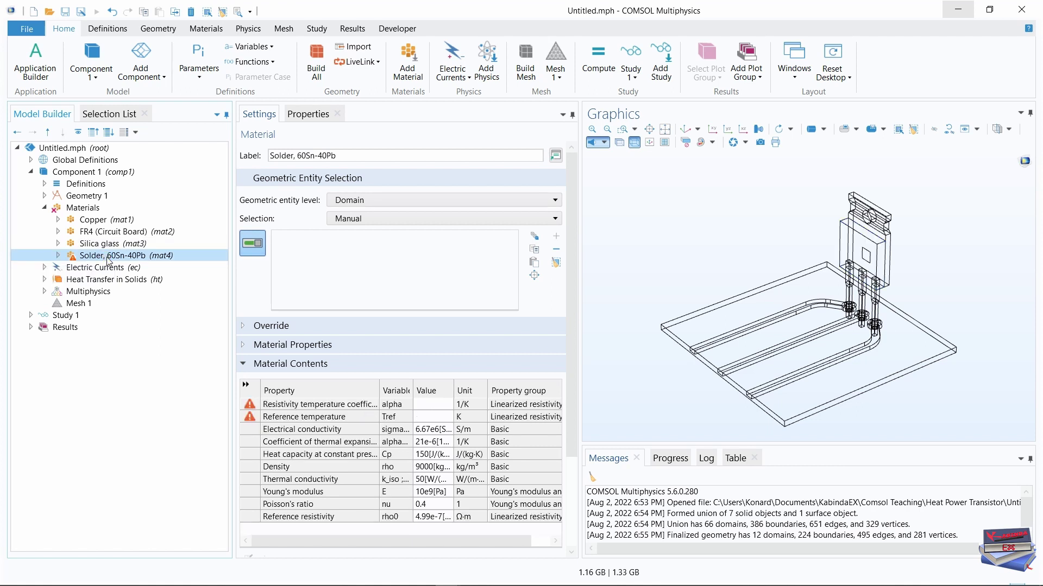
{"action": "left_click", "coordinate": [108, 114]}
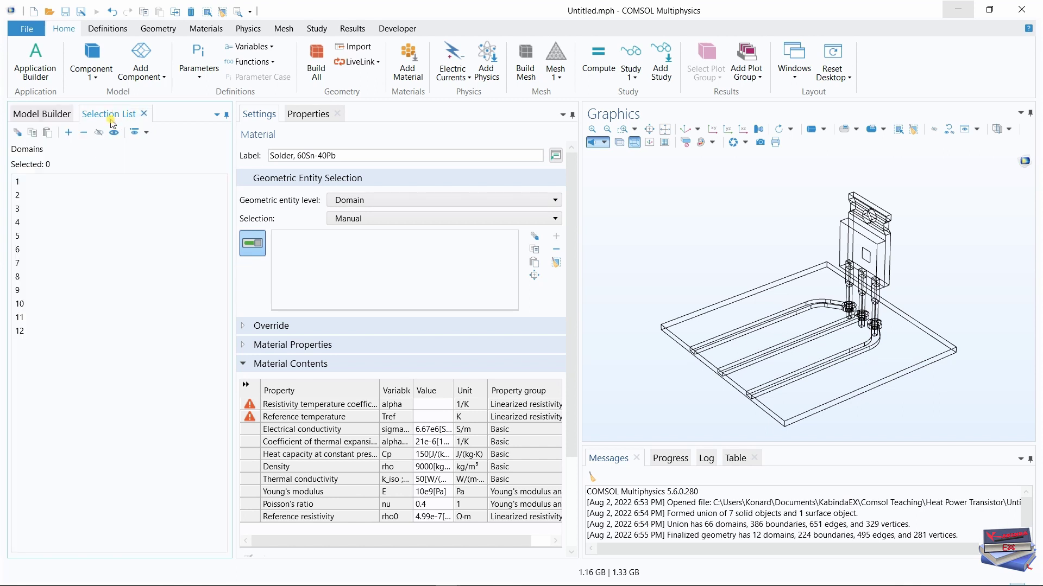
{"action": "left_click", "coordinate": [17, 238]}
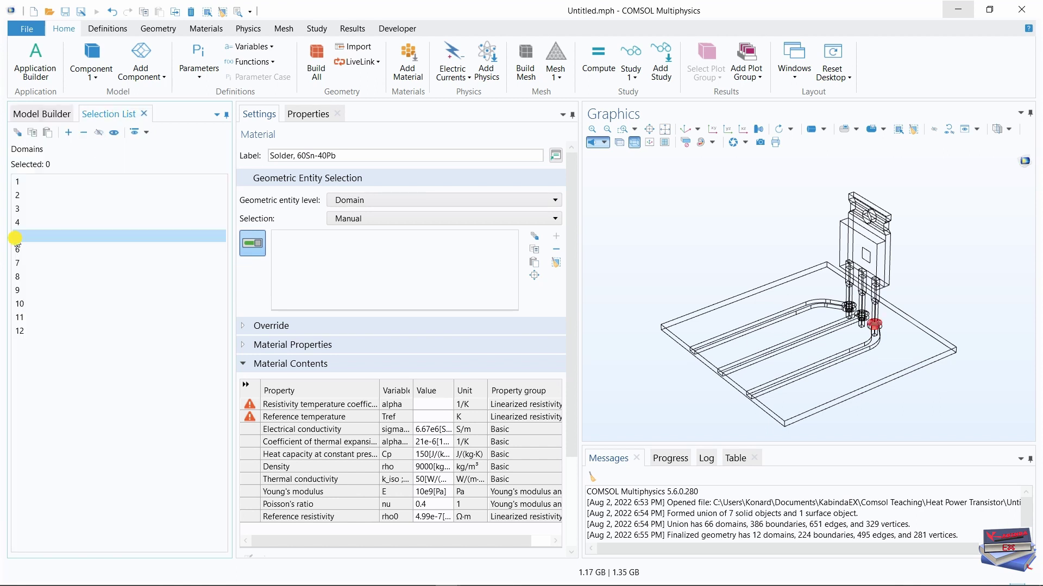
{"action": "left_click", "coordinate": [19, 265], "text": "shift"}
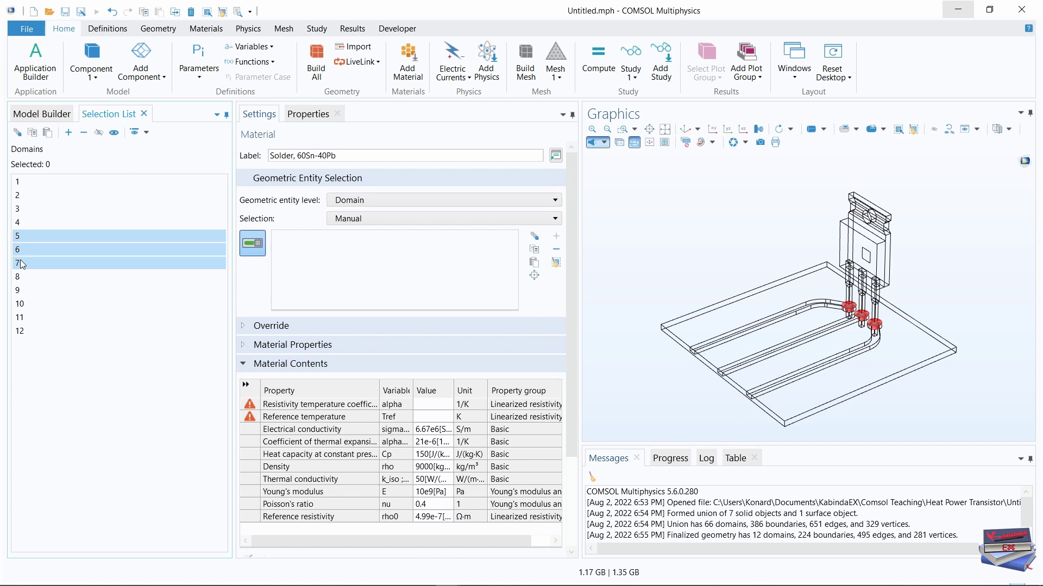
{"action": "left_click", "coordinate": [69, 132]}
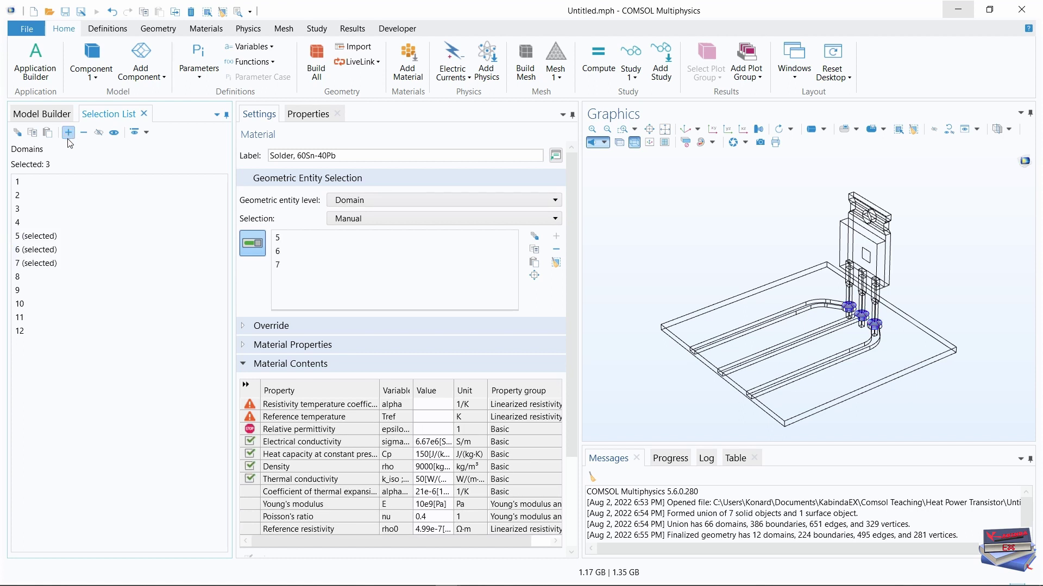
{"action": "left_click", "coordinate": [42, 113]}
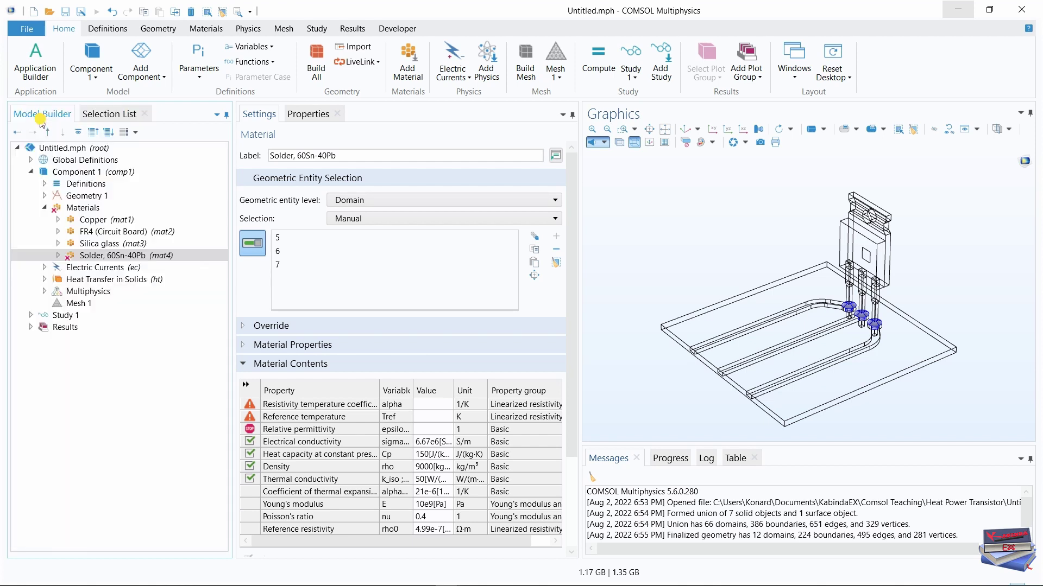
- Set the relative permittivity of the Solder, 60Sn-40Pb material to 1
{"action": "left_click", "coordinate": [433, 429]}
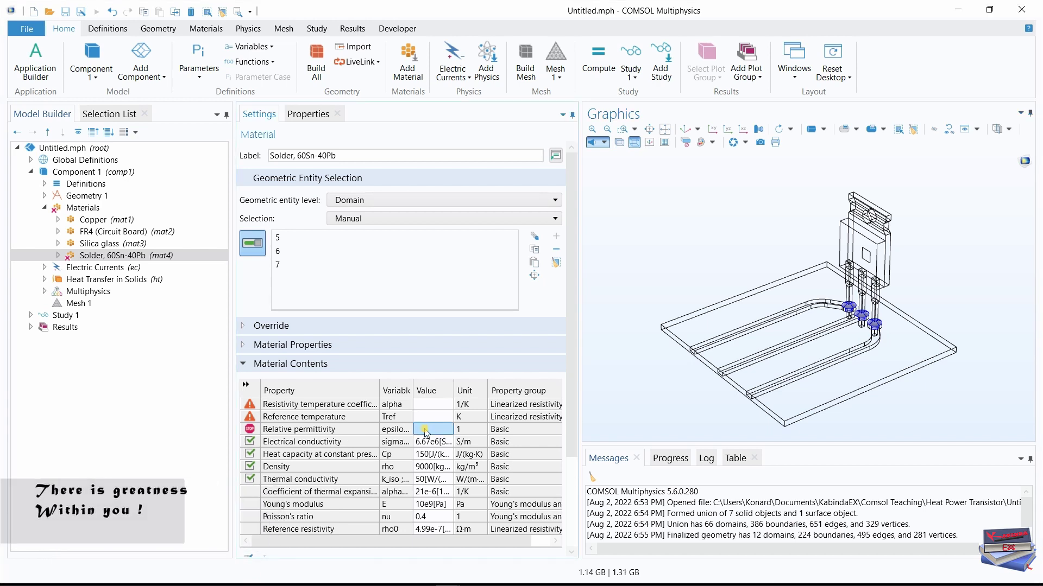
{"action": "type", "text": "1"}
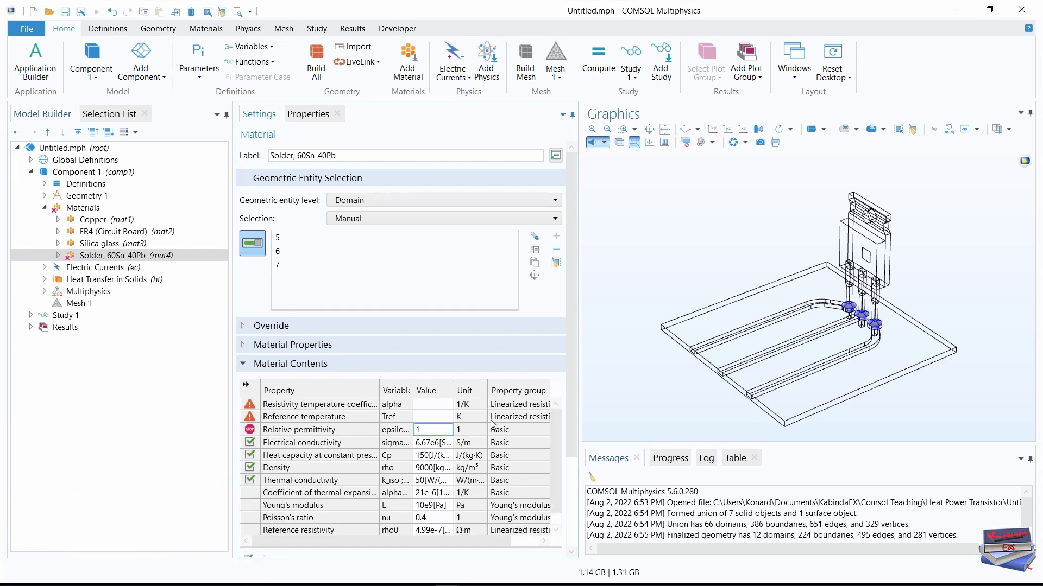
{"action": "left_click", "coordinate": [608, 344]}
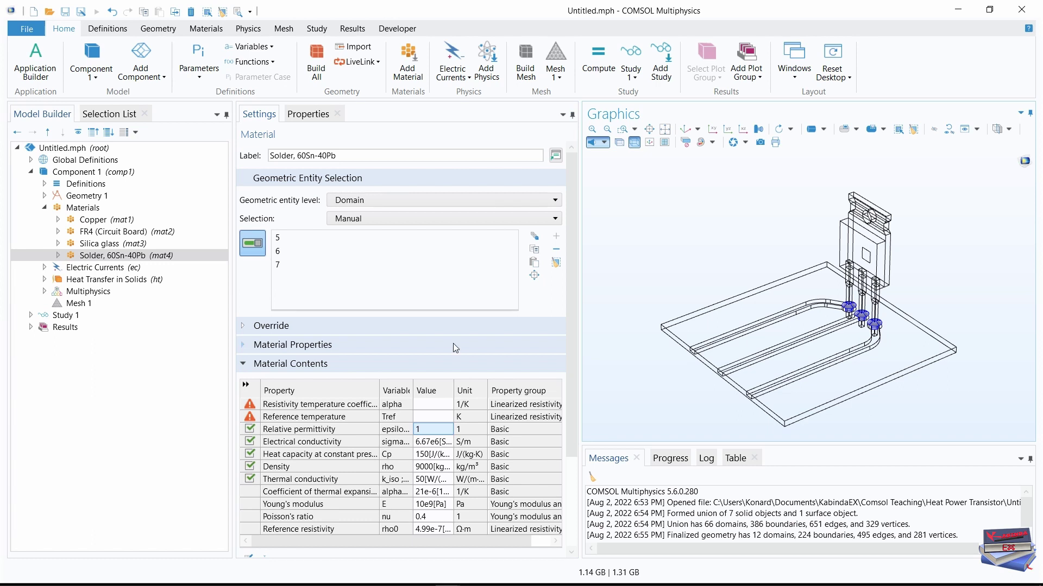
- Restrict the Electric Currents physics to the traces, solder joints and pins, domains 2 to 7 and 9 to 11
{"action": "left_click", "coordinate": [90, 271]}
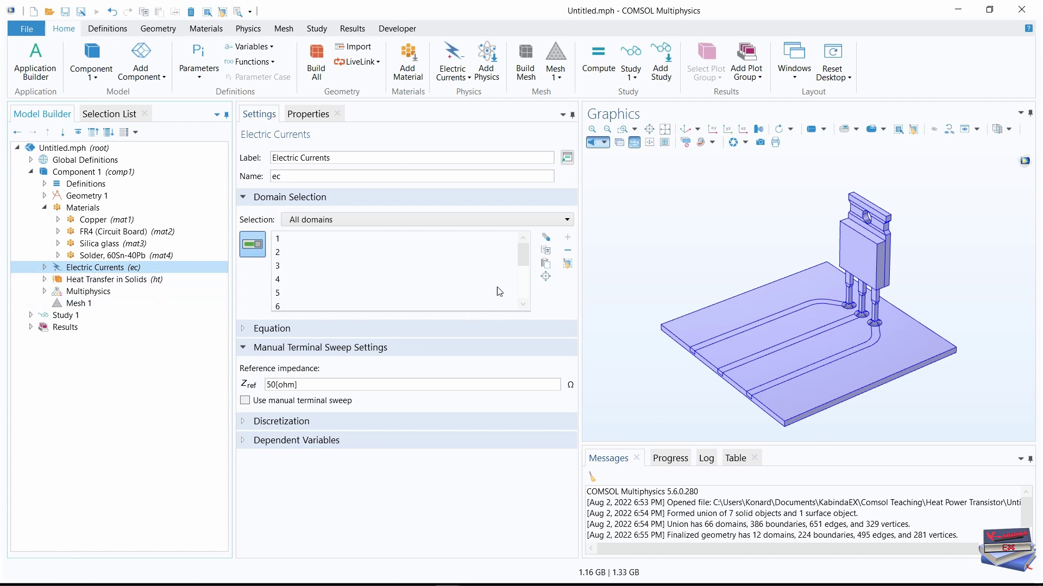
{"action": "left_click", "coordinate": [568, 266]}
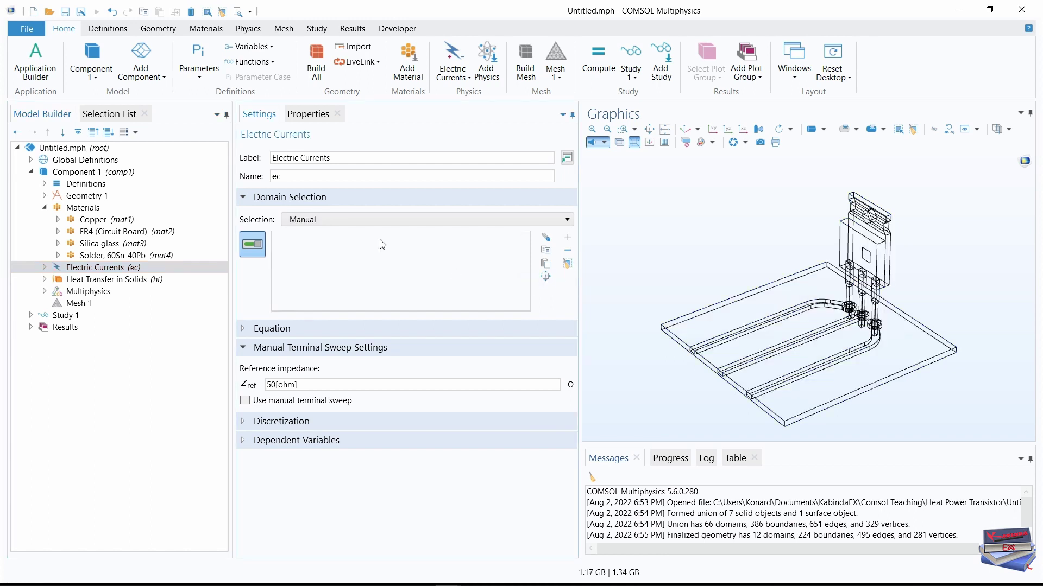
{"action": "left_click", "coordinate": [126, 117]}
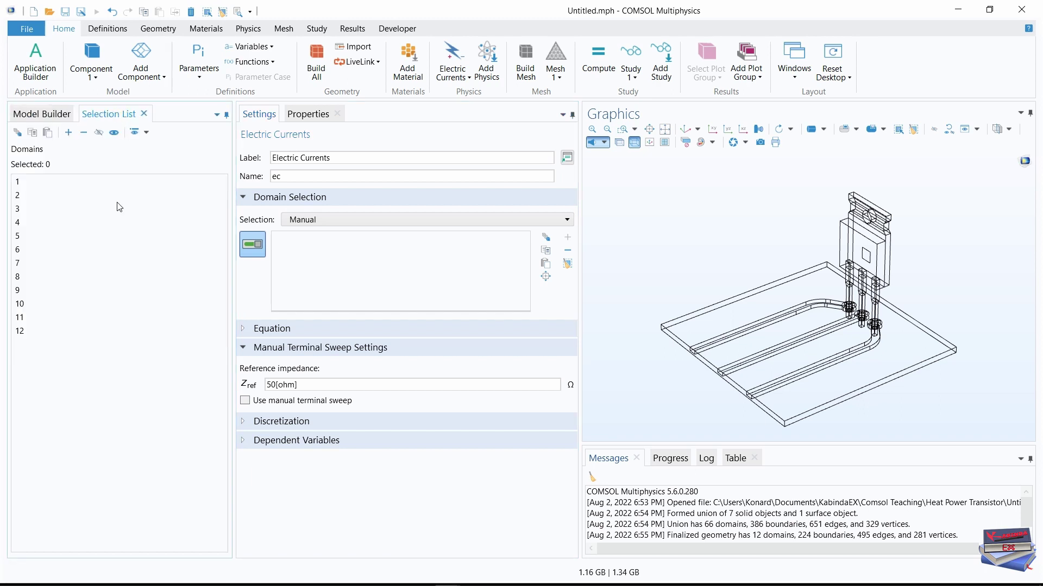
{"action": "left_click", "coordinate": [24, 197]}
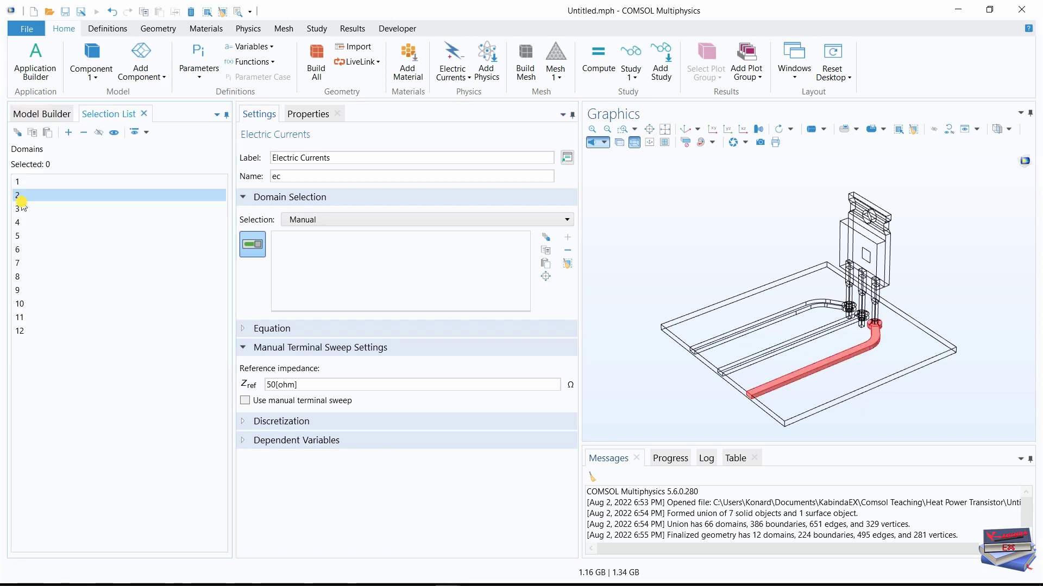
{"action": "left_click", "coordinate": [19, 263], "text": "shift"}
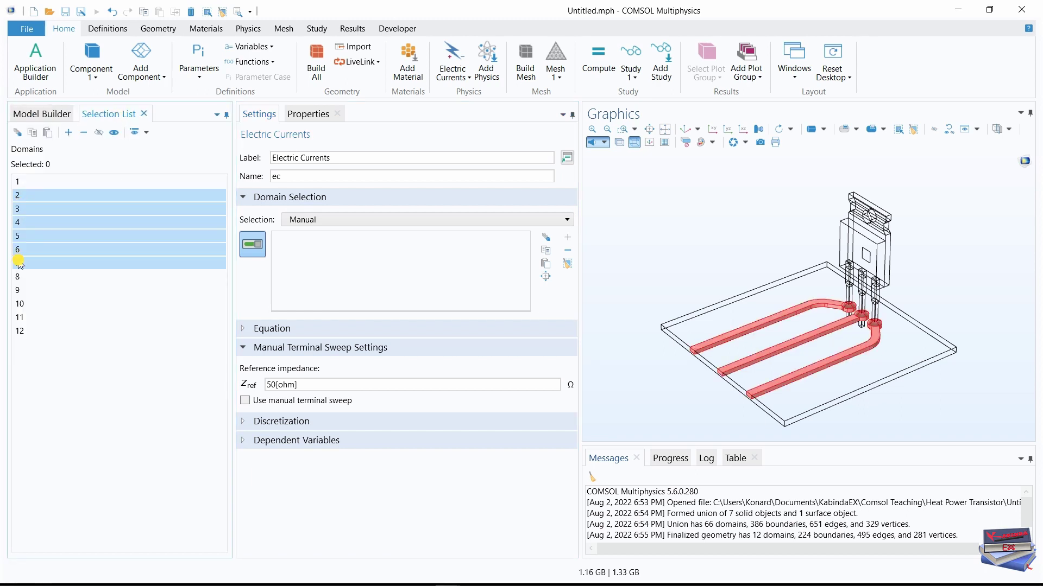
{"action": "left_click", "coordinate": [19, 290], "text": "ctrl"}
{"action": "left_click", "coordinate": [21, 304], "text": "ctrl"}
{"action": "left_click", "coordinate": [24, 317], "text": "ctrl"}
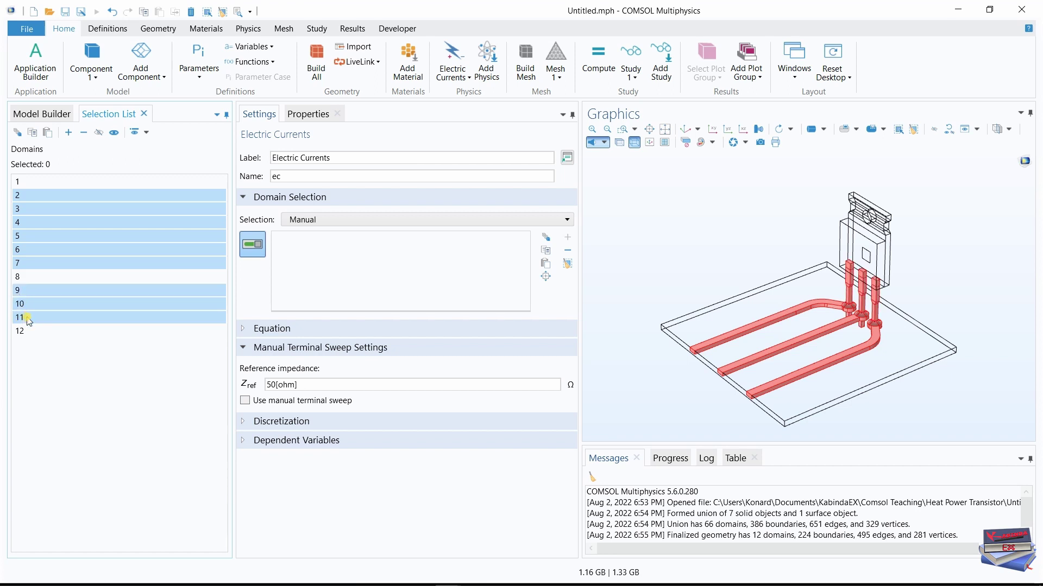
{"action": "left_click", "coordinate": [68, 133]}
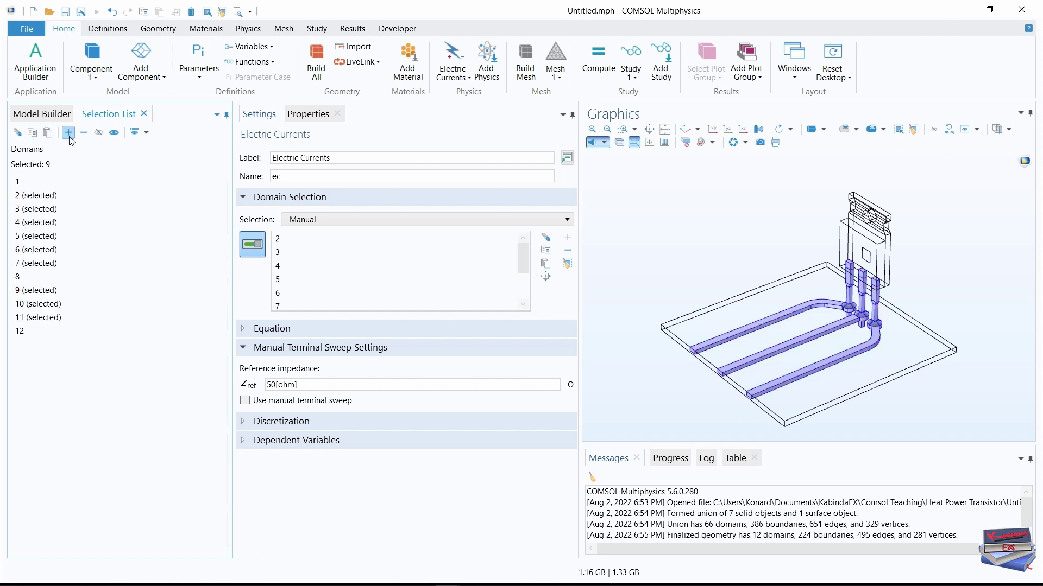
{"action": "left_click", "coordinate": [42, 114]}
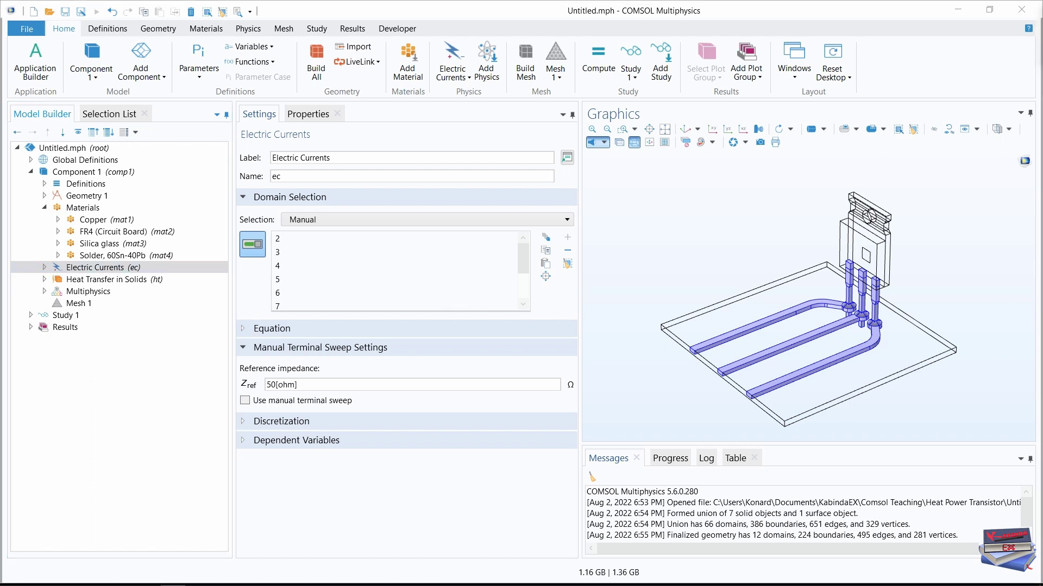
- Add a Ground condition to Electric Currents on the upper ends of the three transistor pins, boundaries 84, 104 and 124
{"action": "left_click", "coordinate": [84, 269]}
{"action": "right_click", "coordinate": [86, 272]}
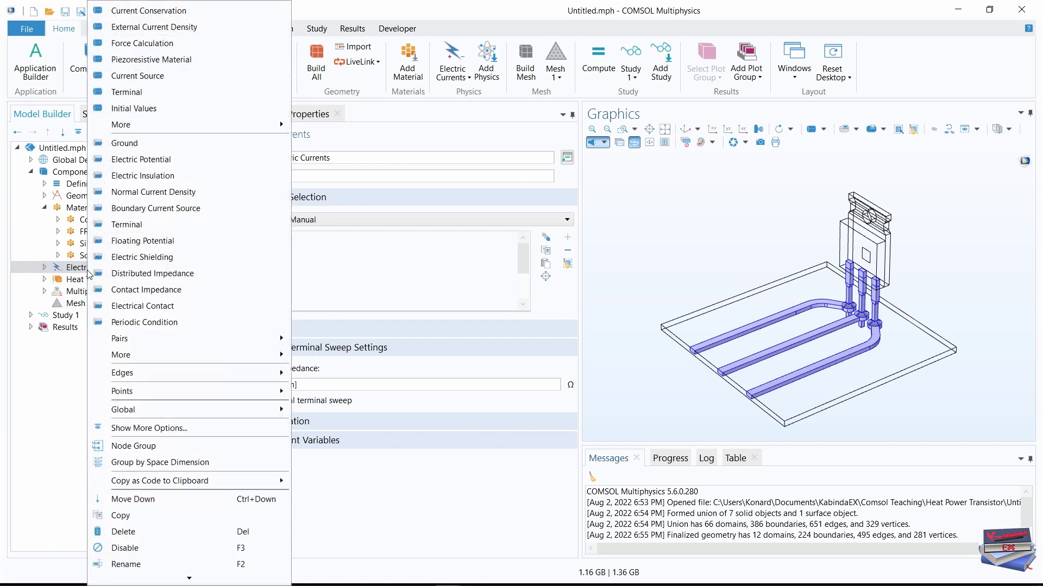
{"action": "left_click", "coordinate": [150, 143]}
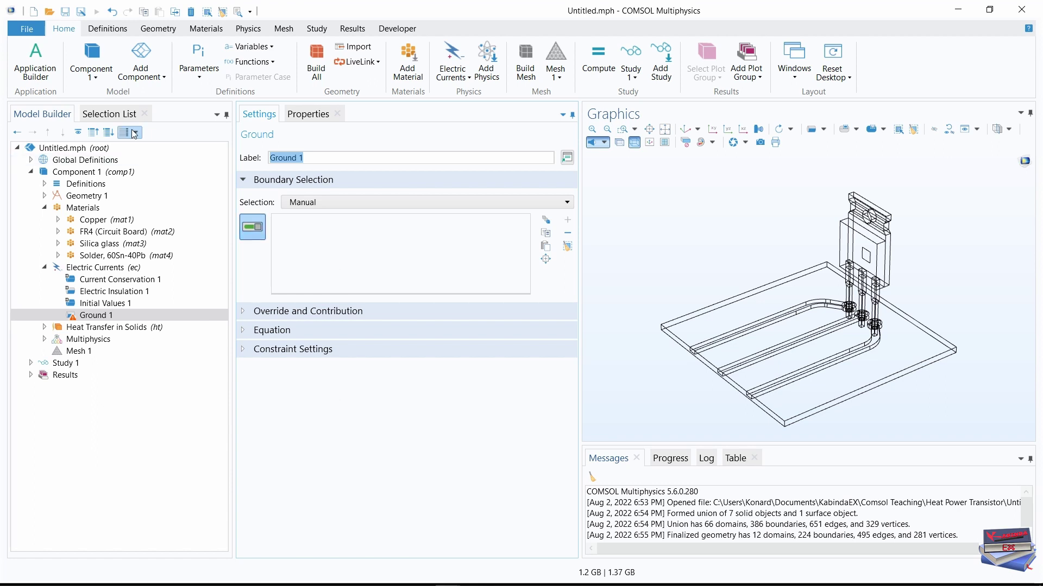
{"action": "left_click", "coordinate": [118, 115]}
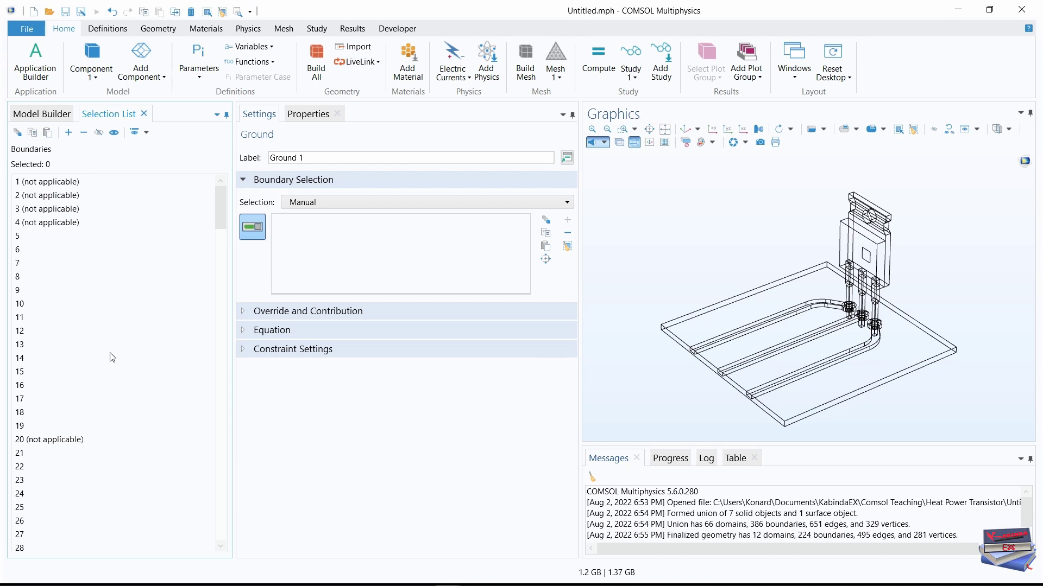
{"action": "scroll", "coordinate": [98, 395], "scroll_direction": "down", "scroll_amount": 13}
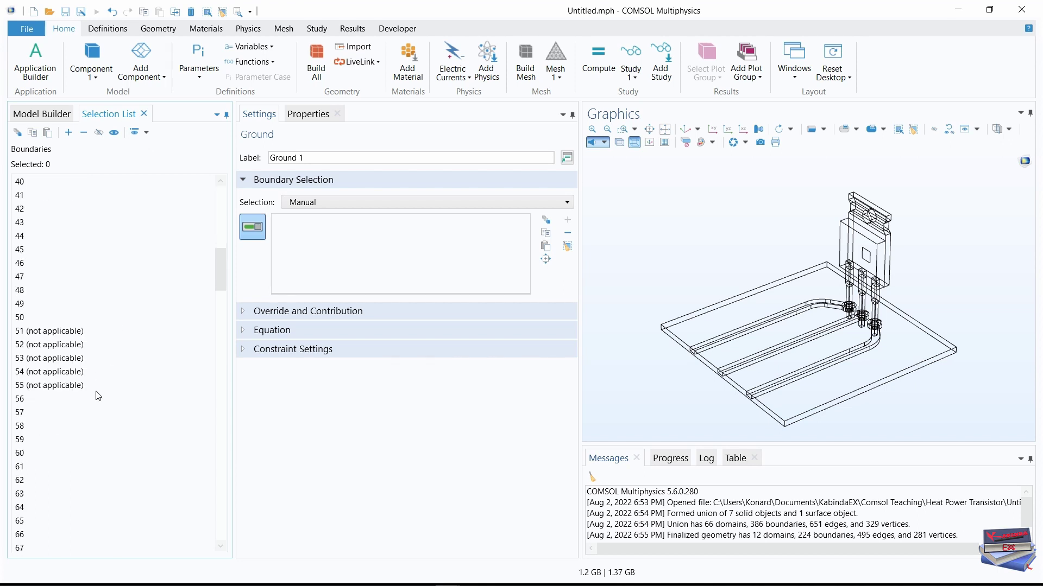
{"action": "scroll", "coordinate": [97, 395], "scroll_direction": "down", "scroll_amount": 6}
{"action": "scroll", "coordinate": [97, 396], "scroll_direction": "down", "scroll_amount": 4}
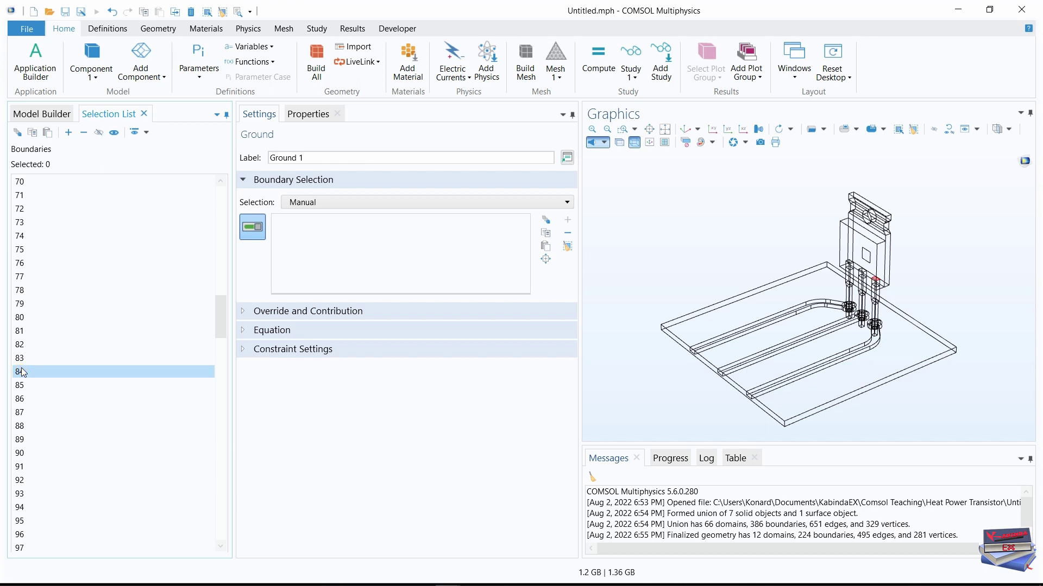
{"action": "scroll", "coordinate": [60, 413], "scroll_direction": "down", "scroll_amount": 4}
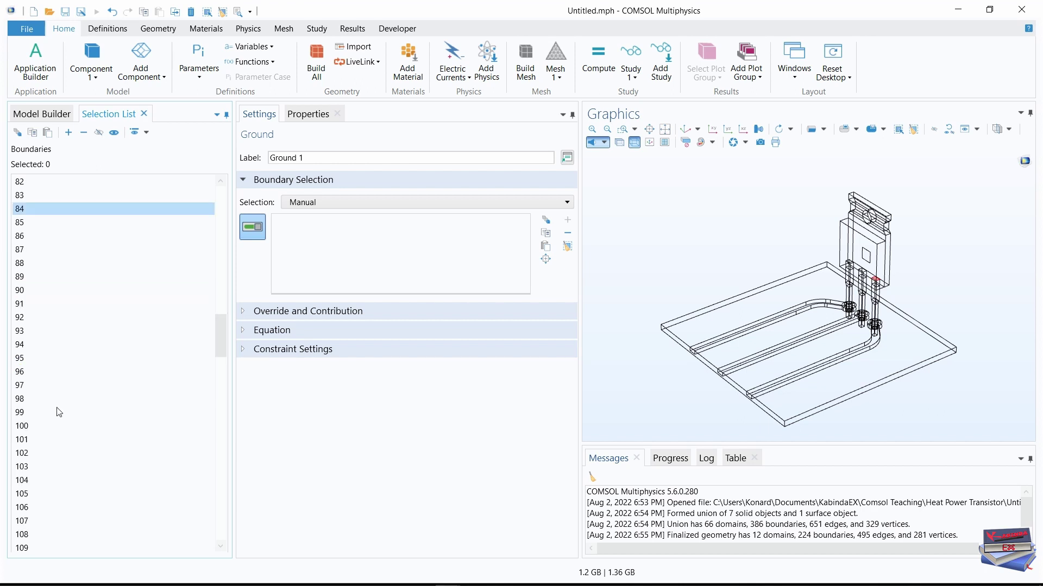
{"action": "scroll", "coordinate": [59, 413], "scroll_direction": "down", "scroll_amount": 1}
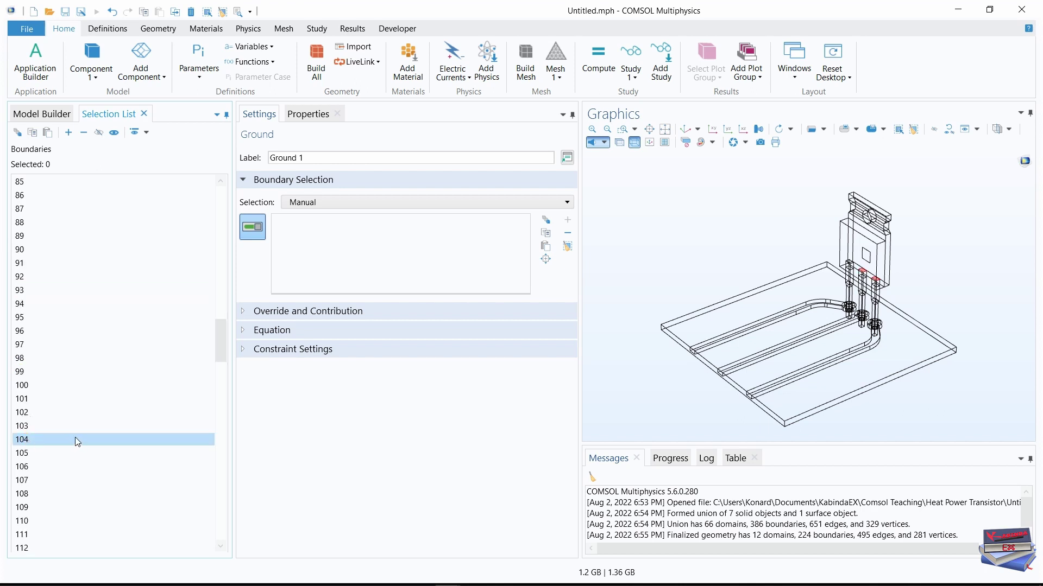
{"action": "scroll", "coordinate": [105, 435], "scroll_direction": "down", "scroll_amount": 9}
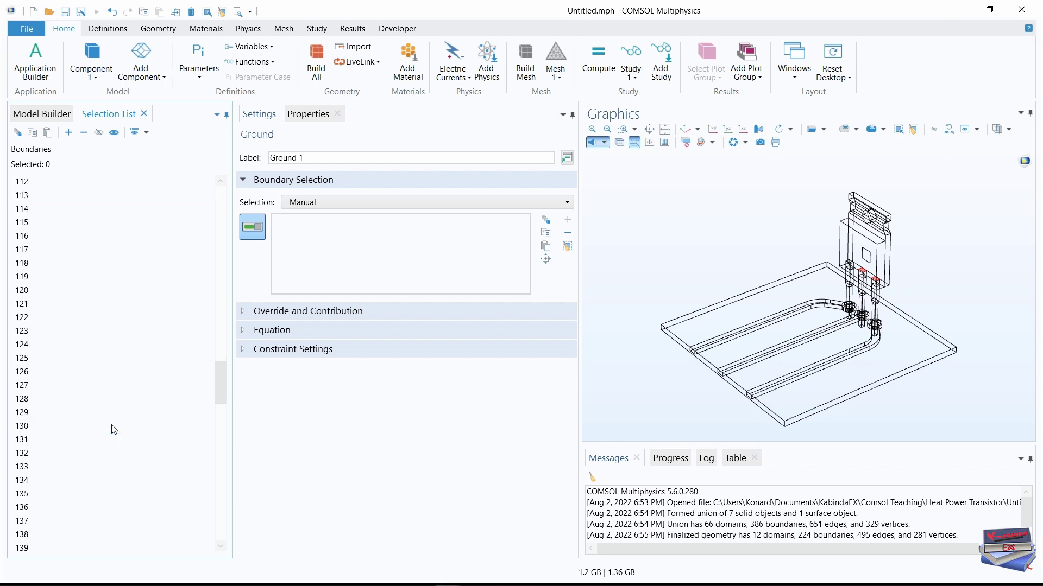
{"action": "left_click", "coordinate": [26, 345]}
{"action": "left_click", "coordinate": [69, 132]}
{"action": "left_click", "coordinate": [44, 114]}
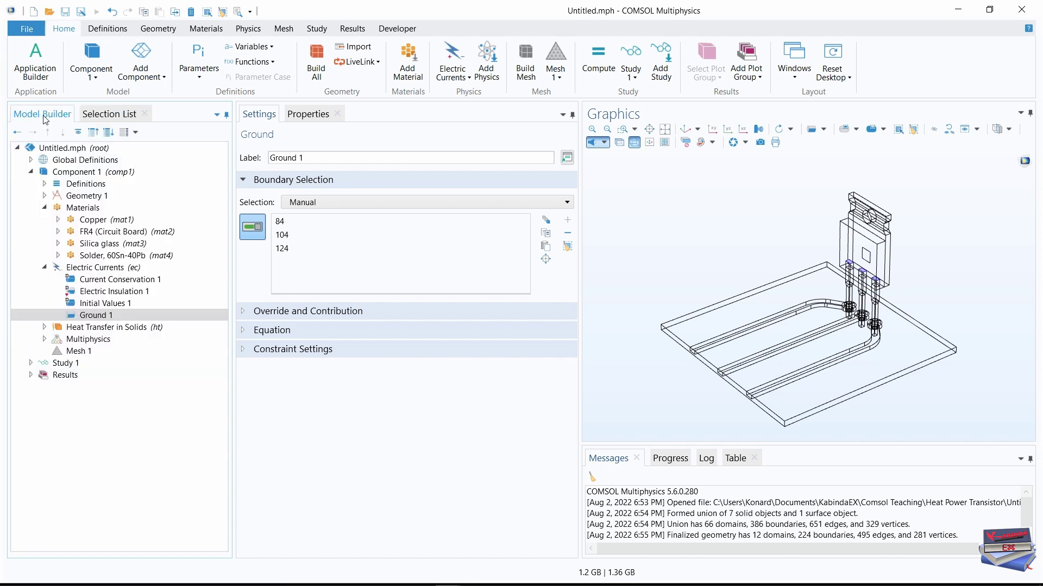
- Add a Normal Current Density condition to Electric Currents on the outer end of the middle trace, boundary 10
{"action": "right_click", "coordinate": [90, 269]}
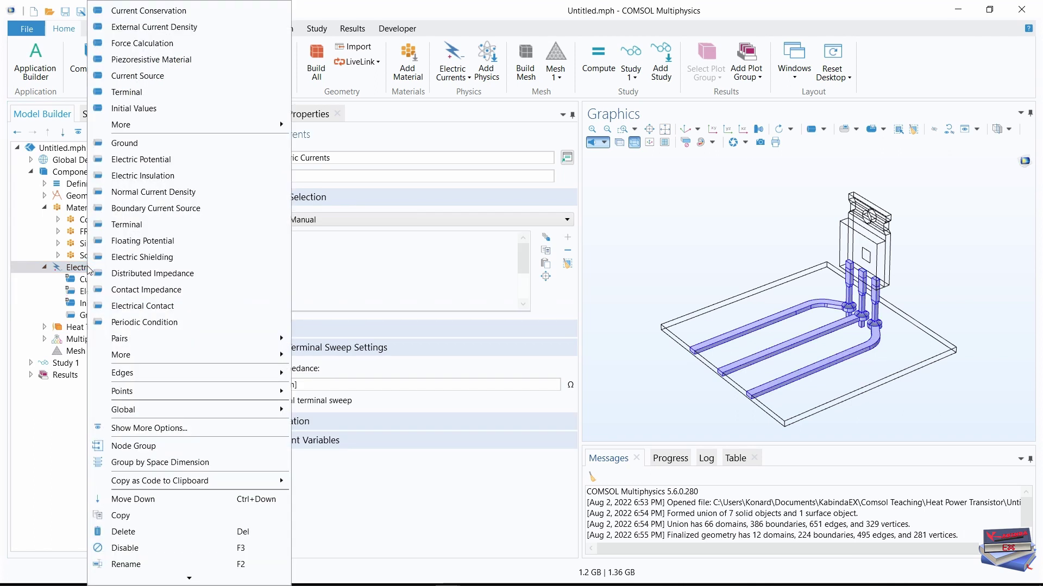
{"action": "left_click", "coordinate": [142, 195]}
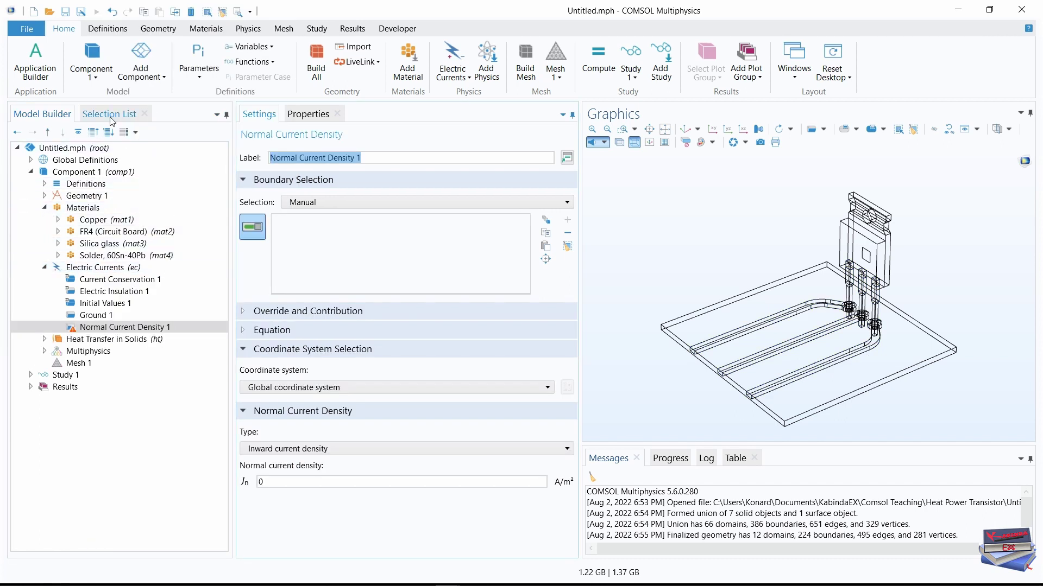
{"action": "left_click", "coordinate": [109, 114]}
{"action": "mouse_move", "coordinate": [220, 196]}
{"action": "left_mouse_down"}
{"action": "mouse_move", "coordinate": [216, 237]}
{"action": "mouse_move", "coordinate": [219, 194]}
{"action": "left_mouse_up"}
{"action": "left_click", "coordinate": [23, 303]}
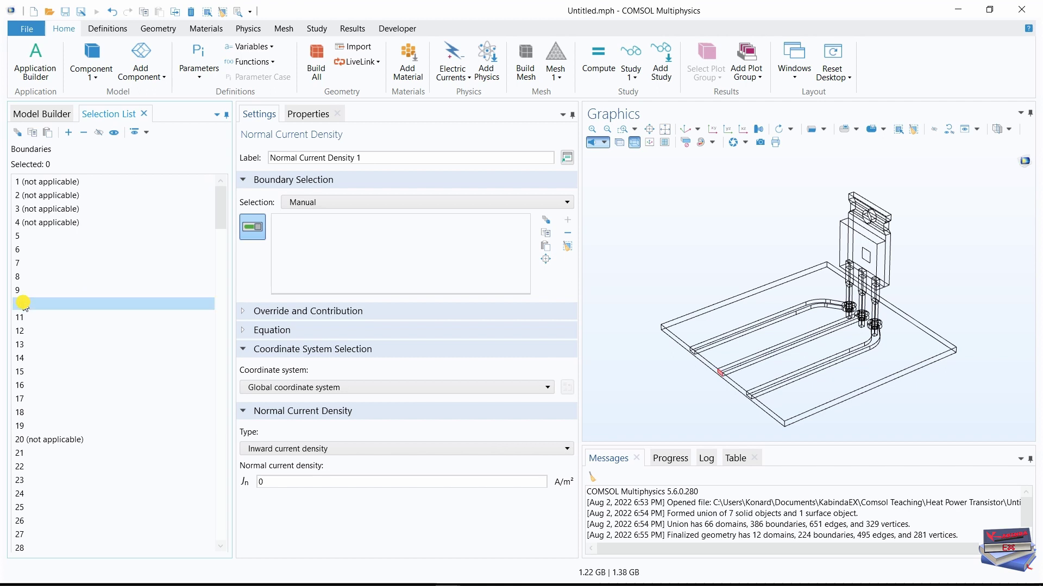
{"action": "left_click", "coordinate": [69, 132]}
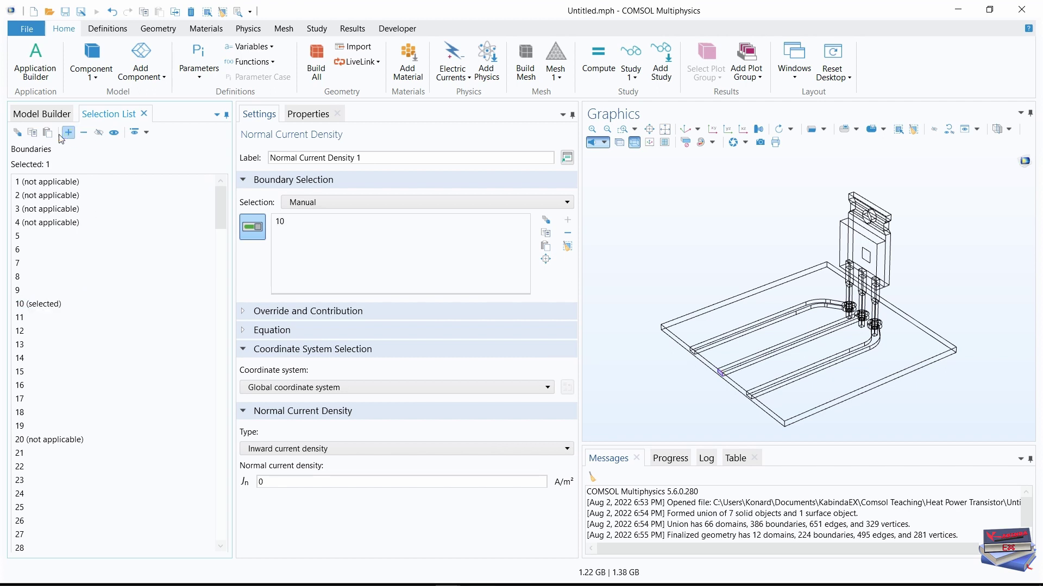
{"action": "left_click", "coordinate": [42, 114]}
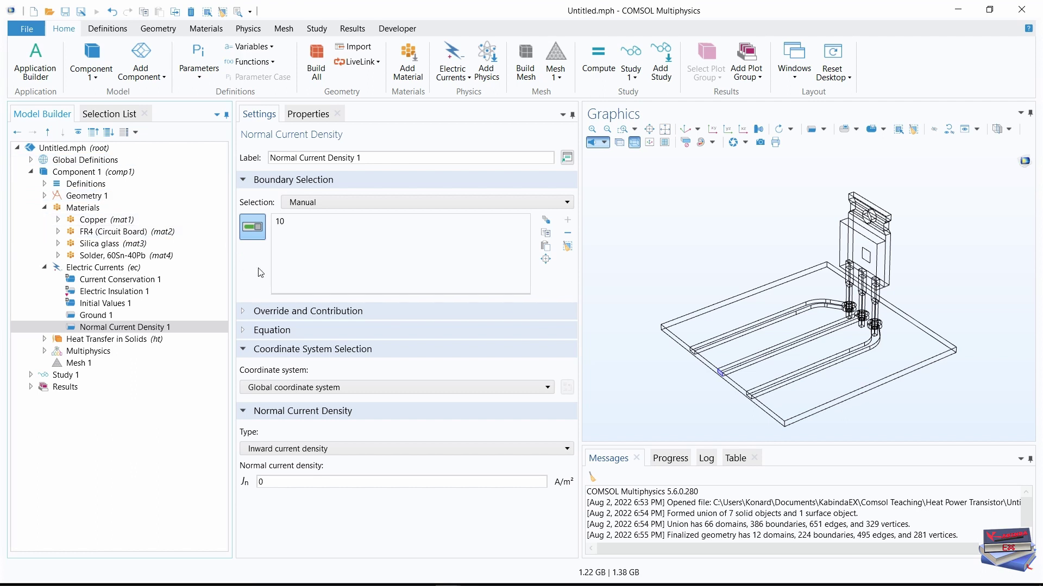
- Set the inward normal current density on boundary 10 to (1-1e-3)*j_CE
{"action": "left_click", "coordinate": [286, 480]}
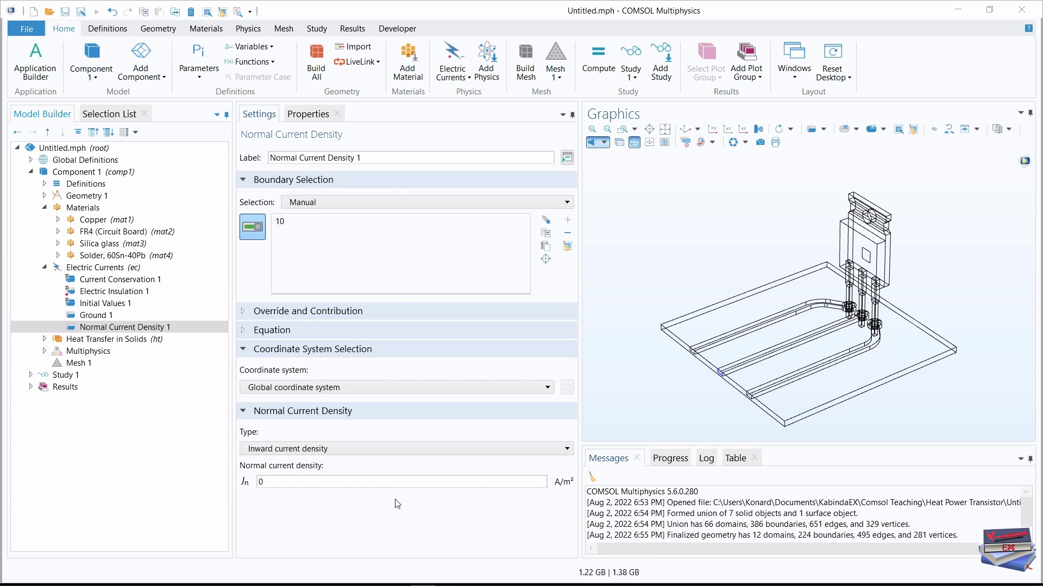
{"action": "left_click", "coordinate": [275, 482]}
{"action": "double_click", "coordinate": [258, 482]}
{"action": "type", "text": "(1-1e-3)*j_CE"}
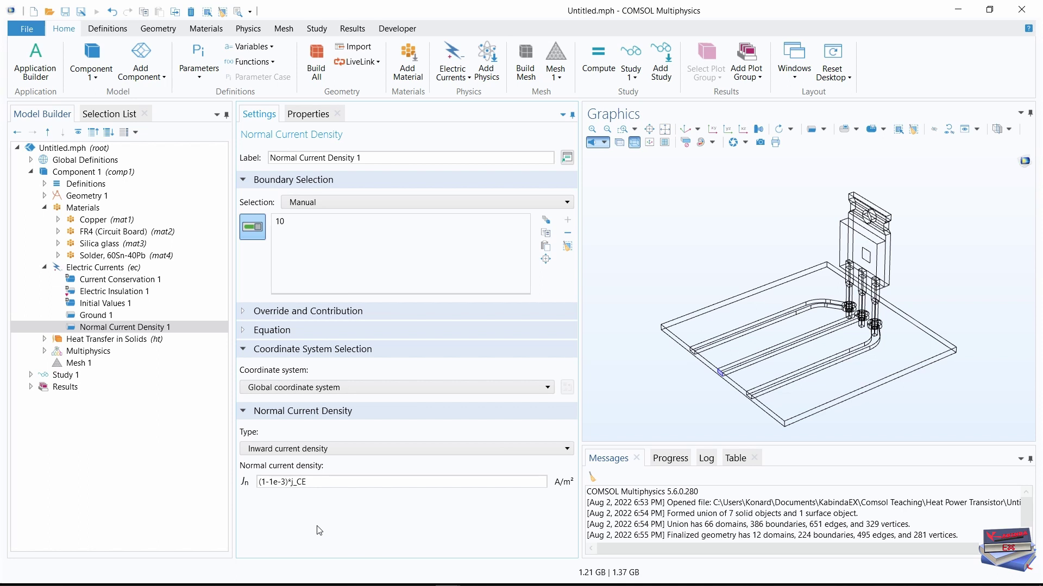
- Duplicate the middle trace's Normal Current Density condition and reassign the copy to the front trace's outer end, boundary 5
{"action": "right_click", "coordinate": [116, 329]}
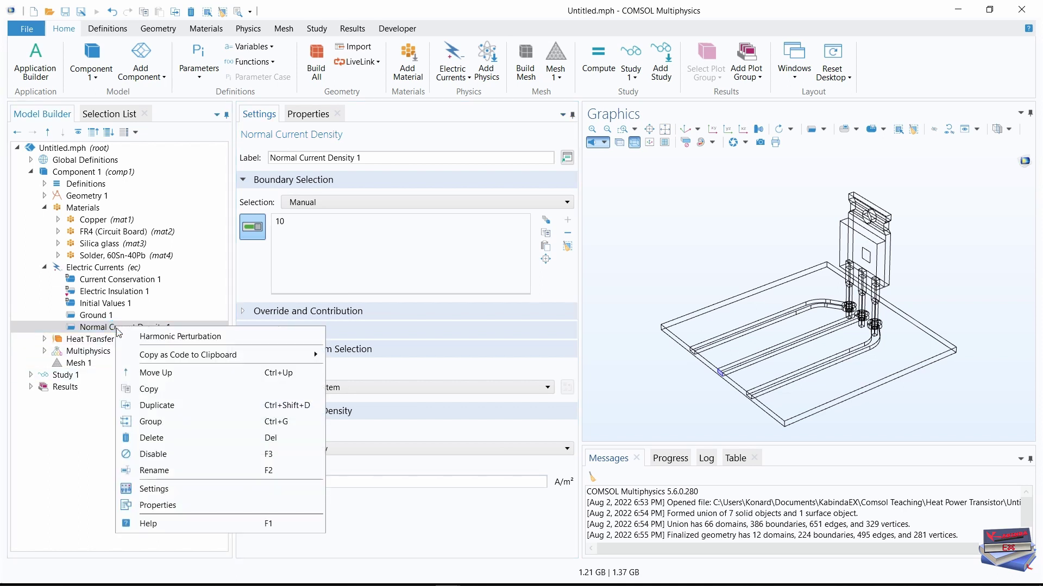
{"action": "left_click", "coordinate": [157, 405]}
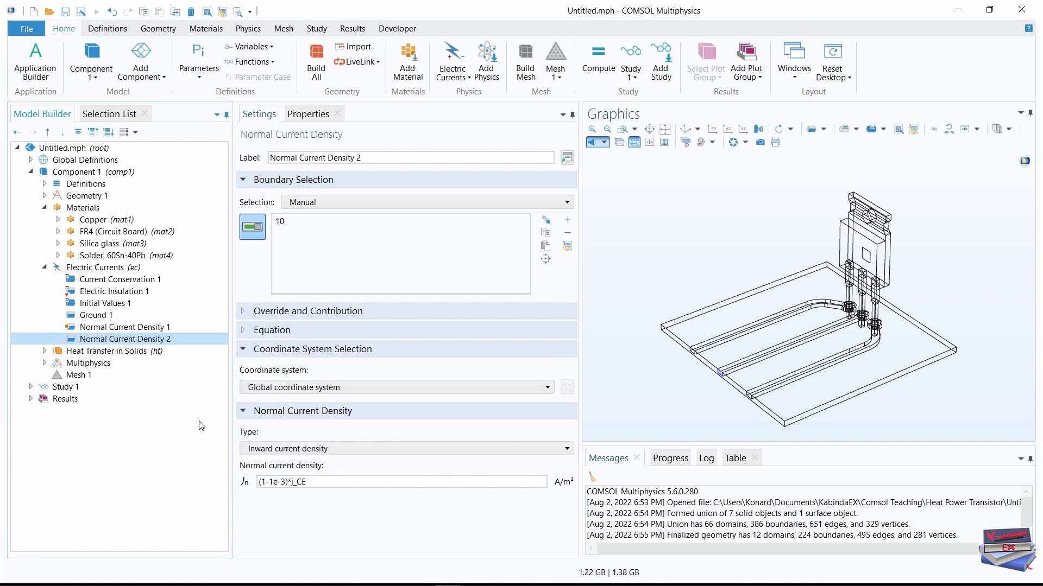
{"action": "left_click", "coordinate": [123, 342]}
{"action": "left_click", "coordinate": [568, 247]}
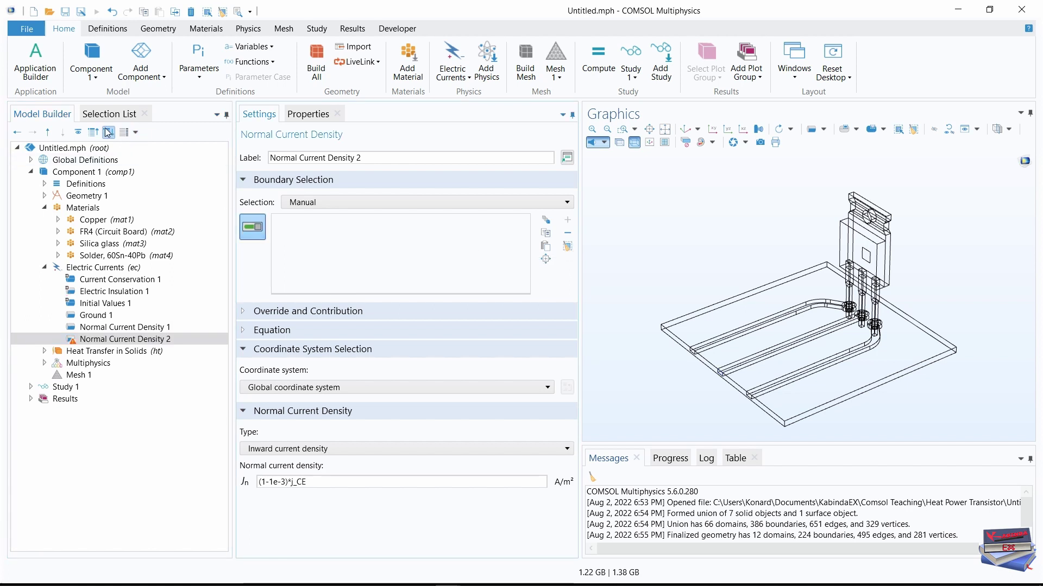
{"action": "left_click", "coordinate": [102, 115]}
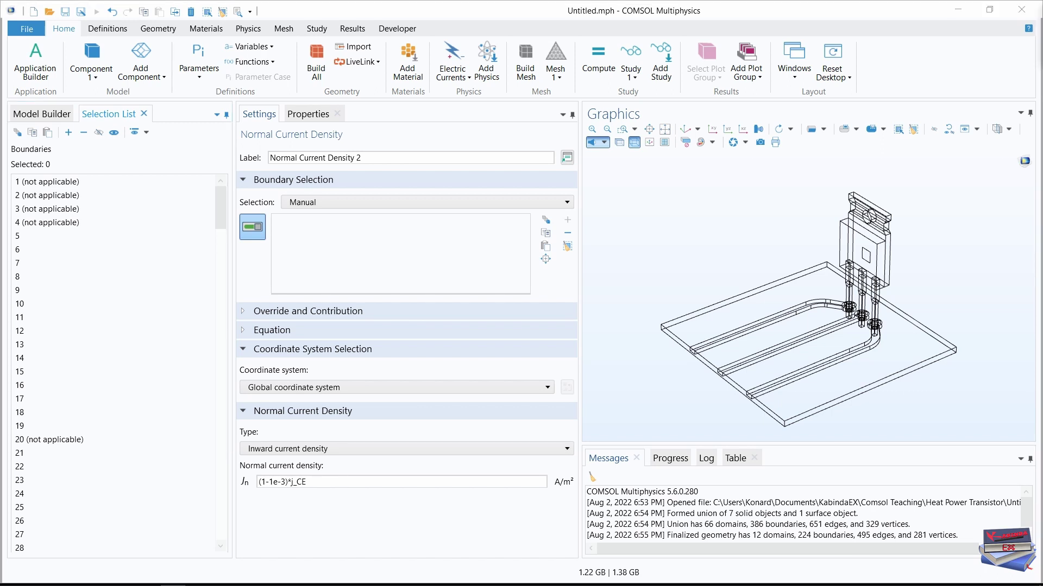
{"action": "left_click", "coordinate": [20, 237]}
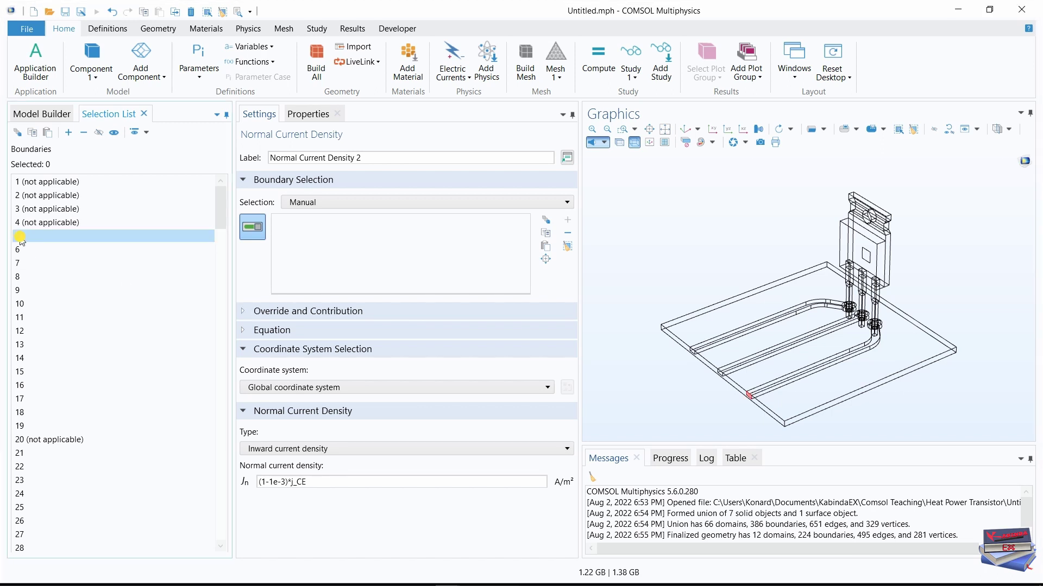
{"action": "left_click", "coordinate": [68, 132]}
{"action": "left_click", "coordinate": [46, 114]}
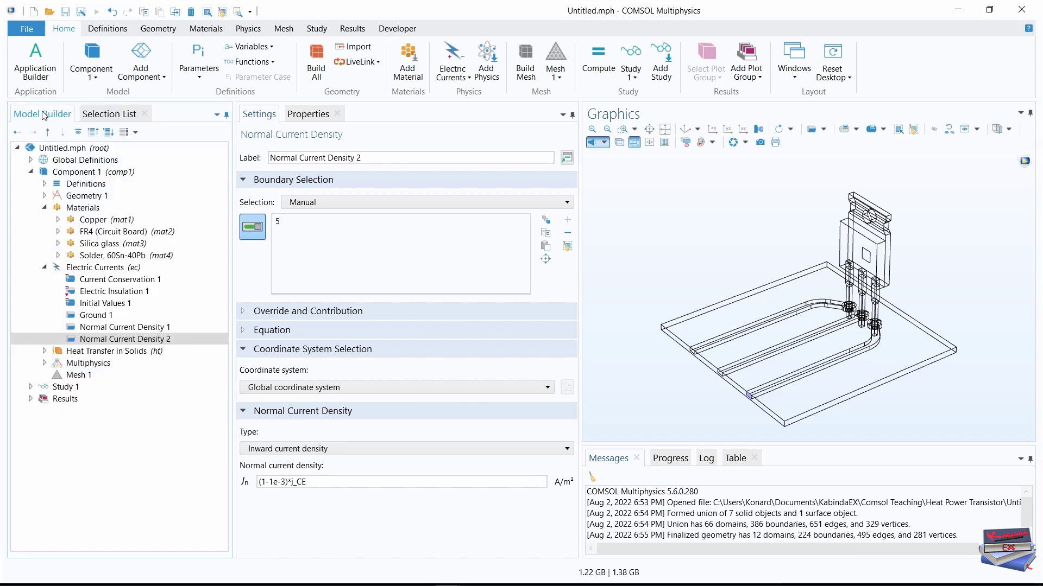
- Set the inward normal current density on boundary 5 to -j_CE
{"action": "right_click", "coordinate": [132, 340]}
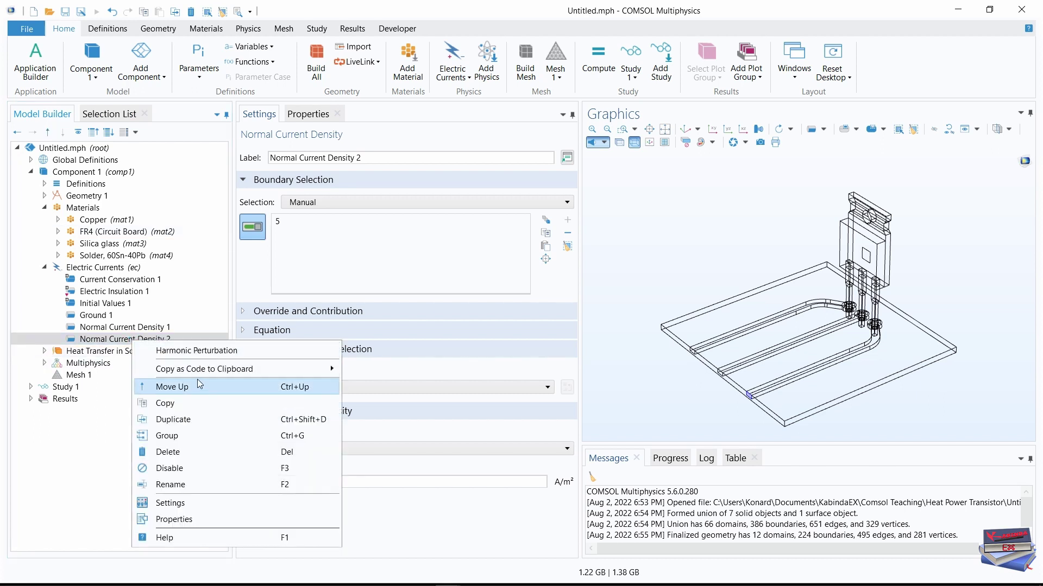
{"action": "key", "text": "Escape"}
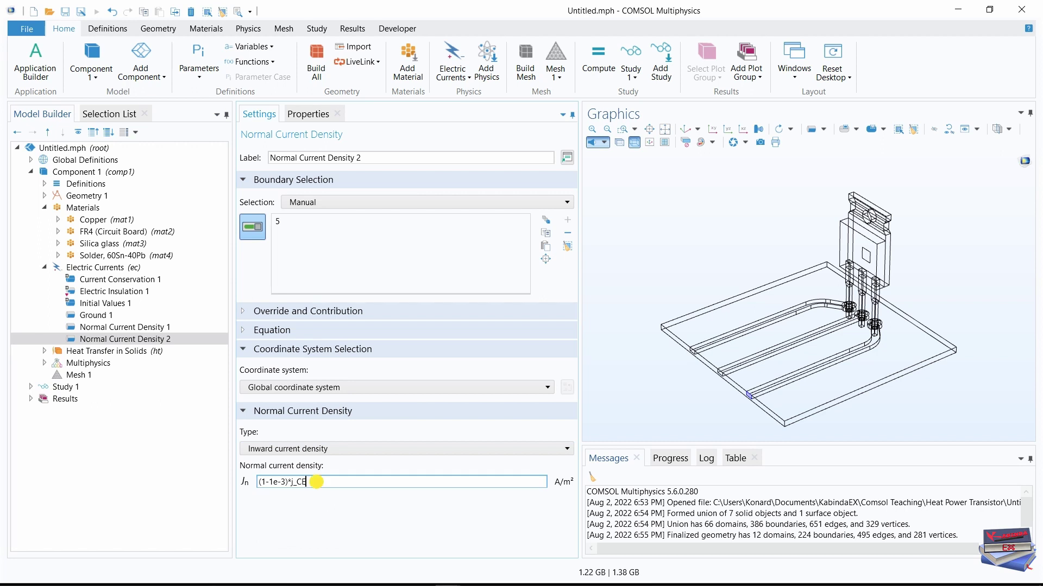
{"action": "left_click_drag", "start_coordinate": [310, 481], "coordinate": [259, 481]}
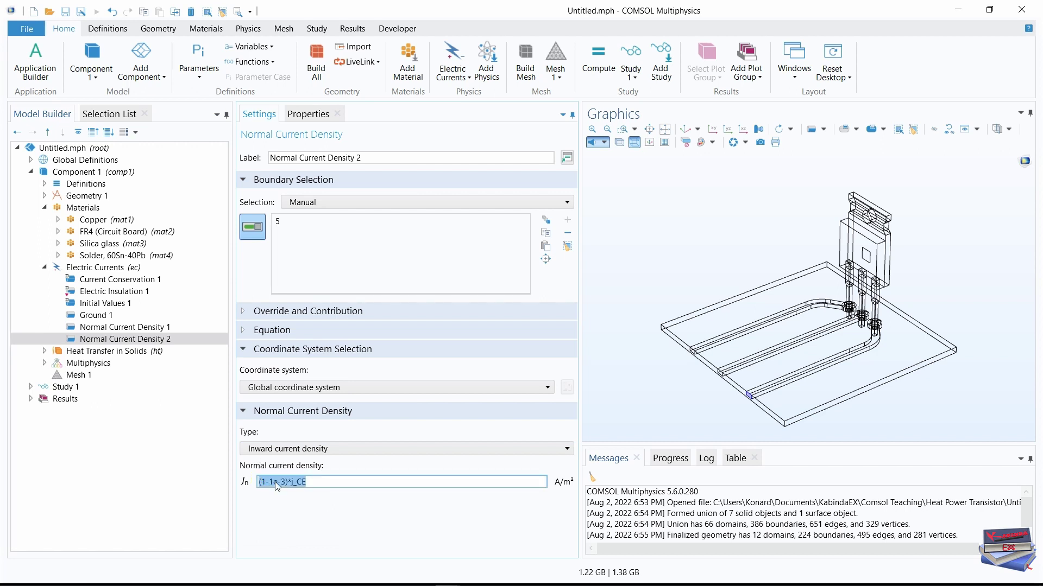
{"action": "type", "text": "-j_CE"}
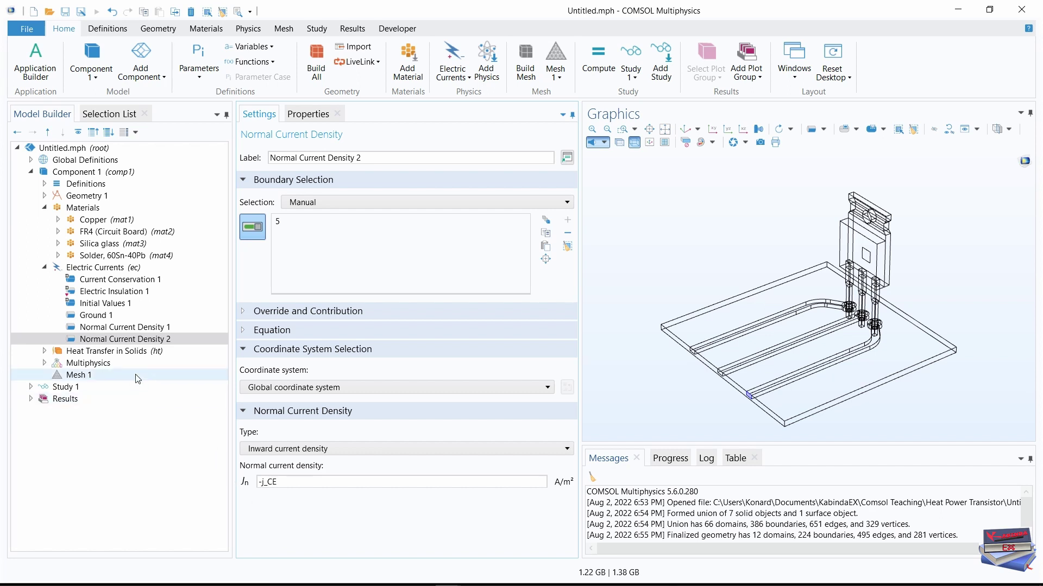
- Duplicate the boundary 5 Normal Current Density condition and reassign the copy to the rear trace's outer end, boundary 15
{"action": "right_click", "coordinate": [121, 341]}
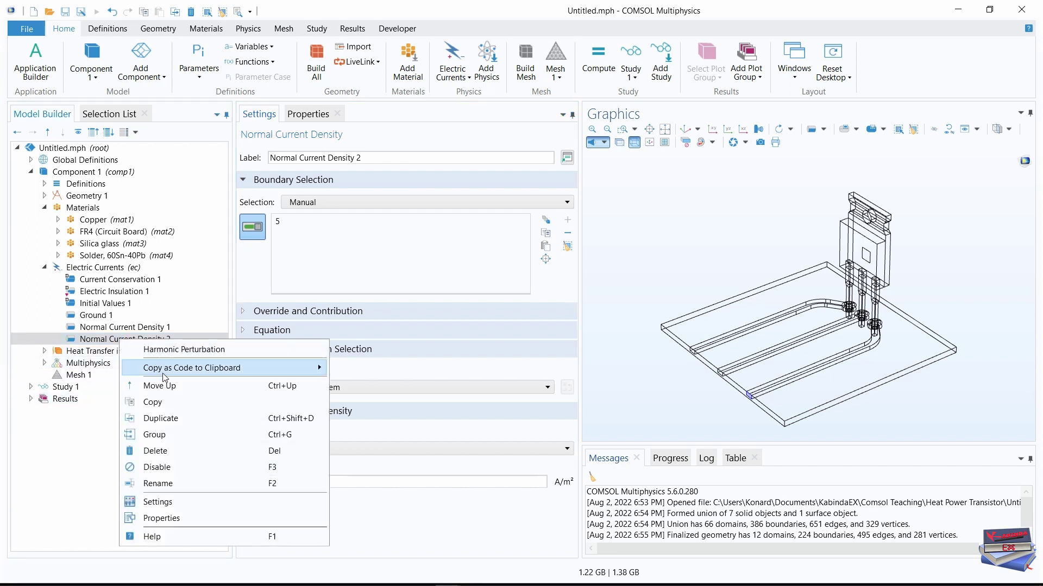
{"action": "left_click", "coordinate": [157, 419]}
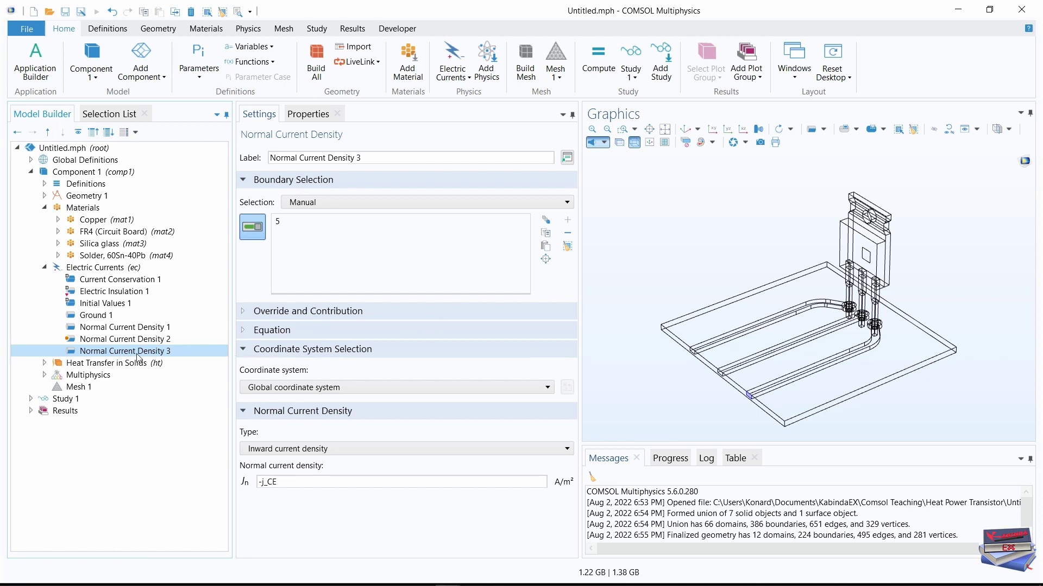
{"action": "left_click", "coordinate": [567, 246]}
{"action": "left_click", "coordinate": [107, 115]}
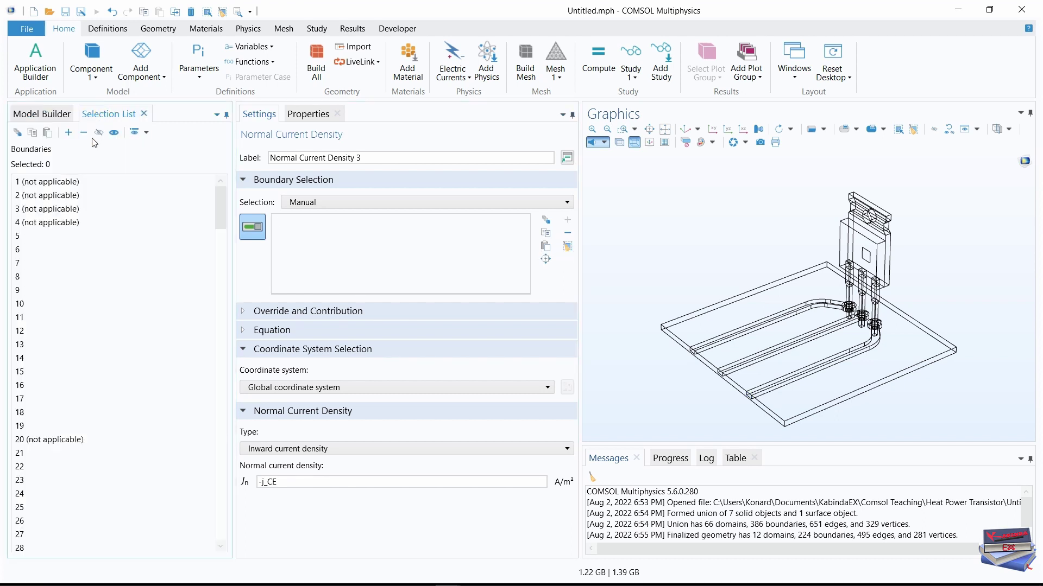
{"action": "left_click", "coordinate": [21, 371]}
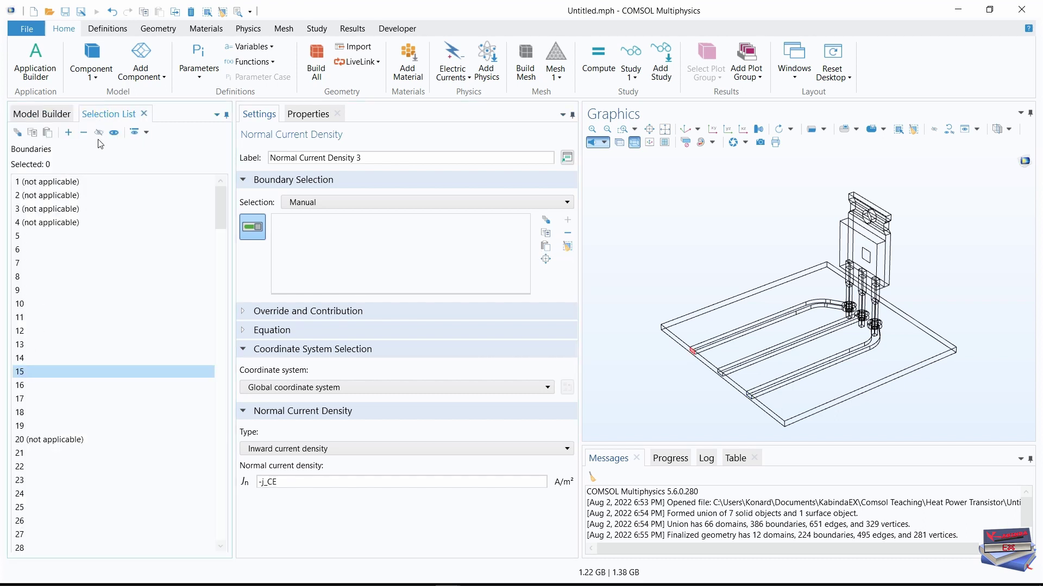
{"action": "left_click", "coordinate": [68, 133]}
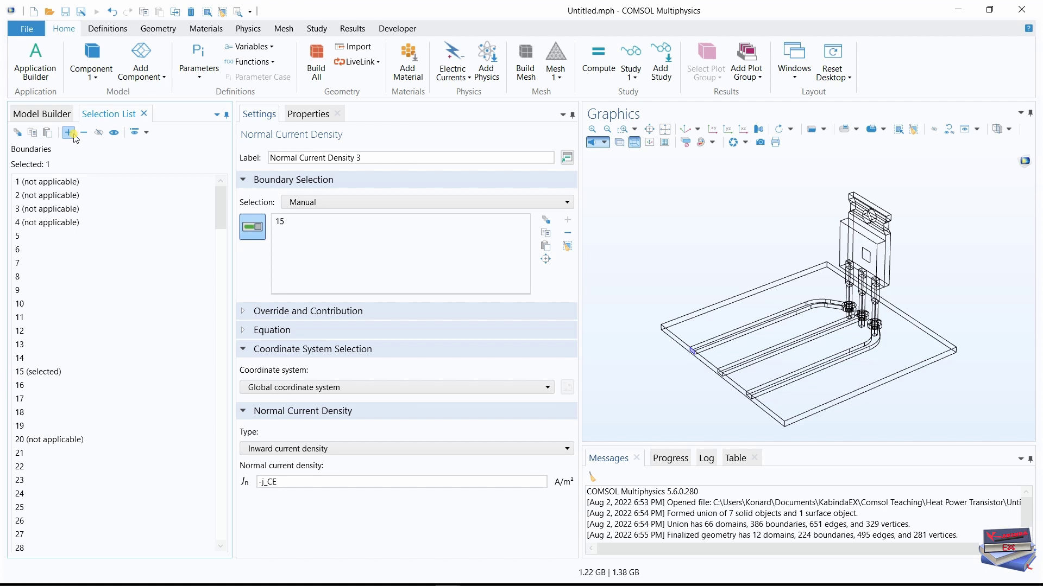
{"action": "left_click", "coordinate": [46, 114]}
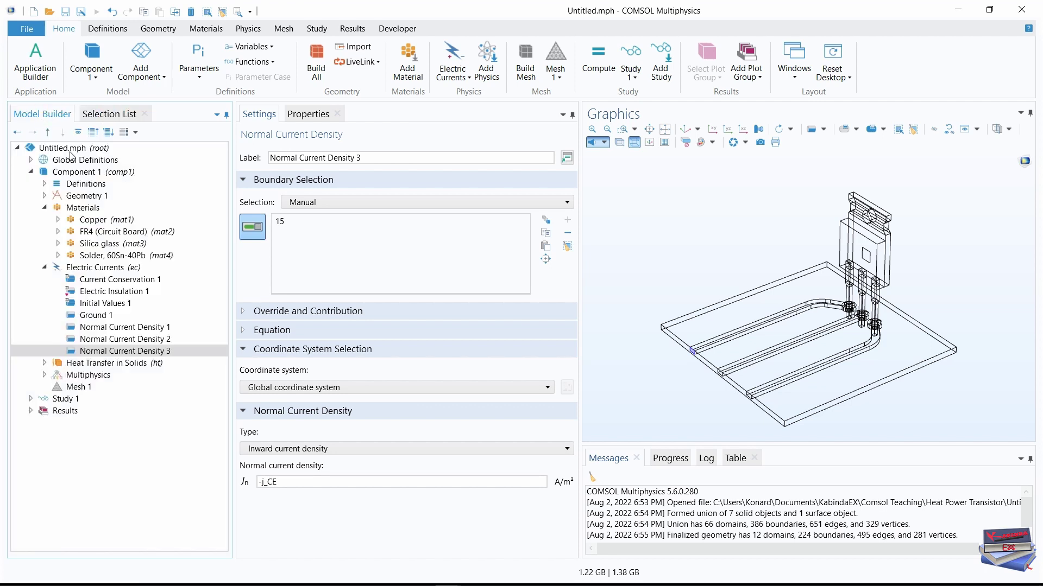
- Set the inward normal current density on boundary 15 to 1e-3*j_CE, and reopen the boundary 10 condition for review
{"action": "left_click", "coordinate": [283, 482]}
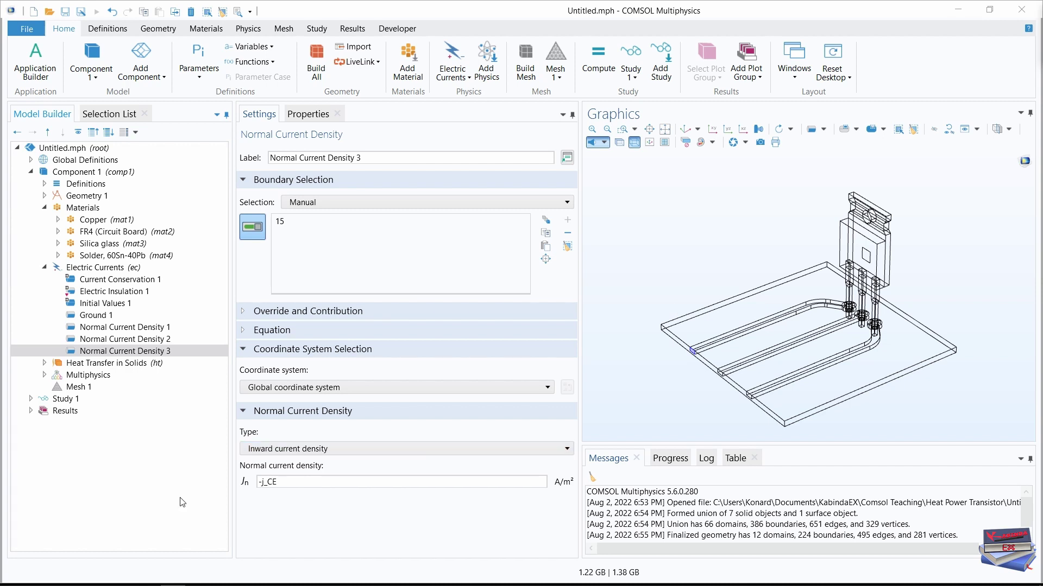
{"action": "left_click_drag", "start_coordinate": [285, 482], "coordinate": [253, 482]}
{"action": "type", "text": "1e-3*j_CE"}
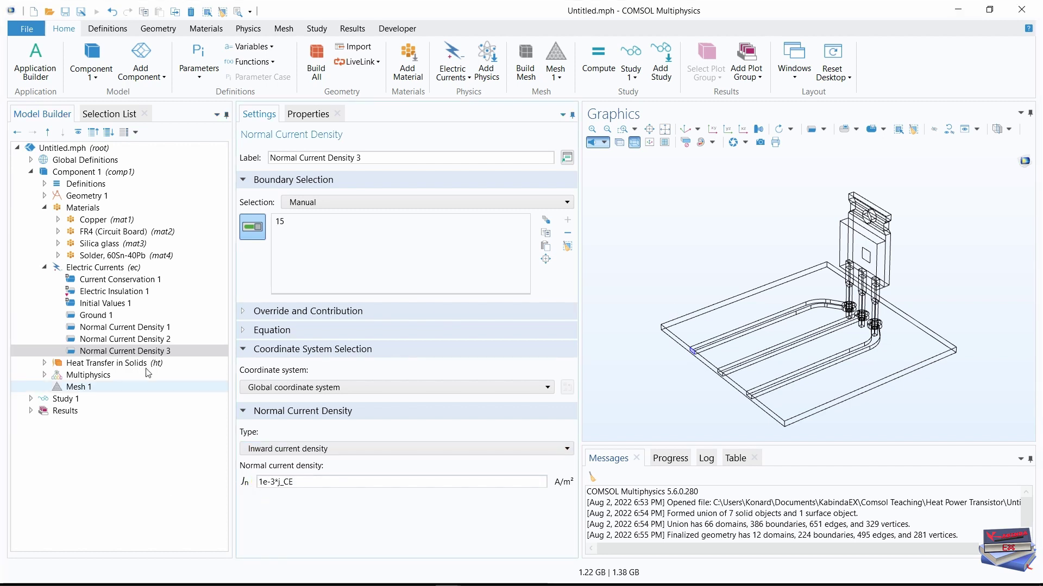
{"action": "left_click", "coordinate": [118, 328]}
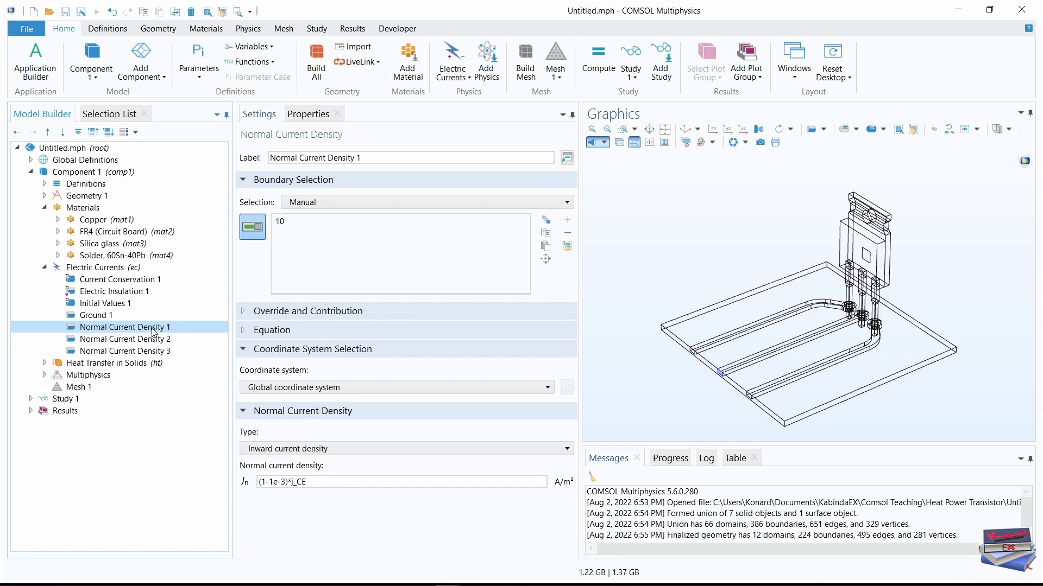
- Review the boundary selections and inward current density expressions of the three Normal Current Density conditions on the trace ends
{"action": "middle_click_drag", "start_coordinate": [730, 390], "coordinate": [728, 309]}
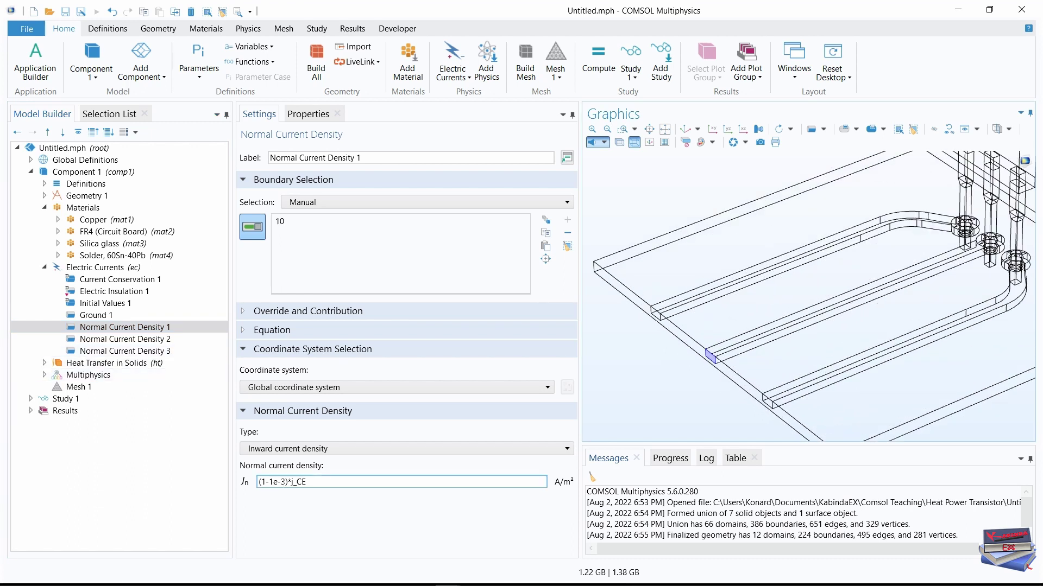
{"action": "left_click", "coordinate": [153, 340]}
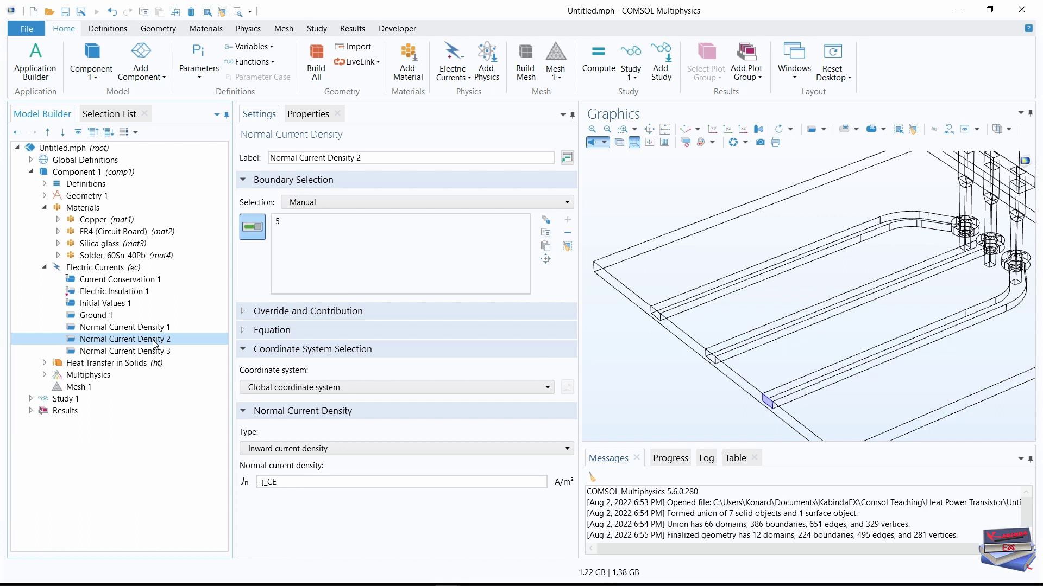
{"action": "left_click", "coordinate": [494, 482]}
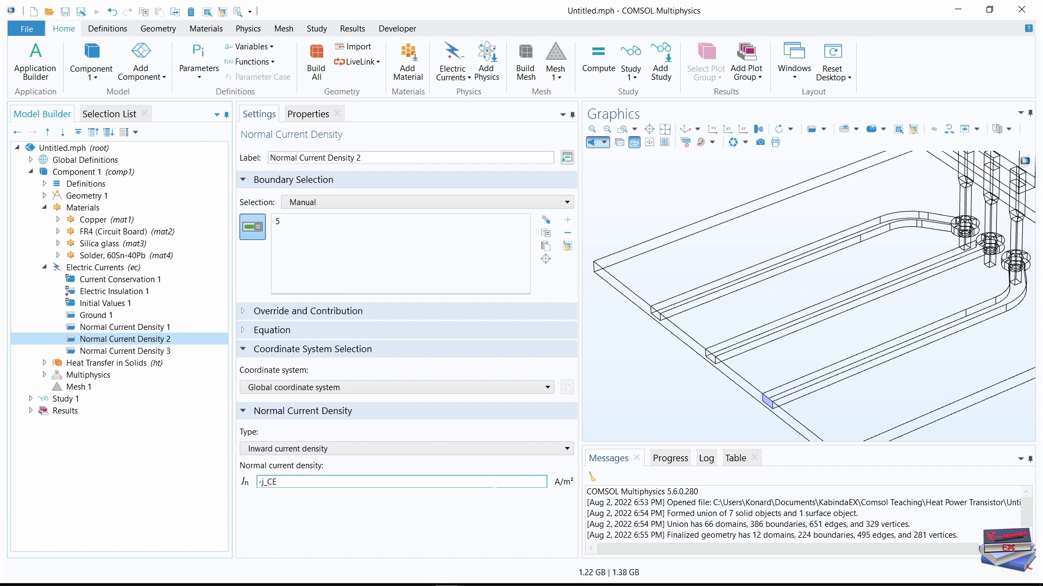
{"action": "left_click", "coordinate": [137, 354]}
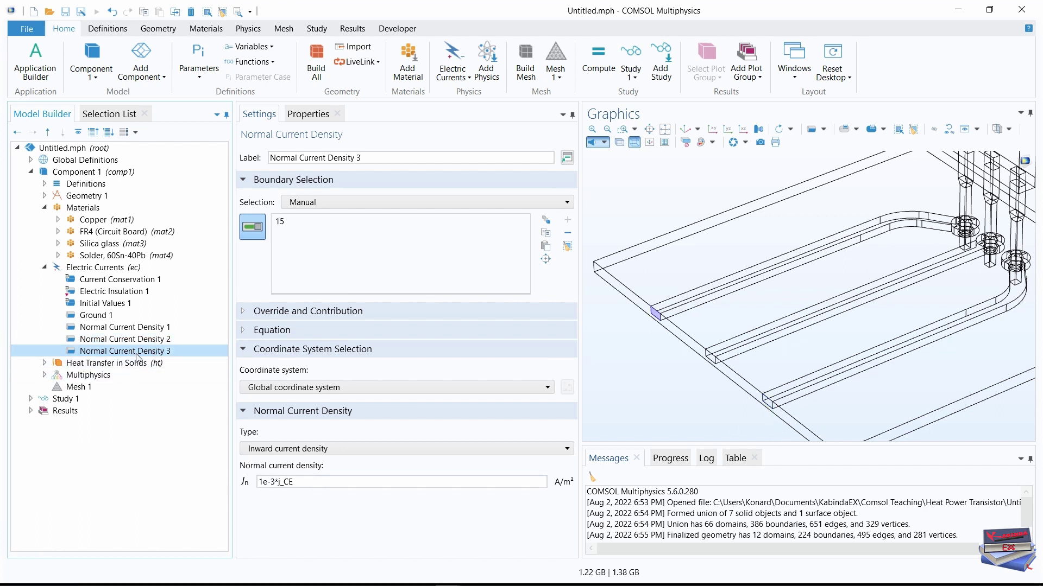
{"action": "left_click", "coordinate": [326, 482]}
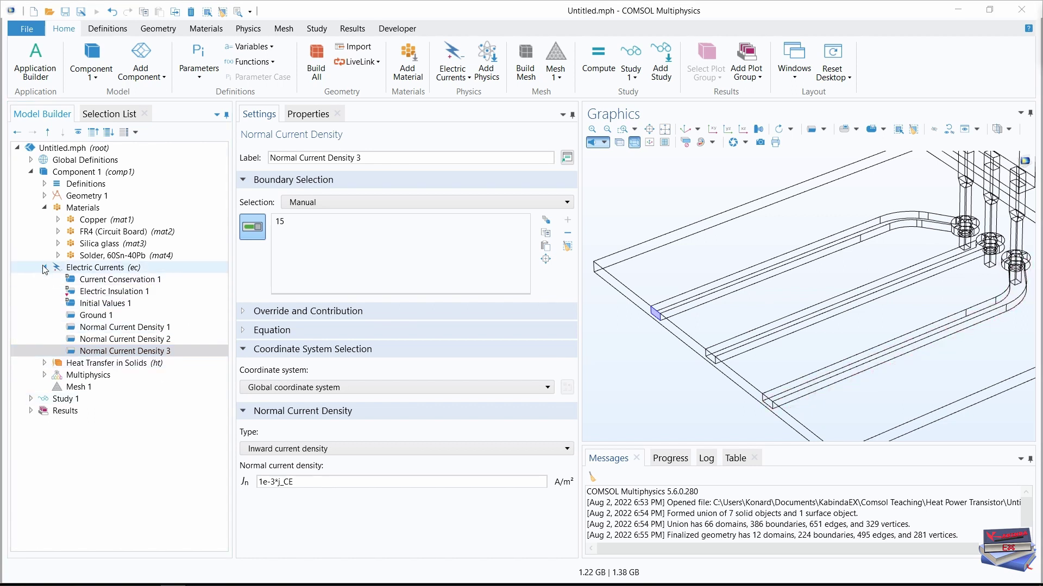
- Add a Heat Flux boundary condition to Heat Transfer in Solids and apply it to all boundaries
{"action": "left_click", "coordinate": [44, 208]}
{"action": "left_click", "coordinate": [54, 219]}
{"action": "left_click", "coordinate": [44, 220]}
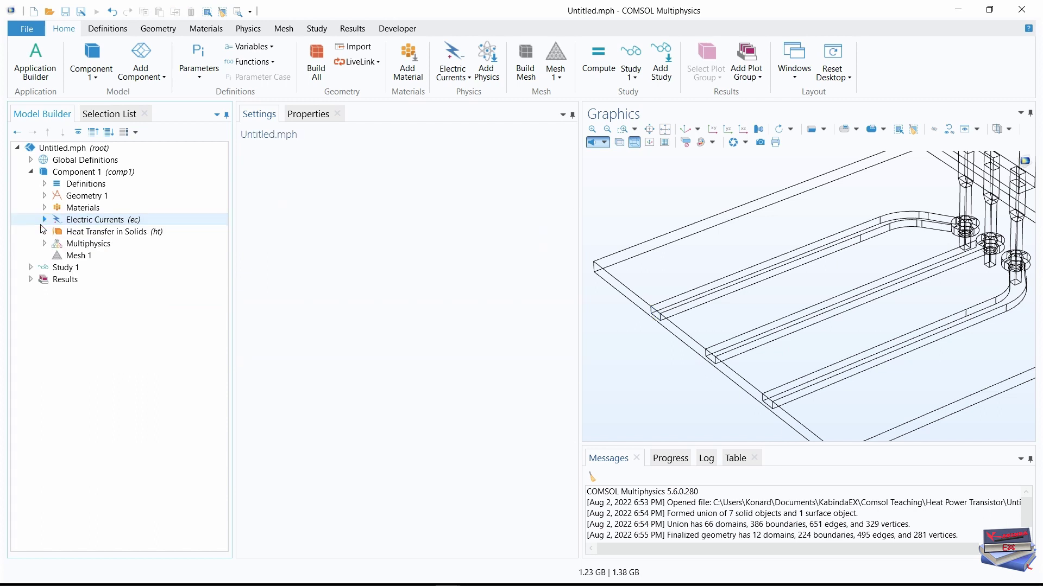
{"action": "left_click", "coordinate": [98, 235]}
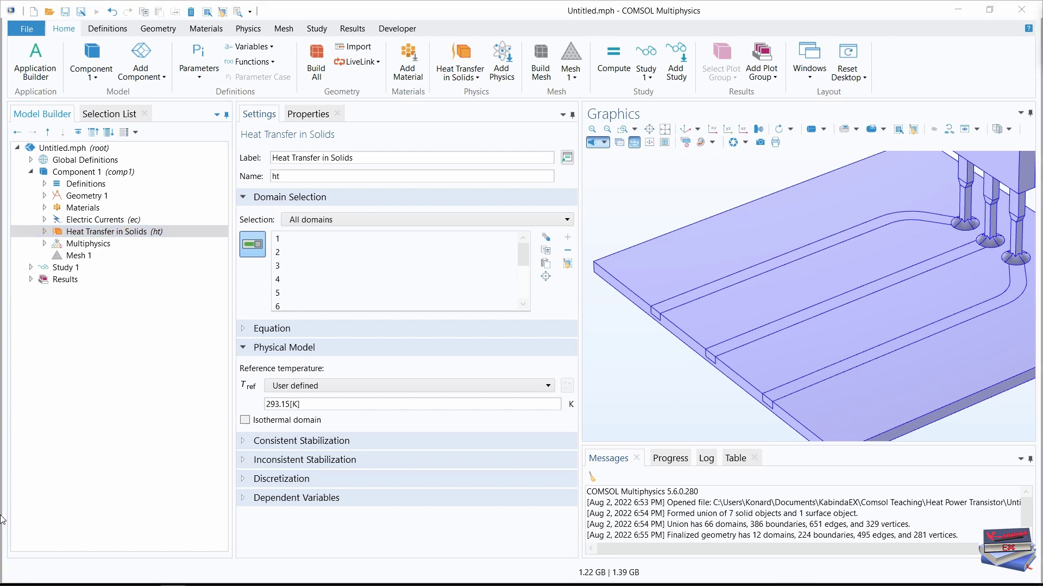
{"action": "left_click", "coordinate": [248, 30]}
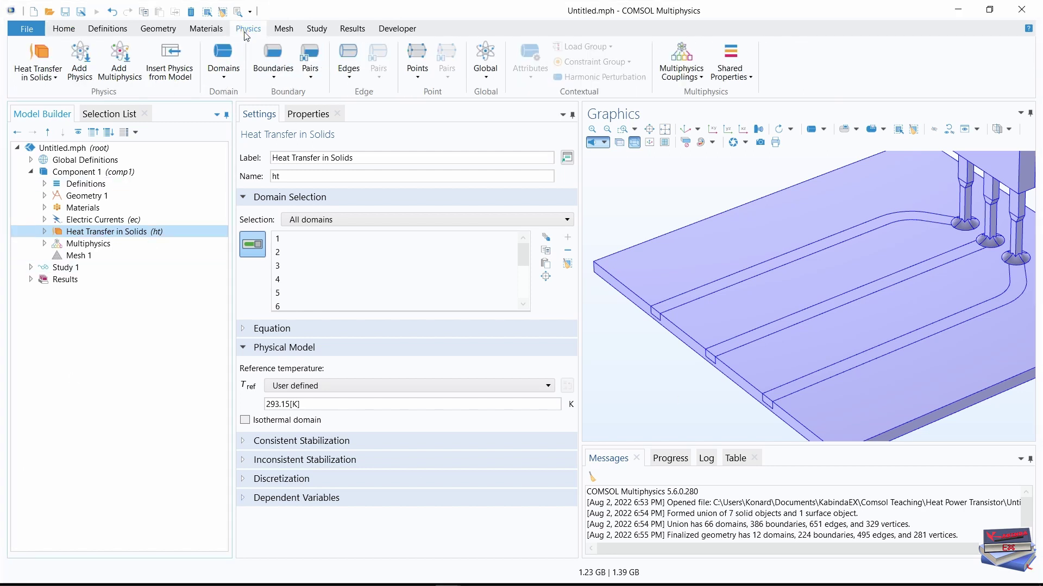
{"action": "left_click", "coordinate": [269, 81]}
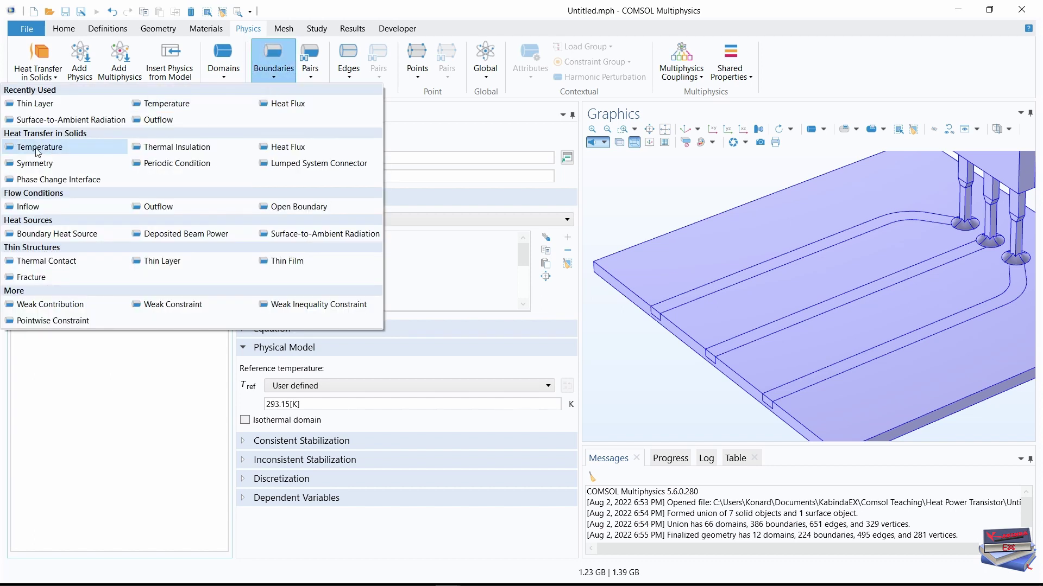
{"action": "left_click", "coordinate": [292, 149]}
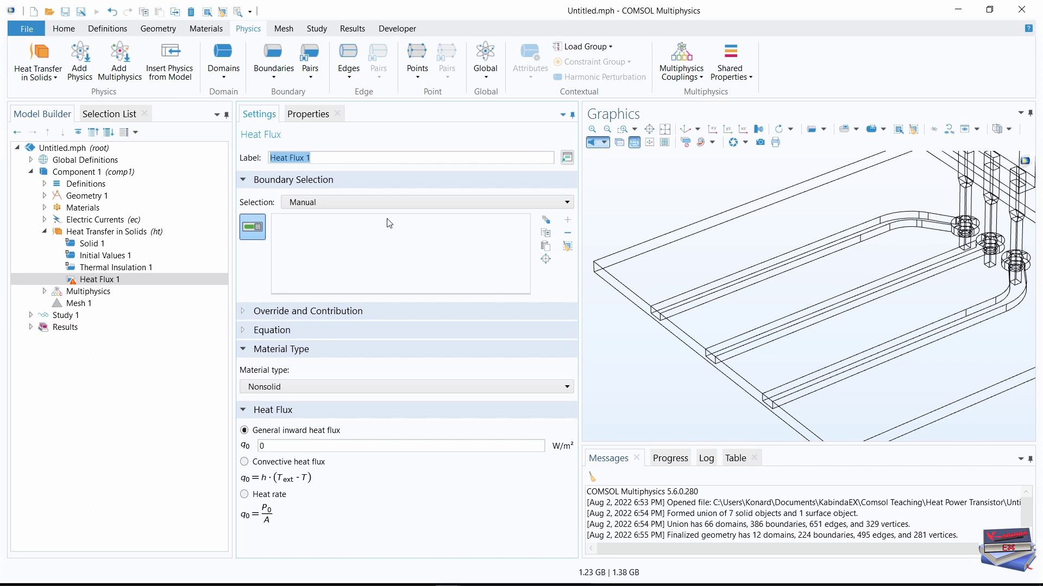
{"action": "left_click", "coordinate": [461, 204]}
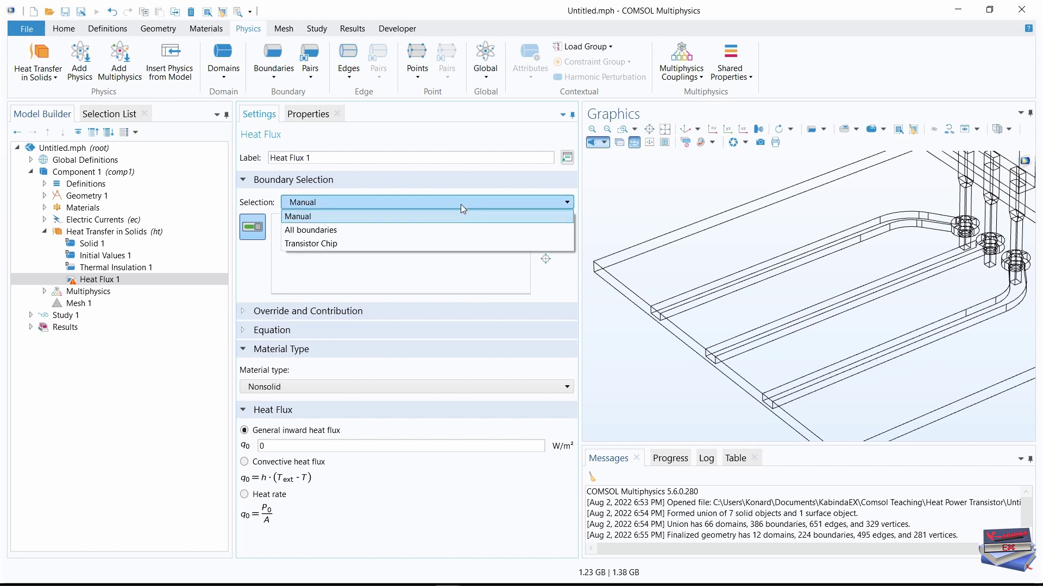
{"action": "left_click", "coordinate": [361, 227]}
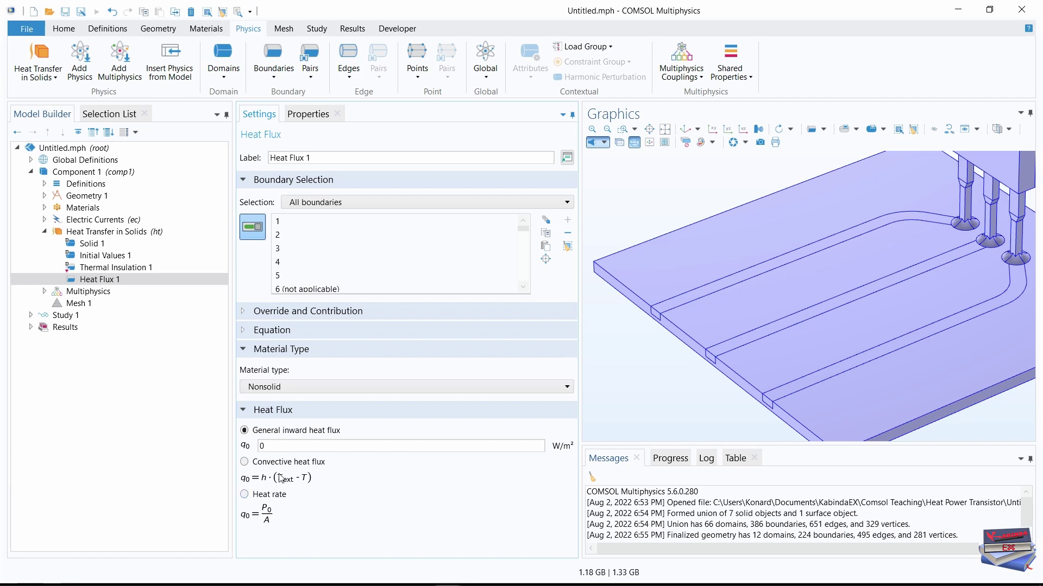
- Switch the Heat Flux condition to convective heat flux and set its heat transfer coefficient to h_coeff
{"action": "left_click", "coordinate": [244, 462]}
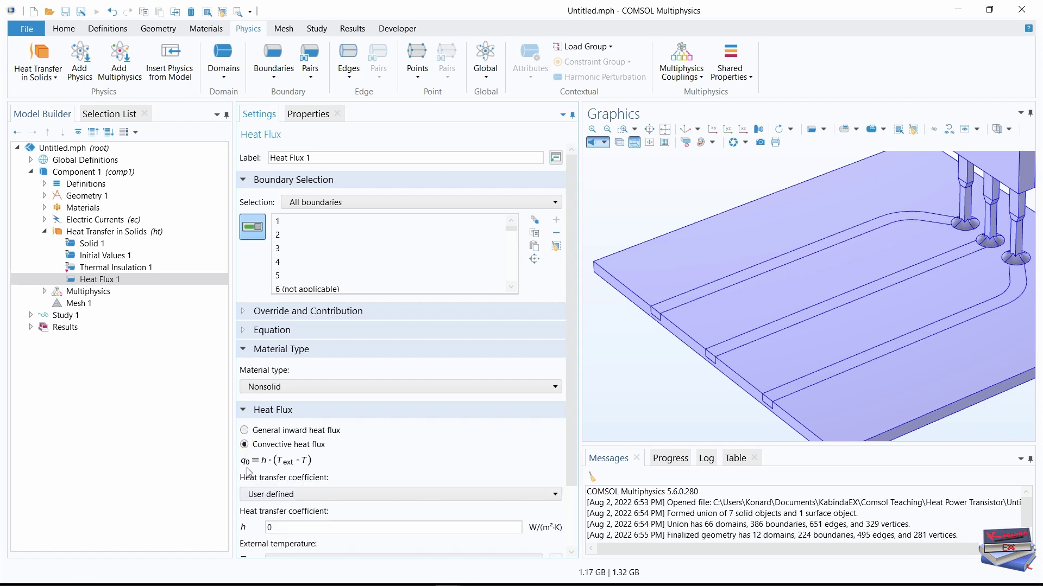
{"action": "left_click_drag", "start_coordinate": [571, 299], "coordinate": [576, 390]}
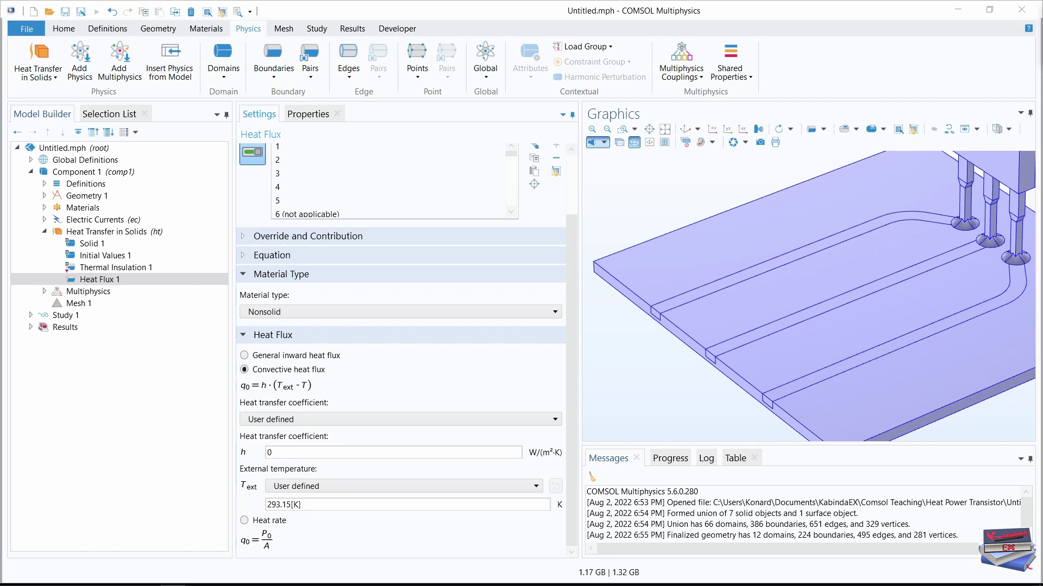
{"action": "left_click", "coordinate": [285, 452]}
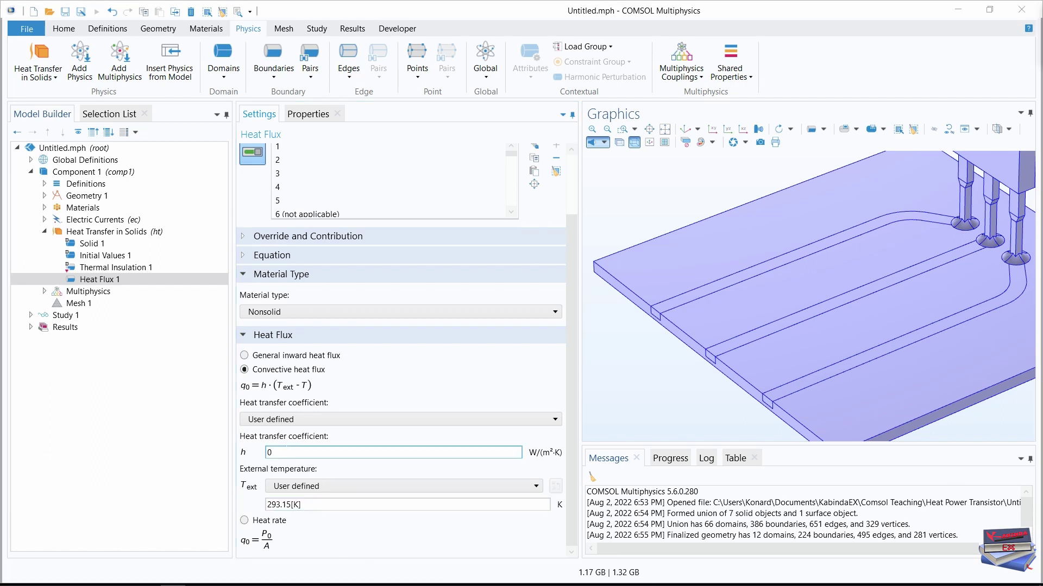
{"action": "double_click", "coordinate": [268, 452]}
{"action": "type", "text": "h_coeff"}
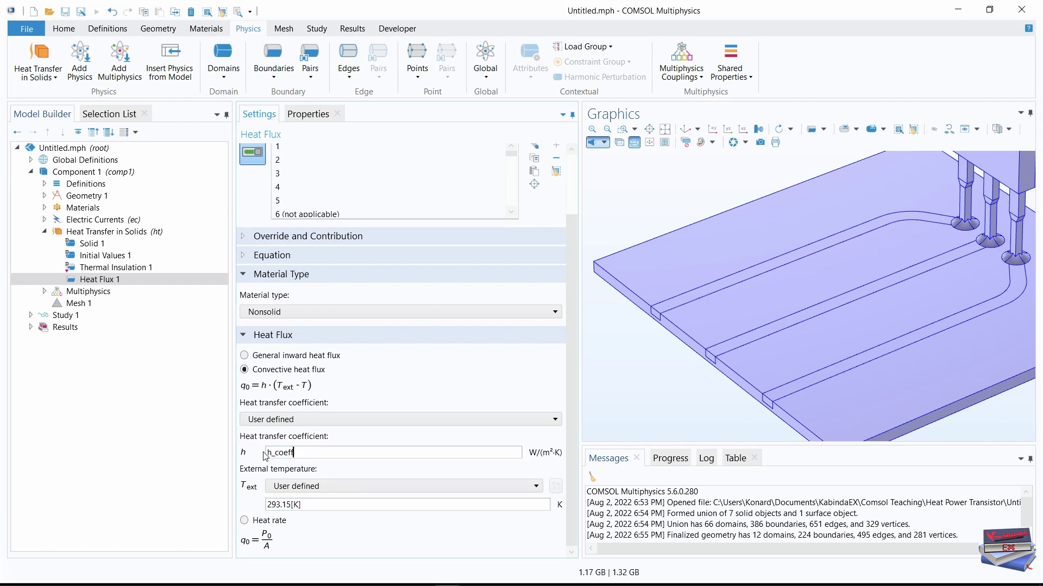
{"action": "left_click", "coordinate": [163, 509]}
{"action": "left_click", "coordinate": [300, 454]}
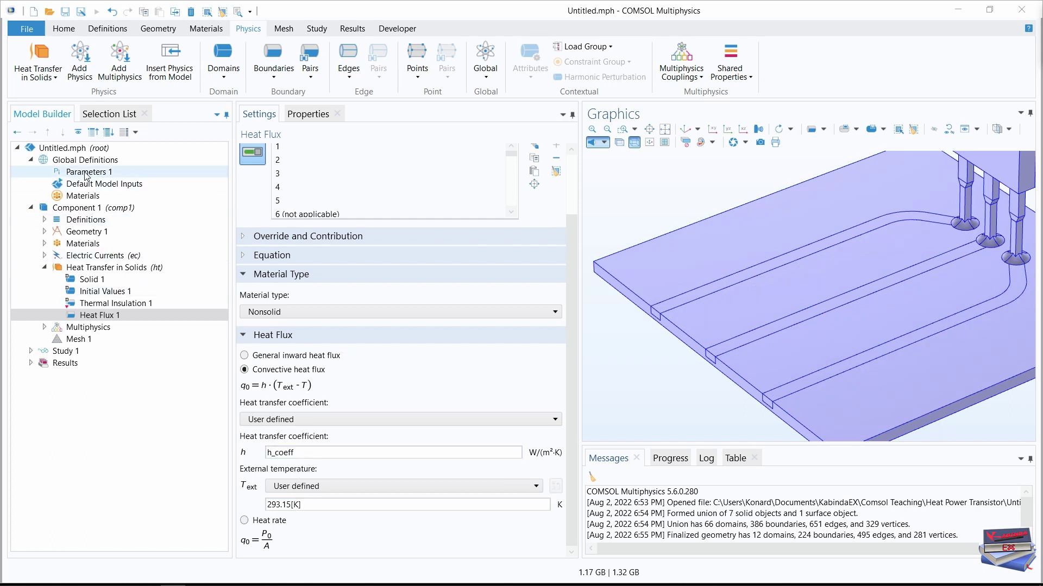
- Check the h_coeff definition in the global parameters against the coefficient used in the Heat Flux condition
{"action": "left_click", "coordinate": [88, 171]}
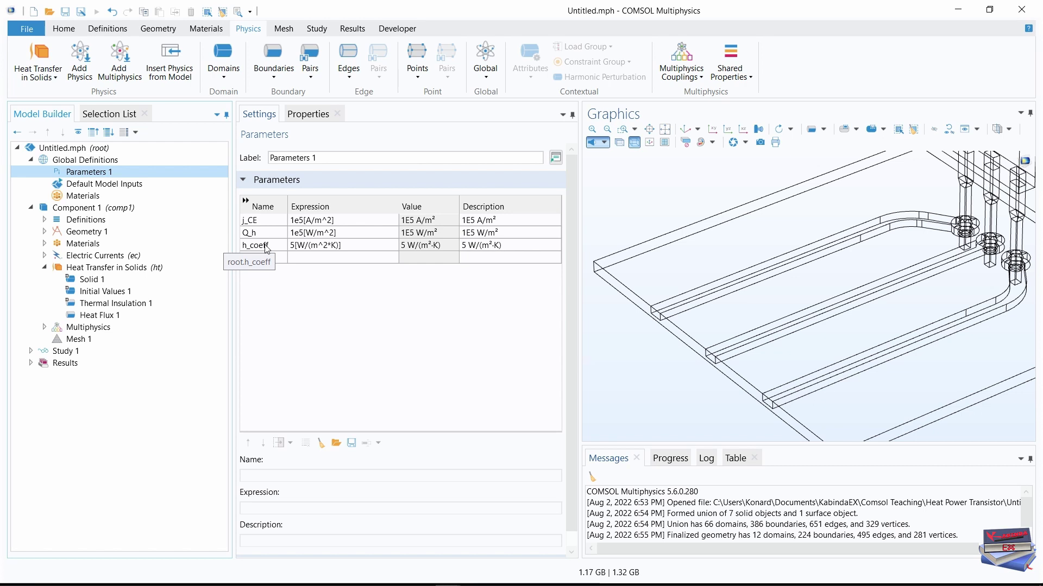
{"action": "left_click", "coordinate": [118, 316]}
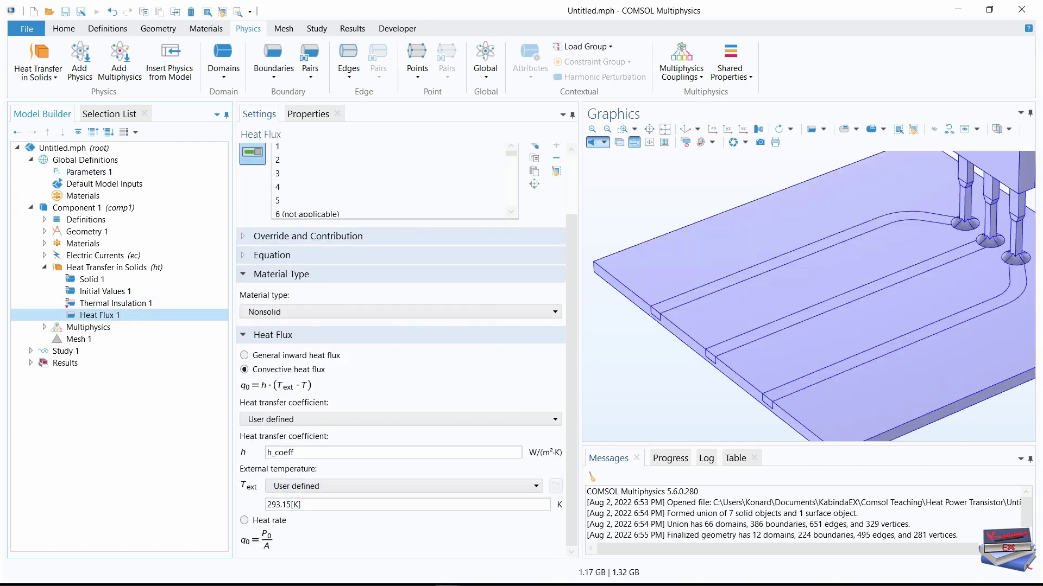
{"action": "left_click", "coordinate": [91, 173]}
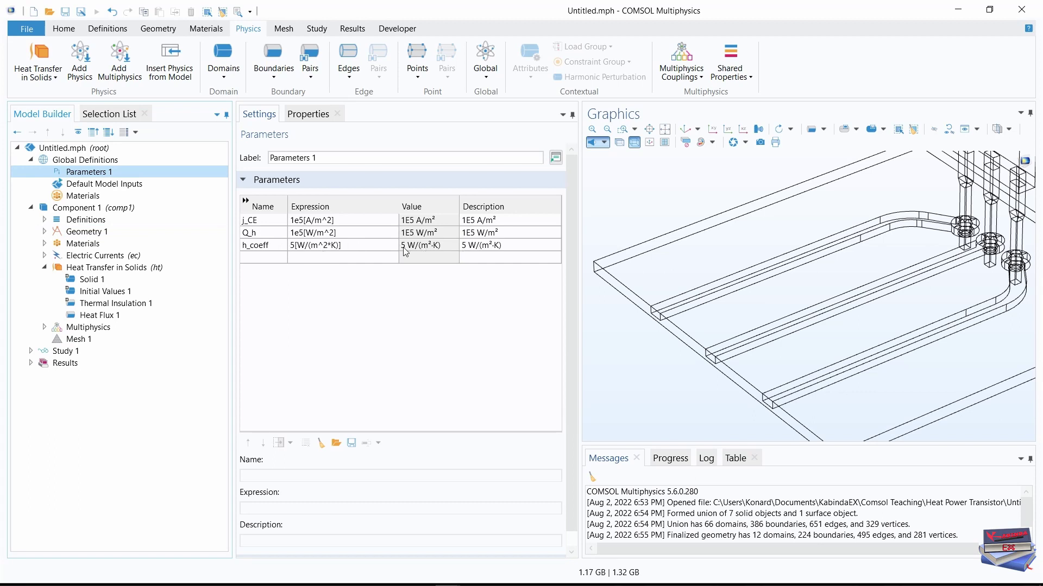
{"action": "left_click", "coordinate": [100, 316]}
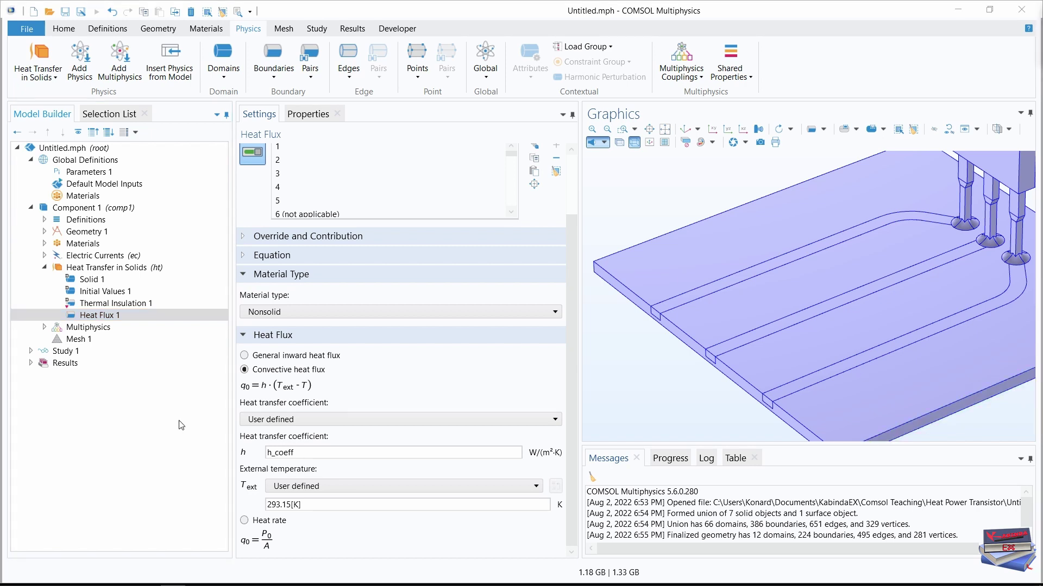
- Add a Boundary Heat Source on the Transistor Chip selection with a user-defined general source of Q_h
{"action": "left_click", "coordinate": [272, 70]}
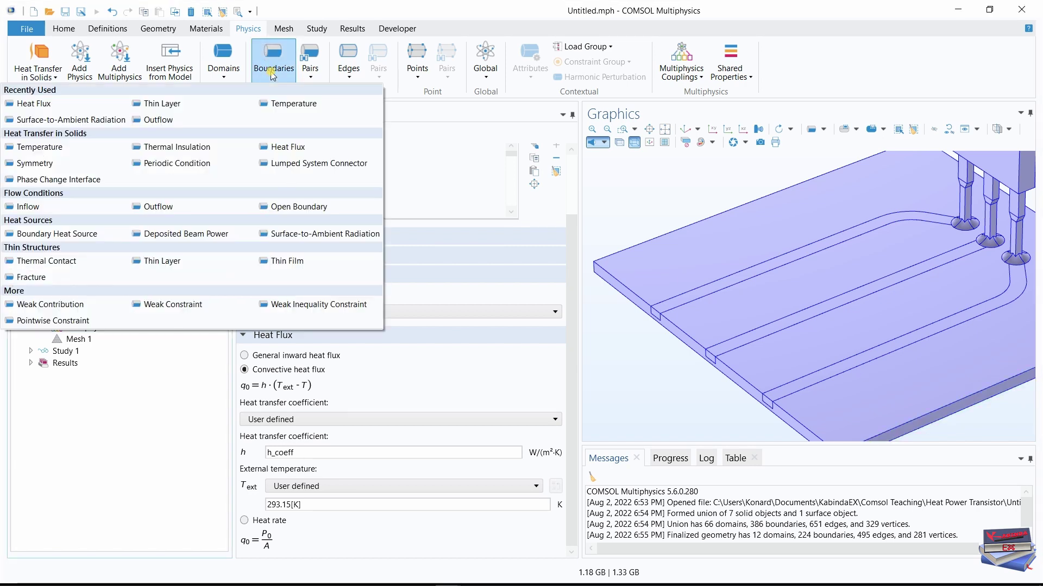
{"action": "left_click", "coordinate": [41, 234]}
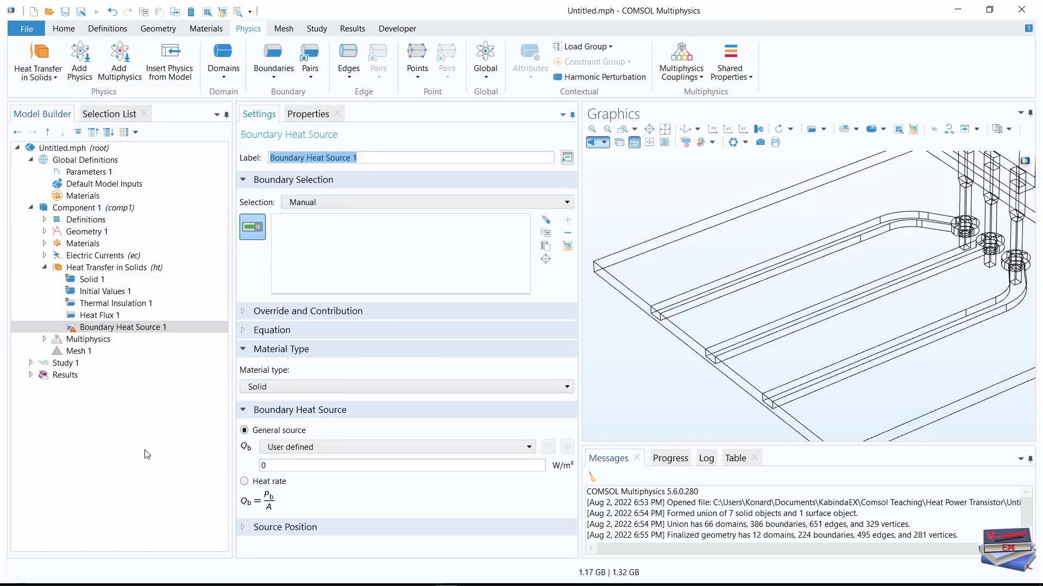
{"action": "left_click", "coordinate": [466, 203]}
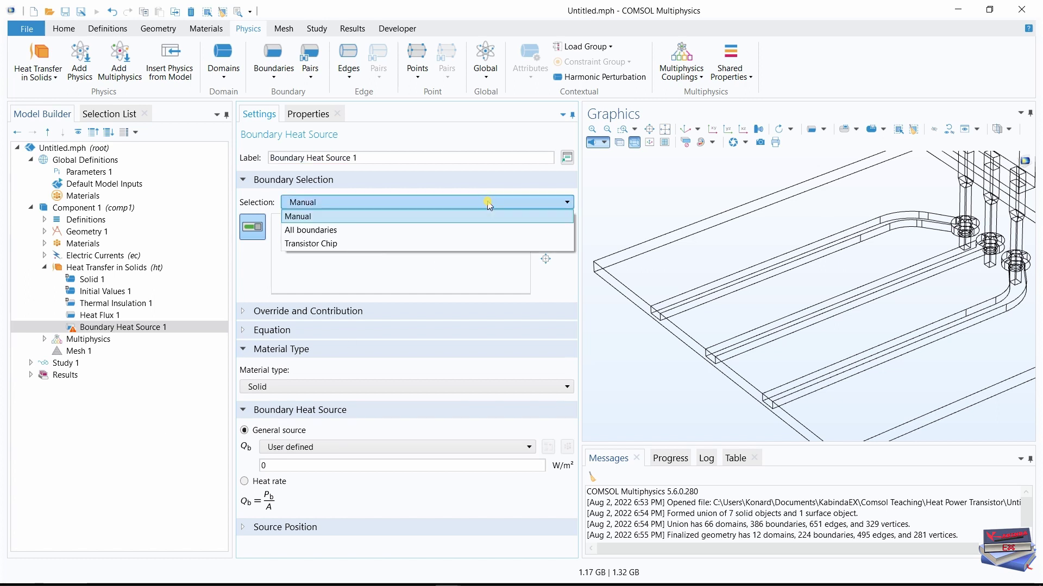
{"action": "left_click", "coordinate": [313, 245]}
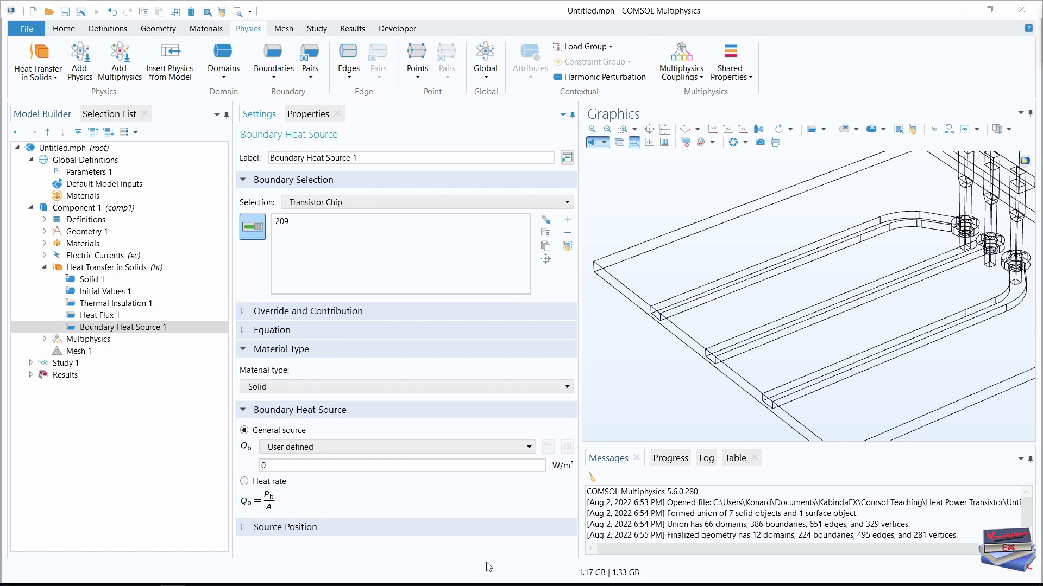
{"action": "left_click", "coordinate": [293, 465]}
{"action": "key", "text": "BackSpace"}
{"action": "type", "text": "Q_h"}
{"action": "left_click", "coordinate": [686, 131]}
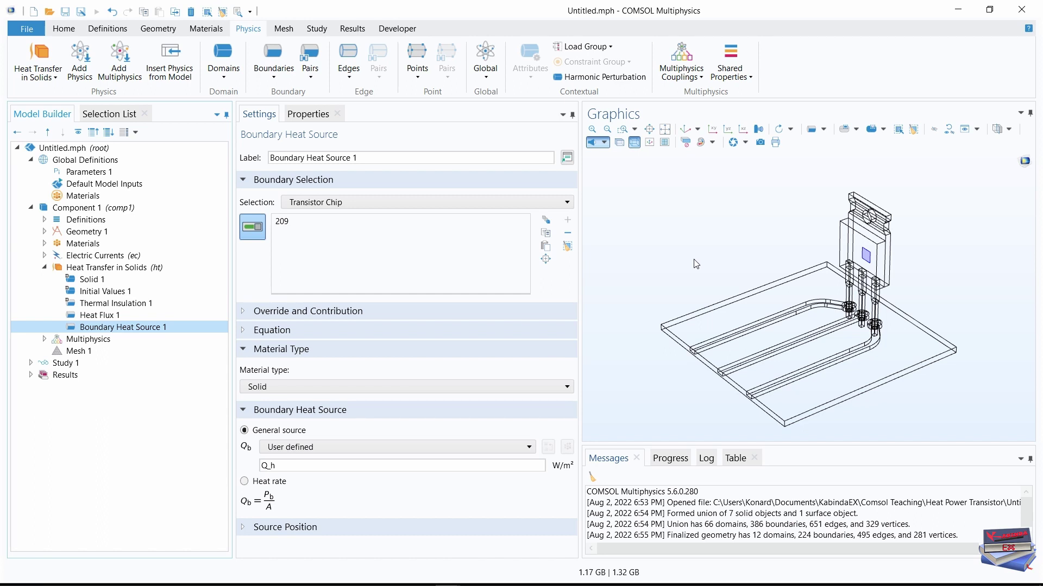
- Set the physics-controlled mesh's element size to Finer and build the whole mesh
{"action": "left_click", "coordinate": [89, 352]}
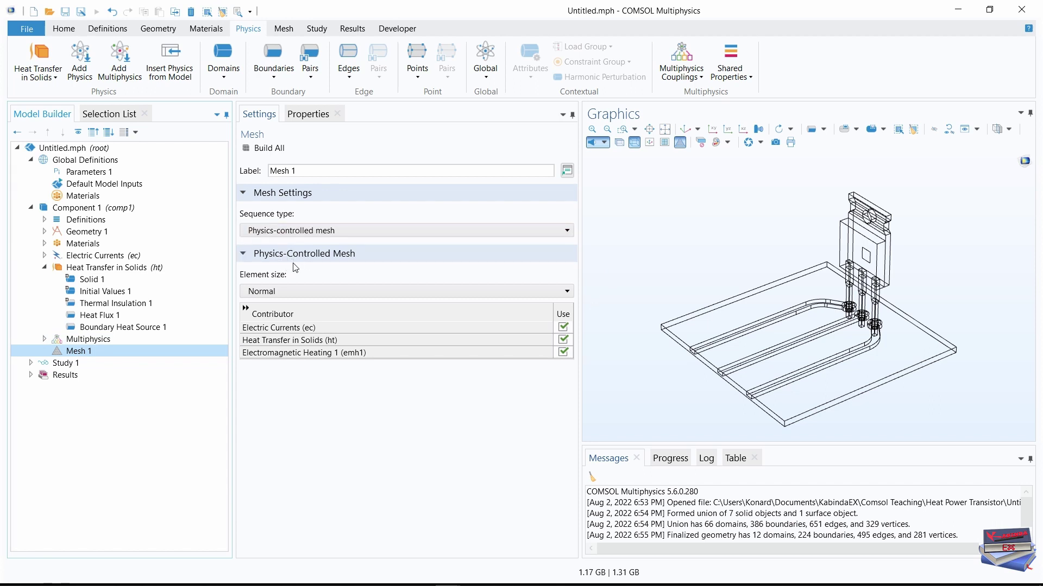
{"action": "left_click", "coordinate": [519, 293]}
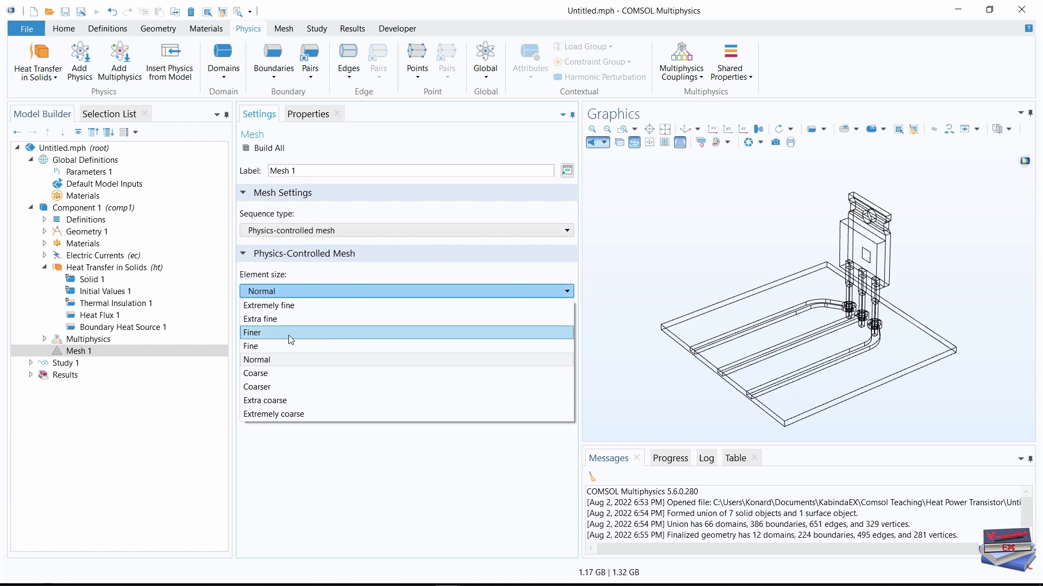
{"action": "left_click", "coordinate": [289, 333]}
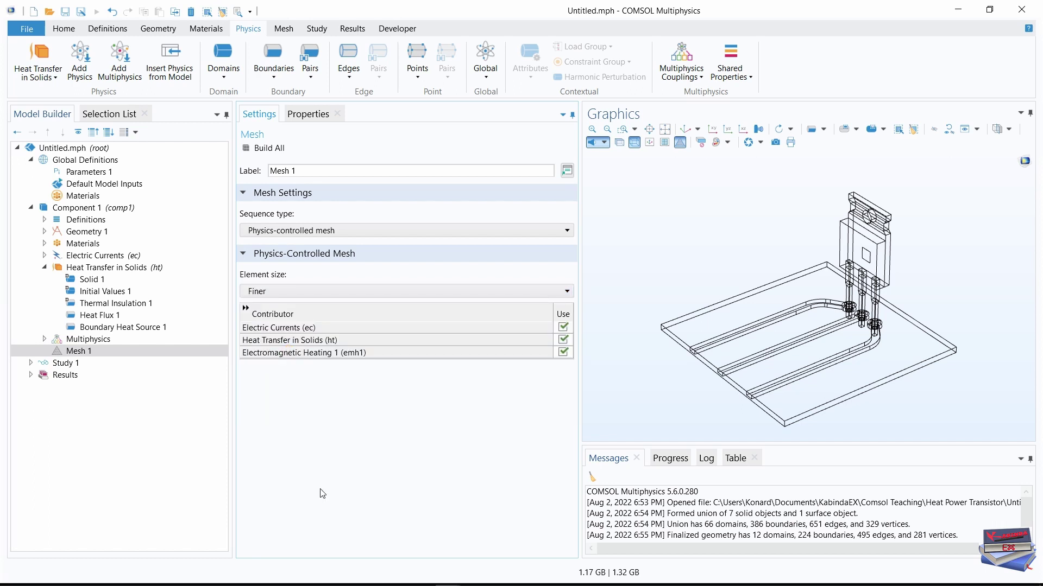
{"action": "left_click", "coordinate": [267, 148]}
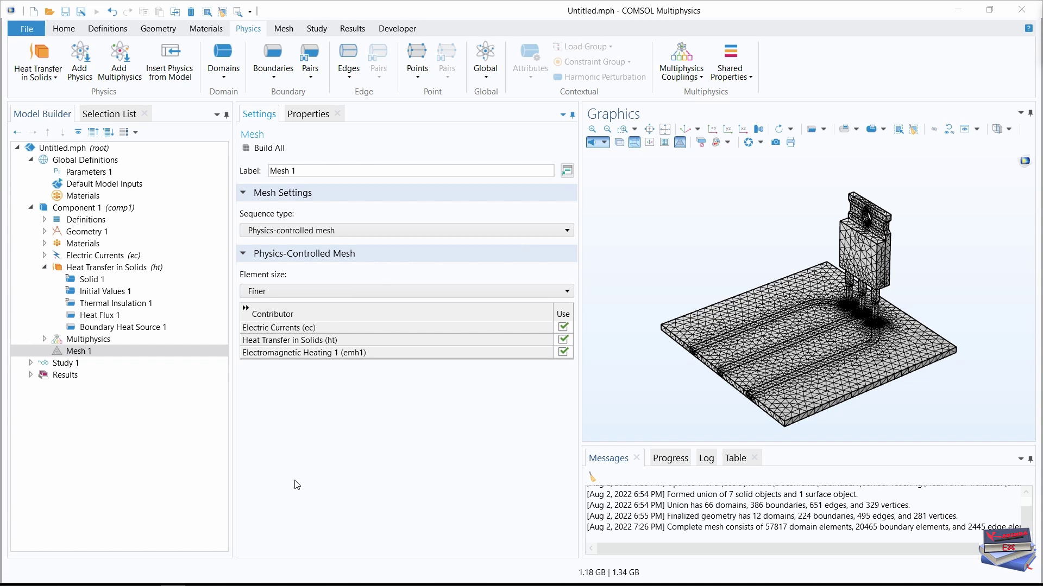
- Compute Study 1, collapse the model setup branches, and expand the Electric Potential (ec) plot group
{"action": "left_click", "coordinate": [62, 28]}
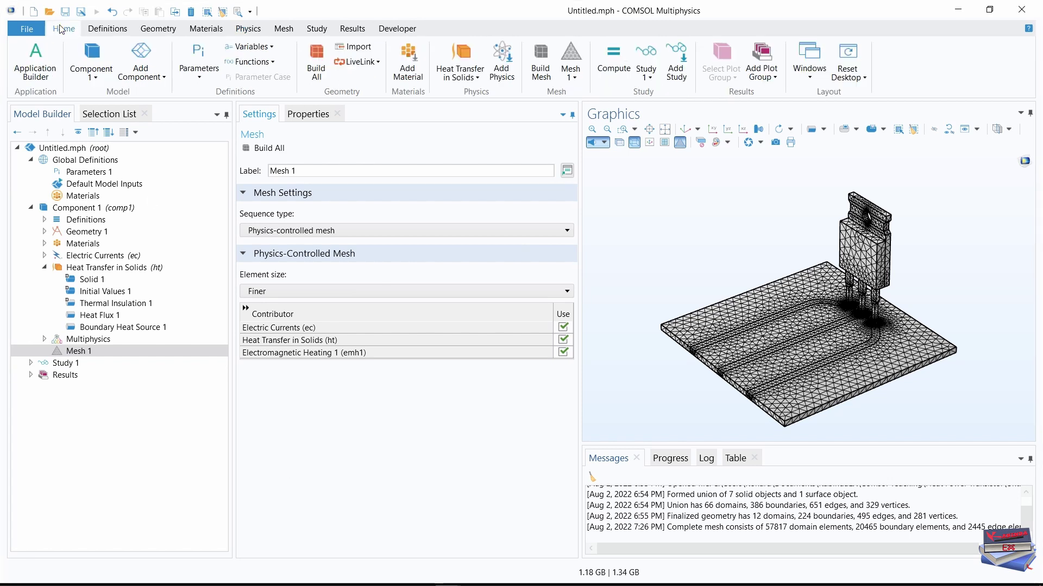
{"action": "left_click", "coordinate": [619, 60]}
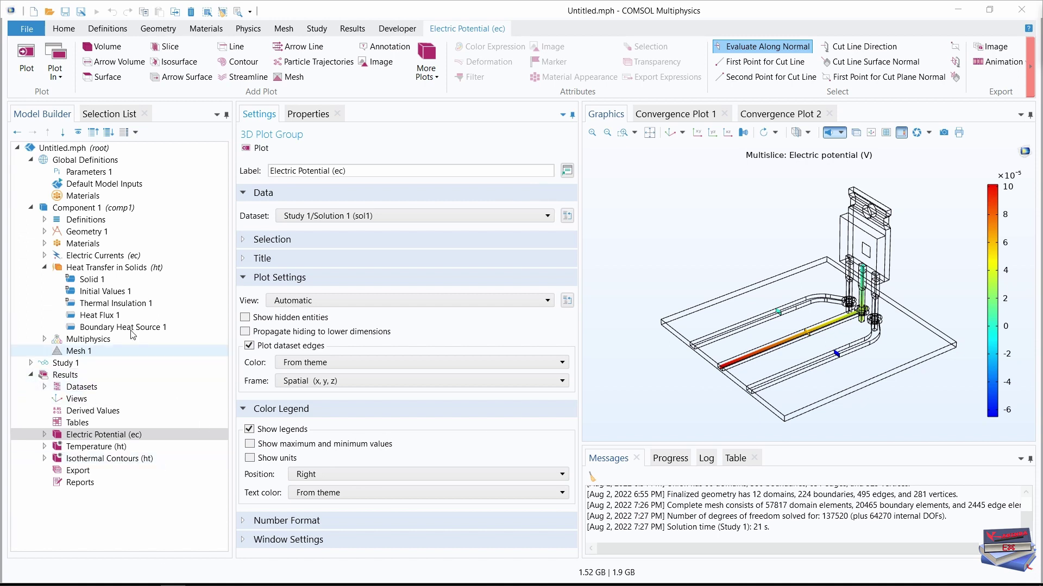
{"action": "left_click", "coordinate": [45, 268]}
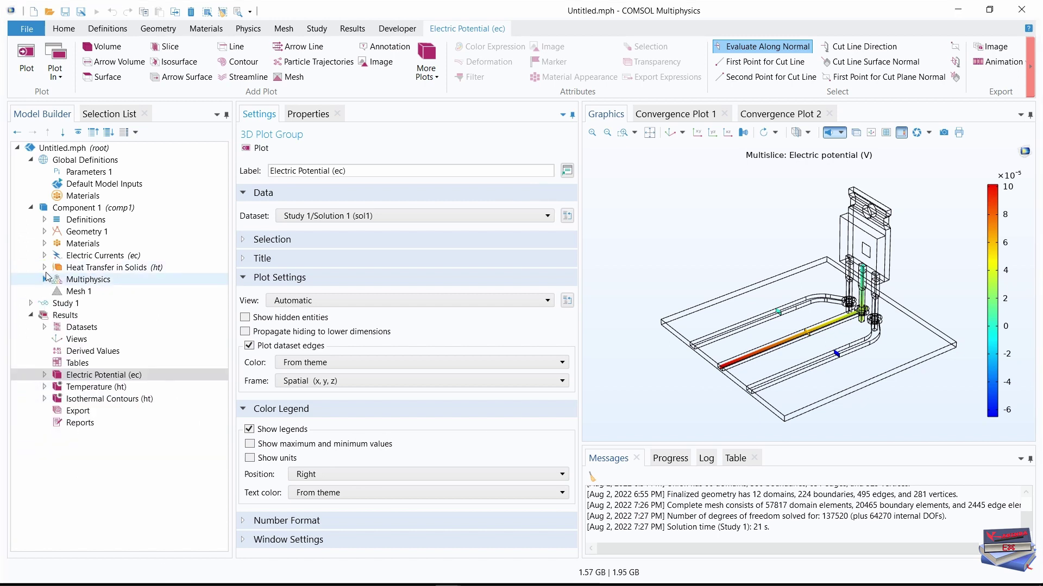
{"action": "left_click", "coordinate": [30, 208]}
{"action": "left_click", "coordinate": [30, 160]}
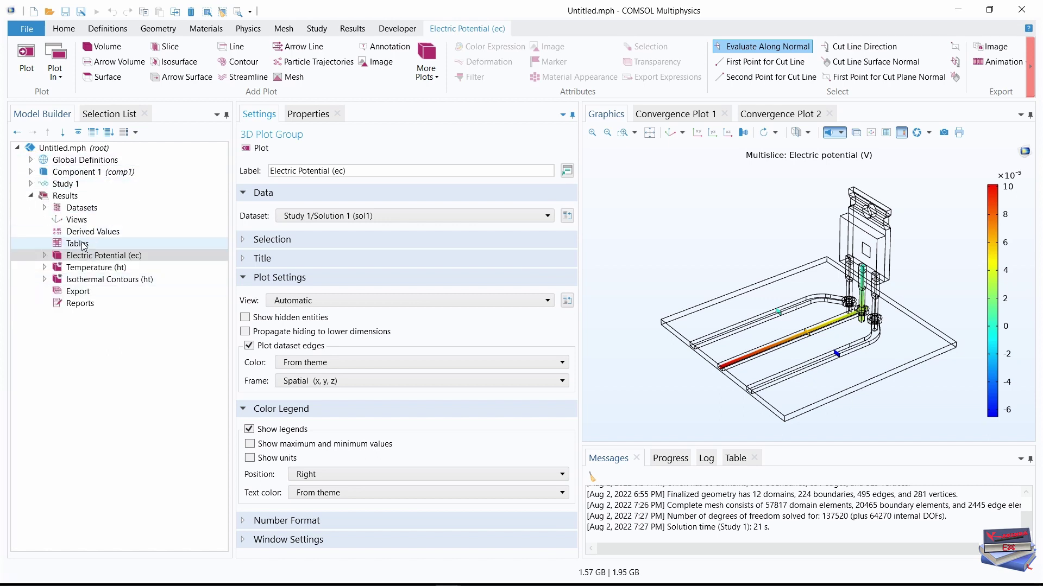
{"action": "left_click", "coordinate": [48, 256]}
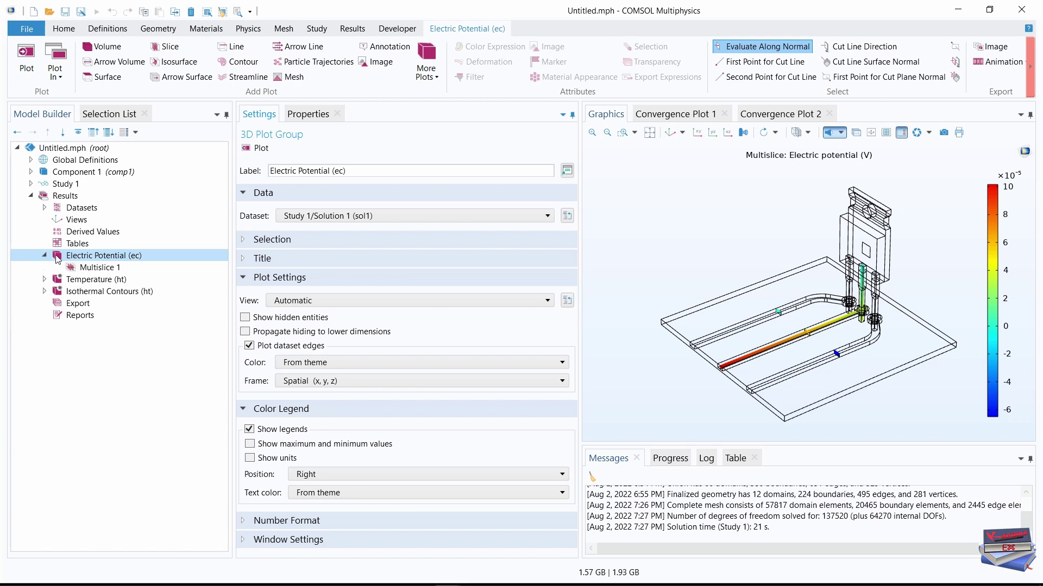
- Replace the multislice in the Electric Potential (ec) plot group with a surface plot of V and plot it
{"action": "right_click", "coordinate": [89, 271]}
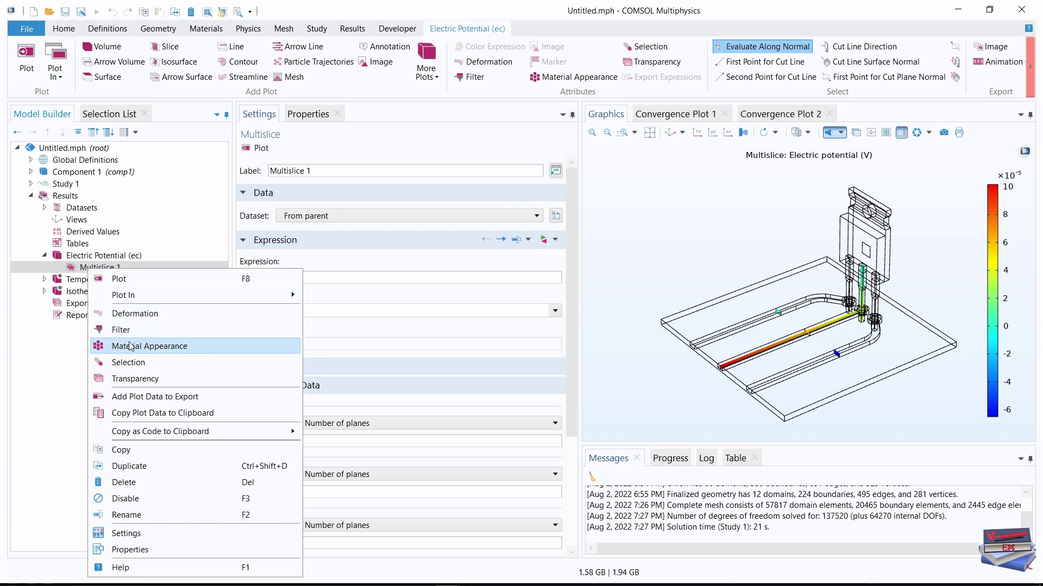
{"action": "left_click", "coordinate": [130, 483]}
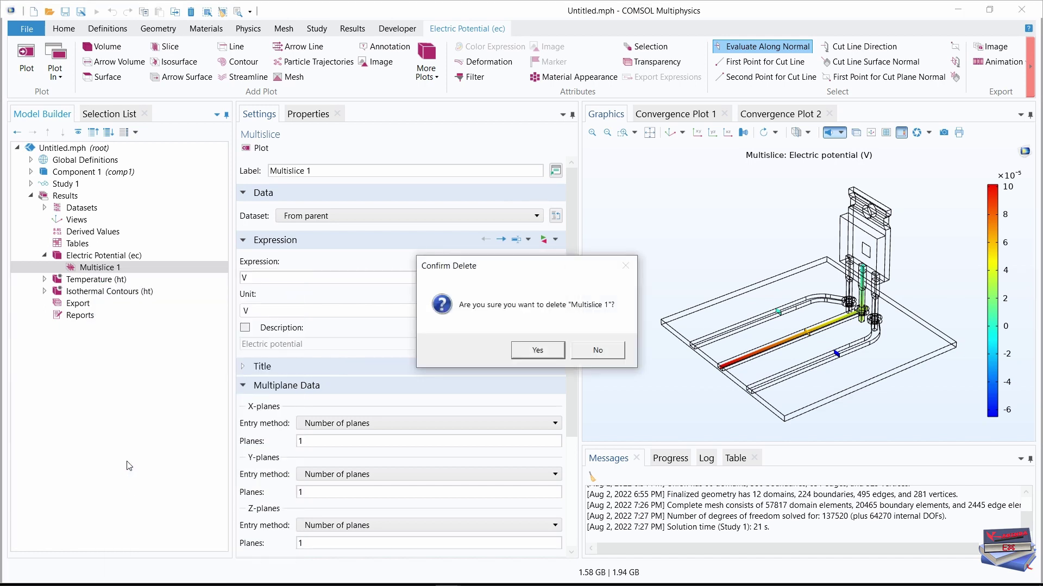
{"action": "left_click", "coordinate": [528, 352]}
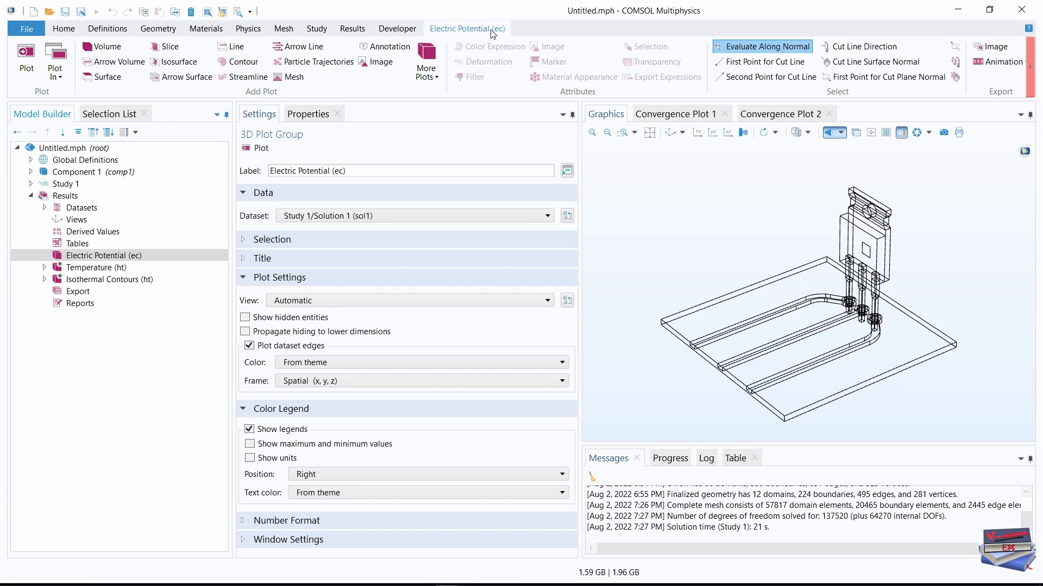
{"action": "left_click", "coordinate": [107, 76]}
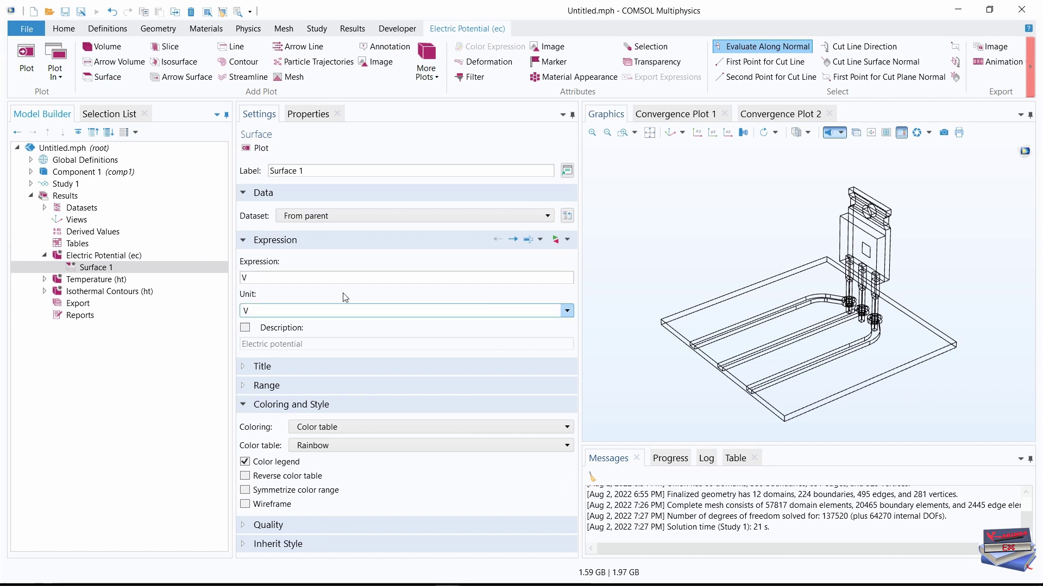
{"action": "left_click", "coordinate": [254, 149]}
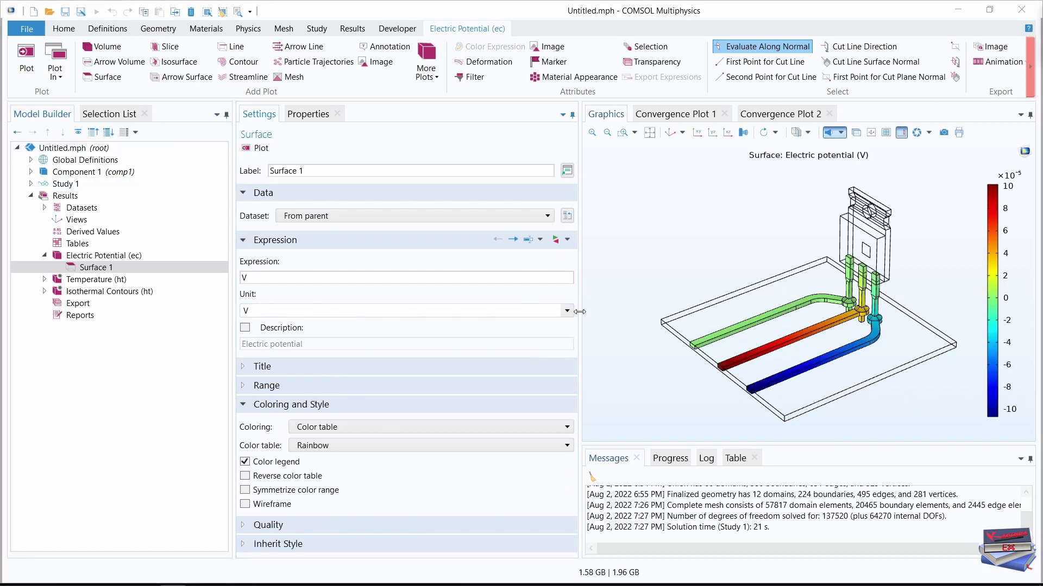
{"action": "left_click_drag", "start_coordinate": [580, 310], "coordinate": [464, 304]}
{"action": "left_click", "coordinate": [534, 134]}
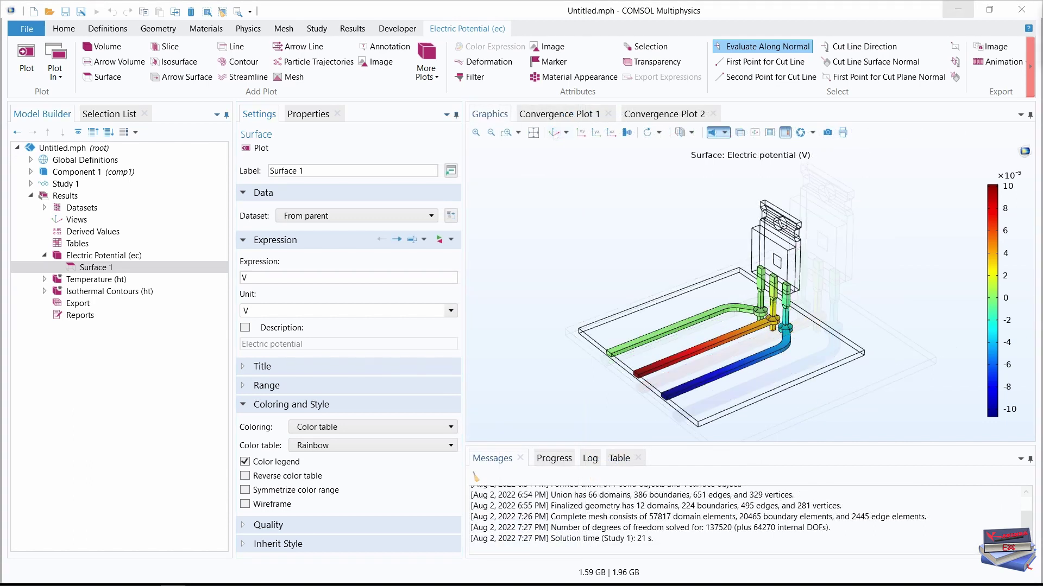
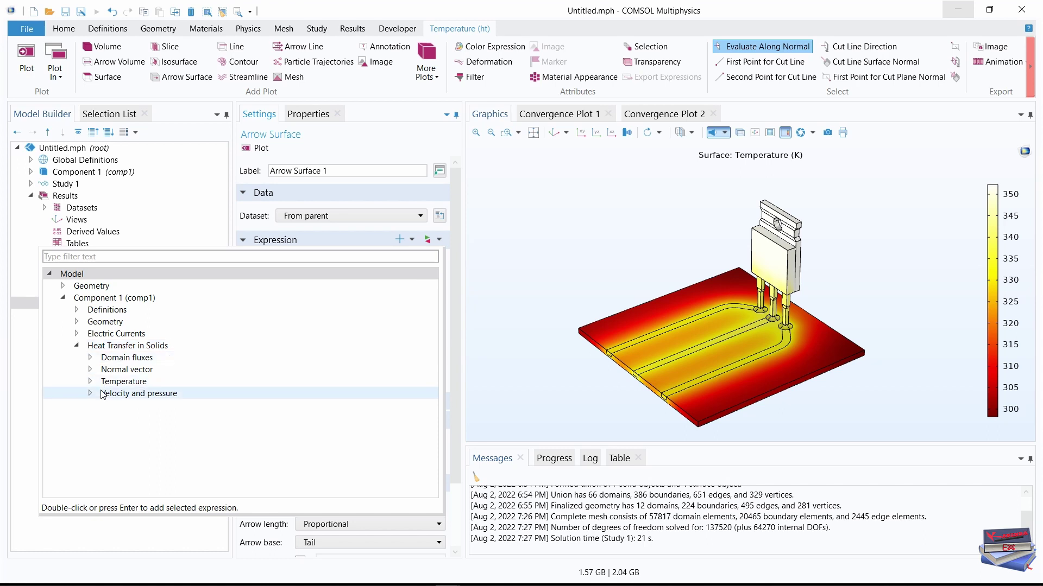
- Set the arrow surface expression in the Temperature (ht) group to the Heat Transfer in Solids total heat flux, ht.tfluxx to ht.tfluxz
{"action": "left_click", "coordinate": [90, 358]}
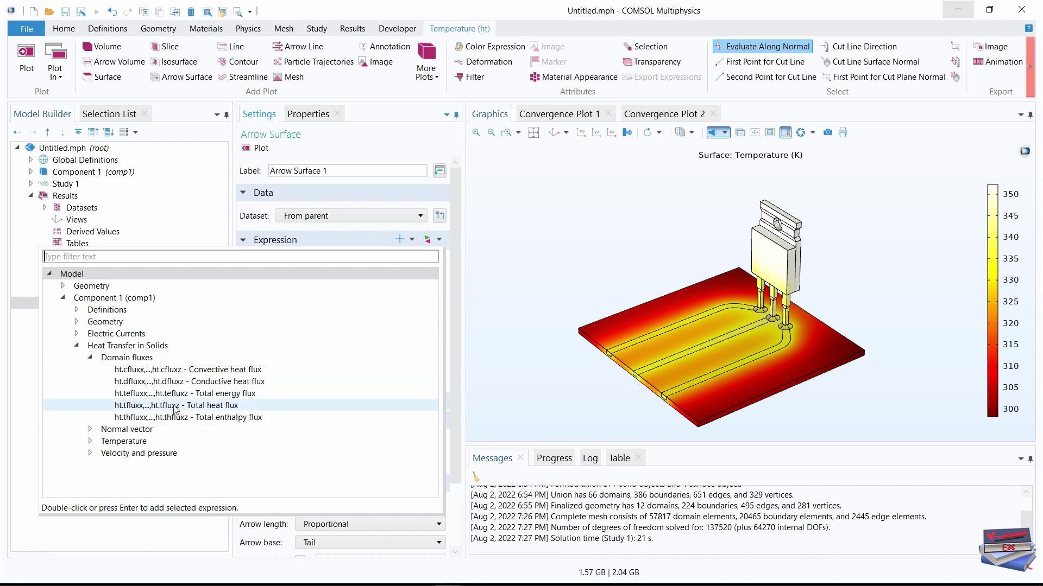
{"action": "left_click", "coordinate": [220, 405]}
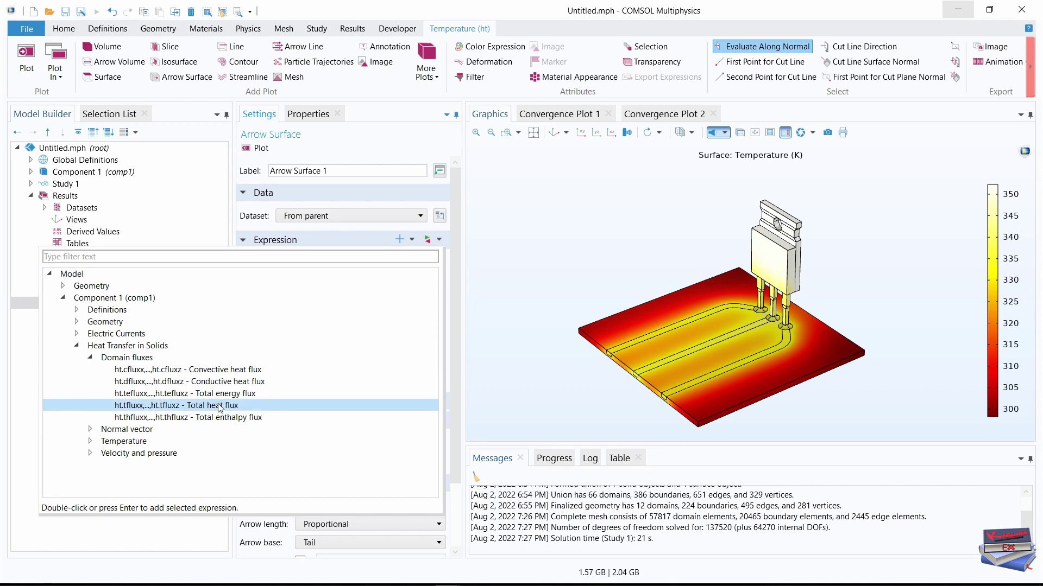
{"action": "double_click", "coordinate": [219, 406]}
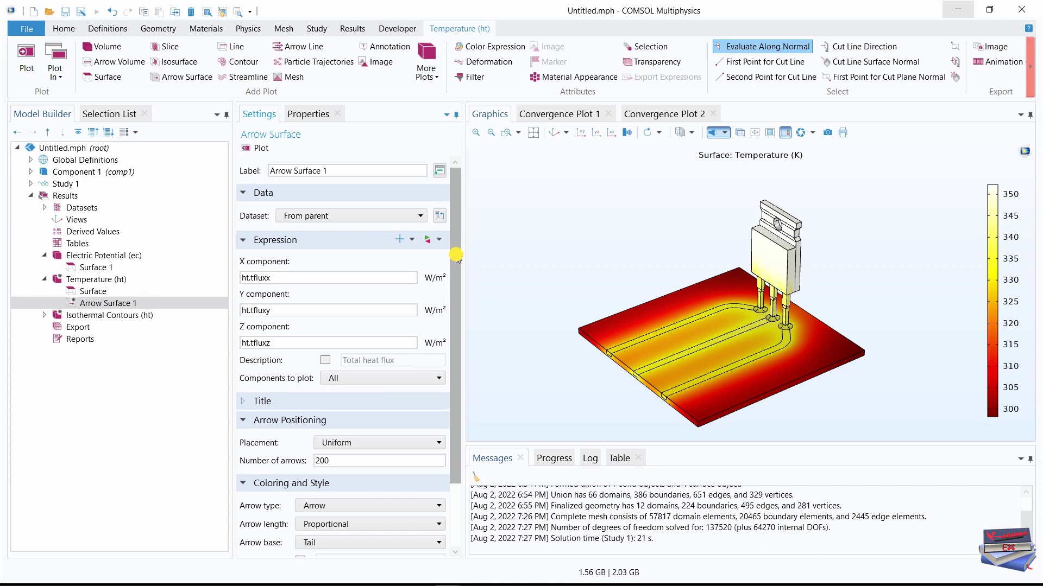
- Set the number of arrows in the heat flux arrow surface to 5000
{"action": "left_click_drag", "start_coordinate": [455, 255], "coordinate": [458, 340]}
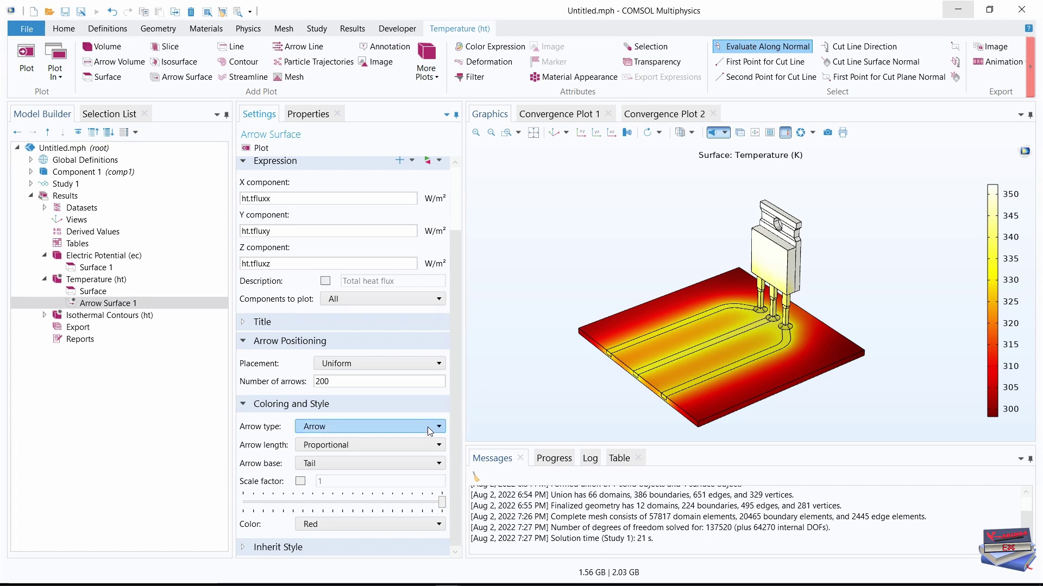
{"action": "left_click", "coordinate": [353, 381]}
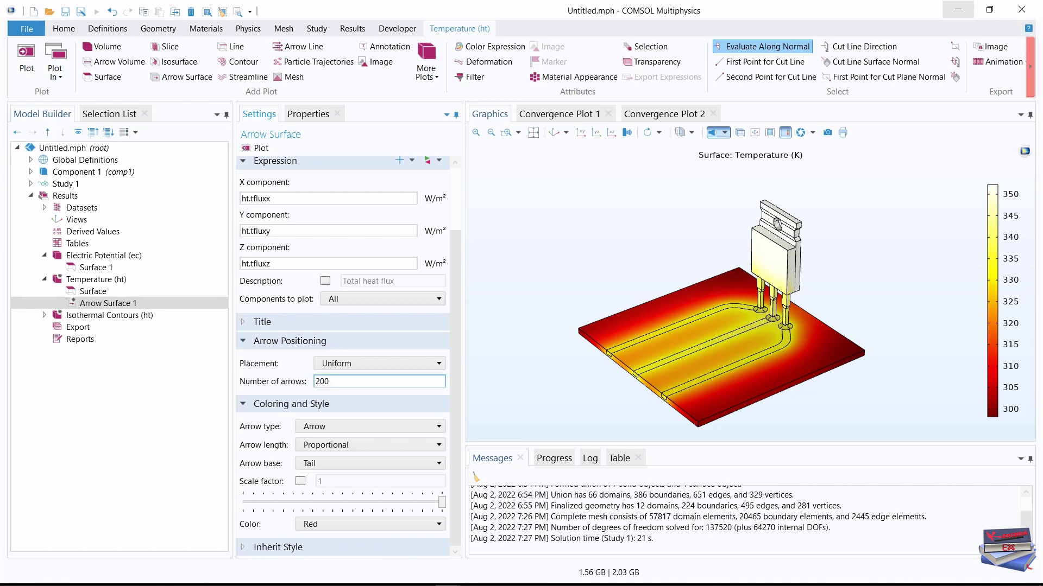
{"action": "double_click", "coordinate": [319, 381]}
{"action": "key", "text": "BackSpace"}
{"action": "type", "text": "5000"}
{"action": "left_click", "coordinate": [191, 449]}
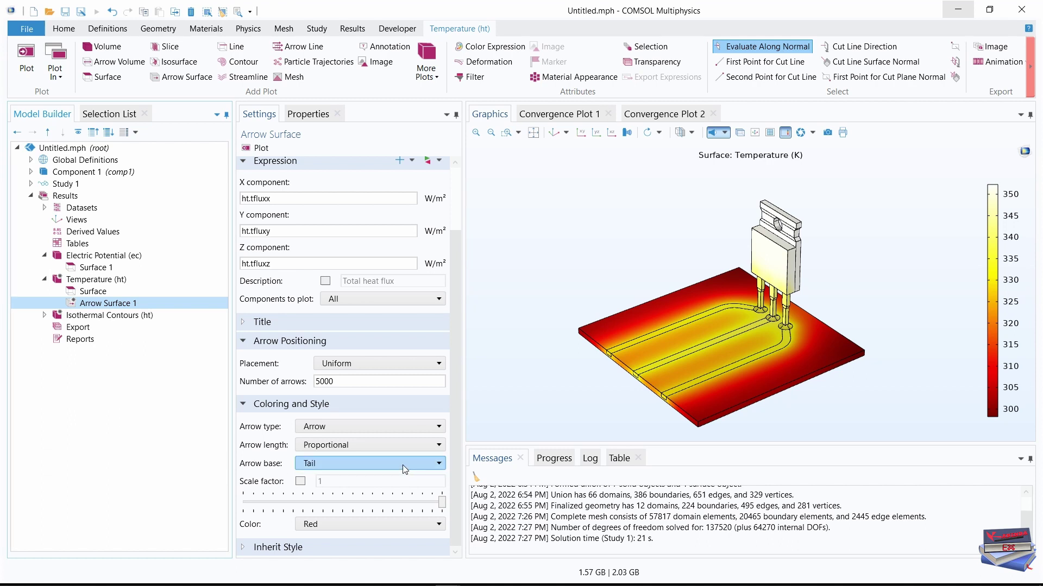
- Color the heat flux arrows black, plot the arrow surface and inspect it closely along the copper routes
{"action": "left_click", "coordinate": [361, 524]}
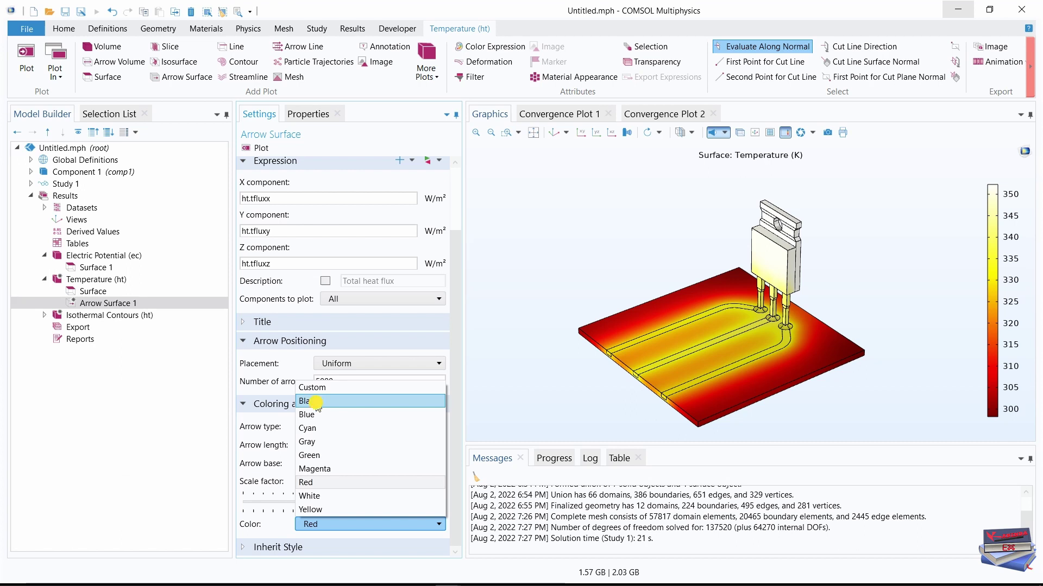
{"action": "left_click", "coordinate": [314, 401]}
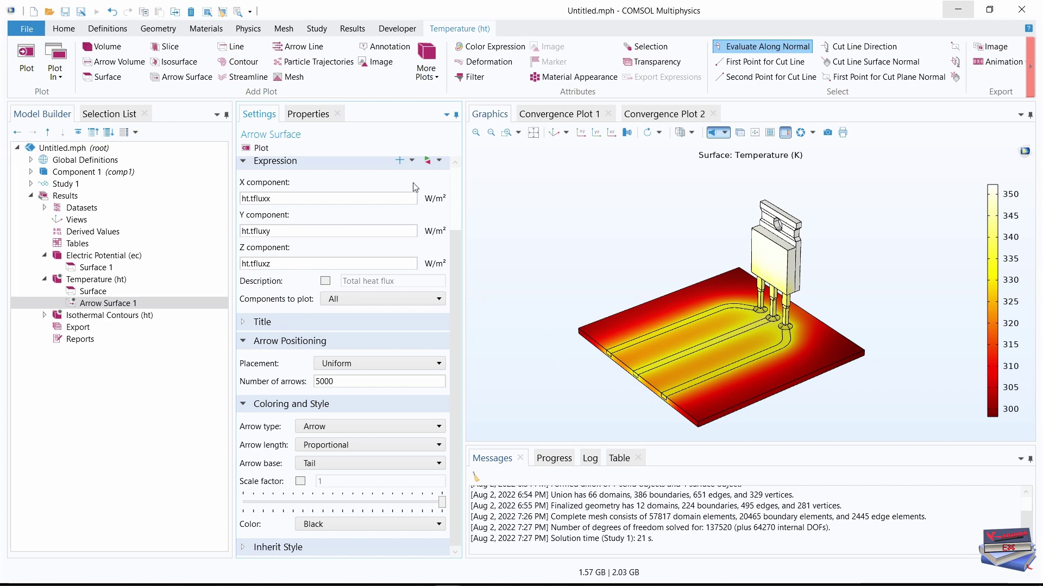
{"action": "left_click", "coordinate": [263, 149]}
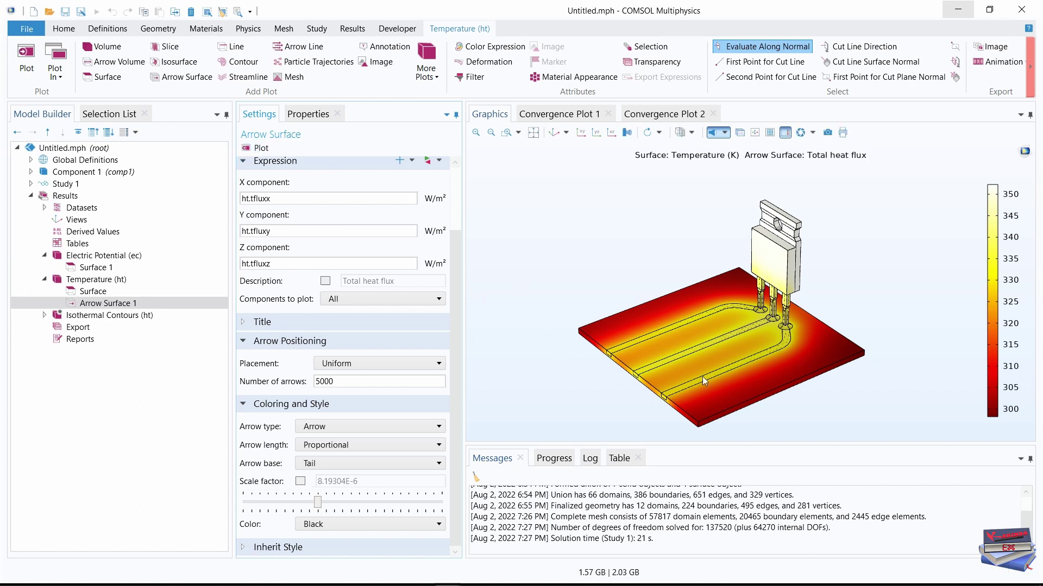
{"action": "scroll", "coordinate": [701, 296], "scroll_direction": "up", "scroll_amount": 5}
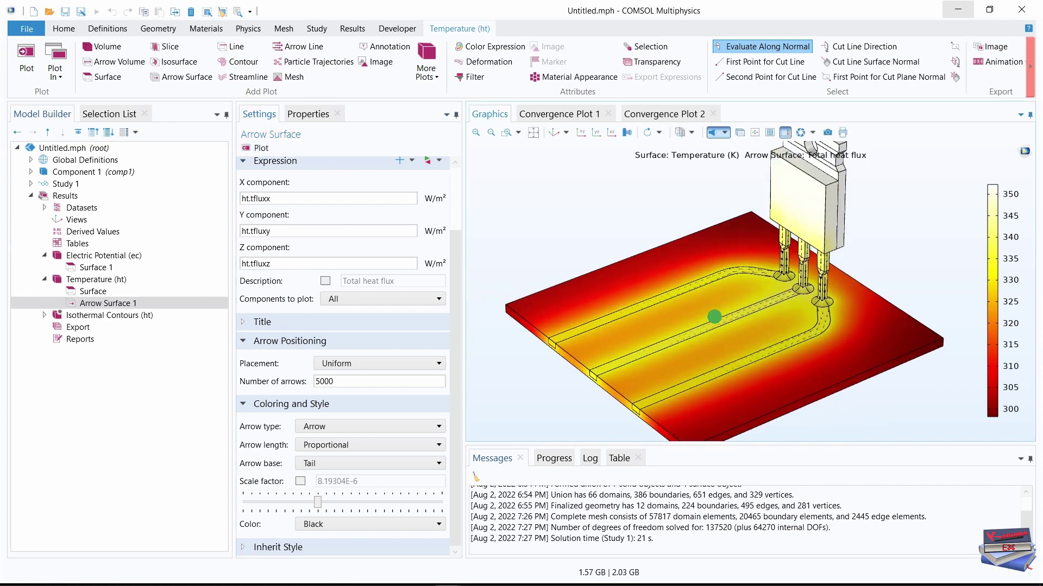
{"action": "scroll", "coordinate": [700, 296], "scroll_direction": "up", "scroll_amount": 3}
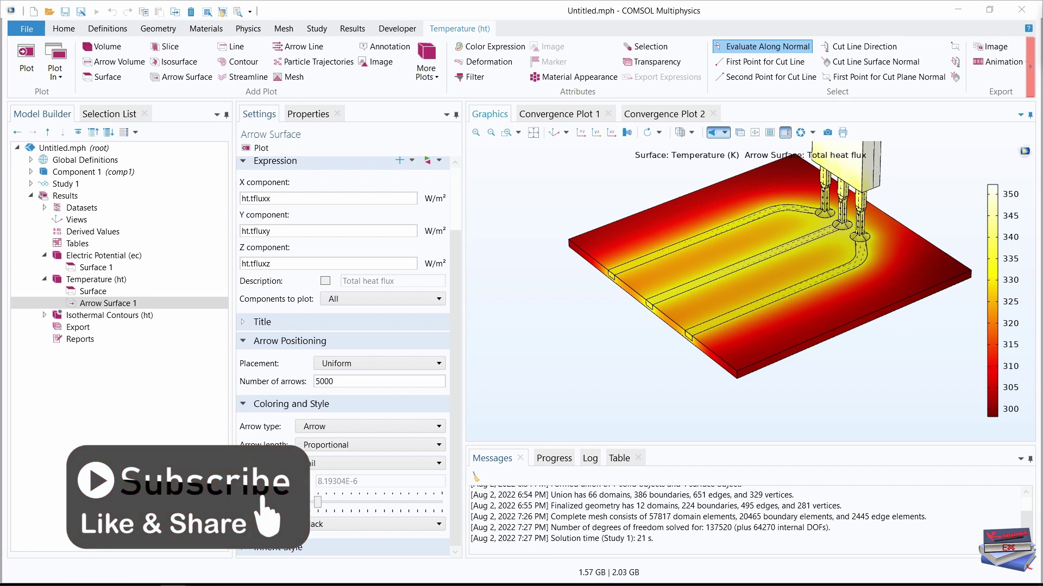
- Add a 1D plot group and label it Temperature along Copper Routes
{"action": "left_click", "coordinate": [64, 29]}
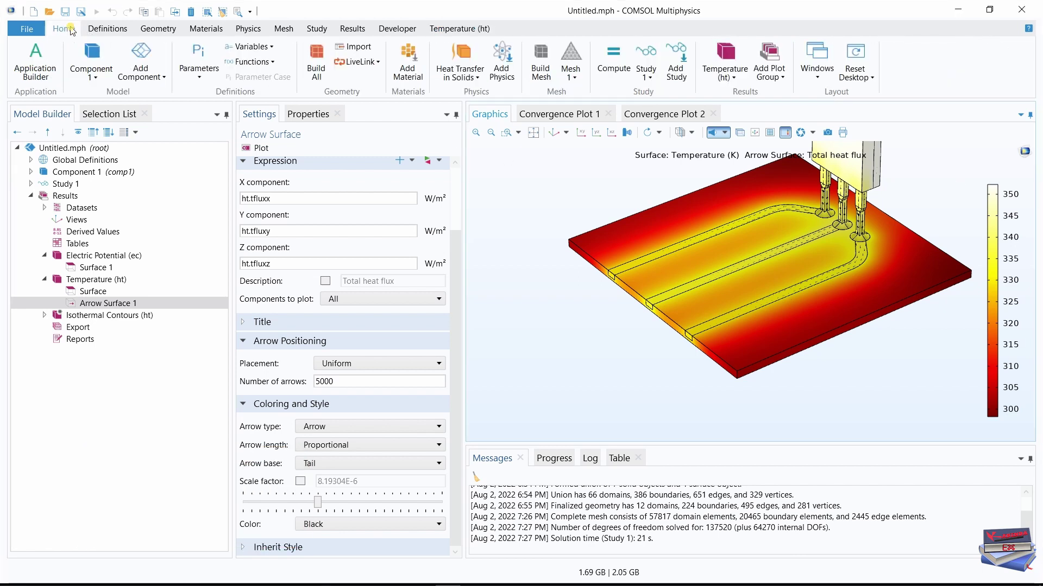
{"action": "left_click", "coordinate": [781, 77]}
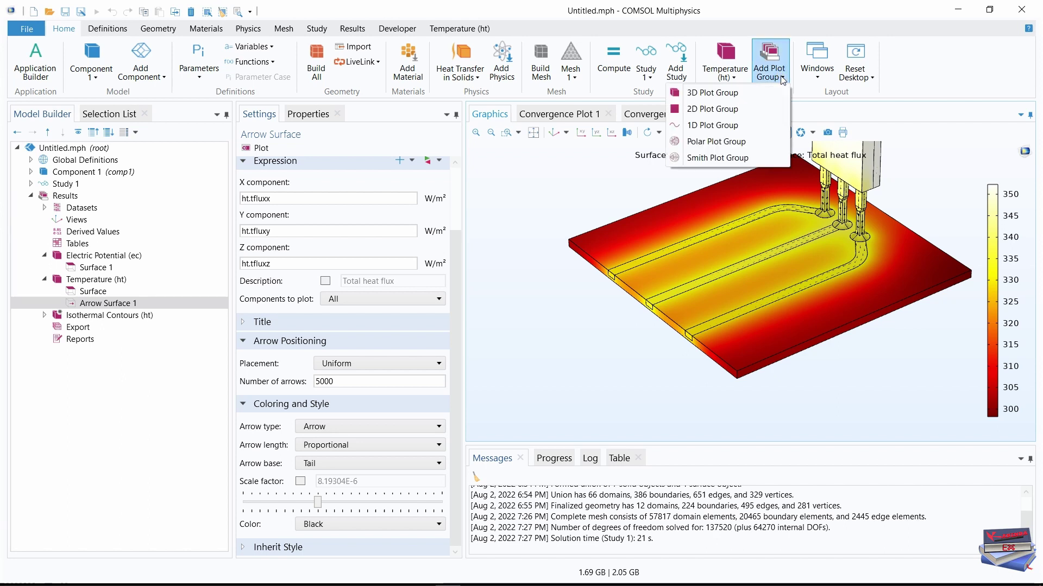
{"action": "left_click", "coordinate": [726, 126]}
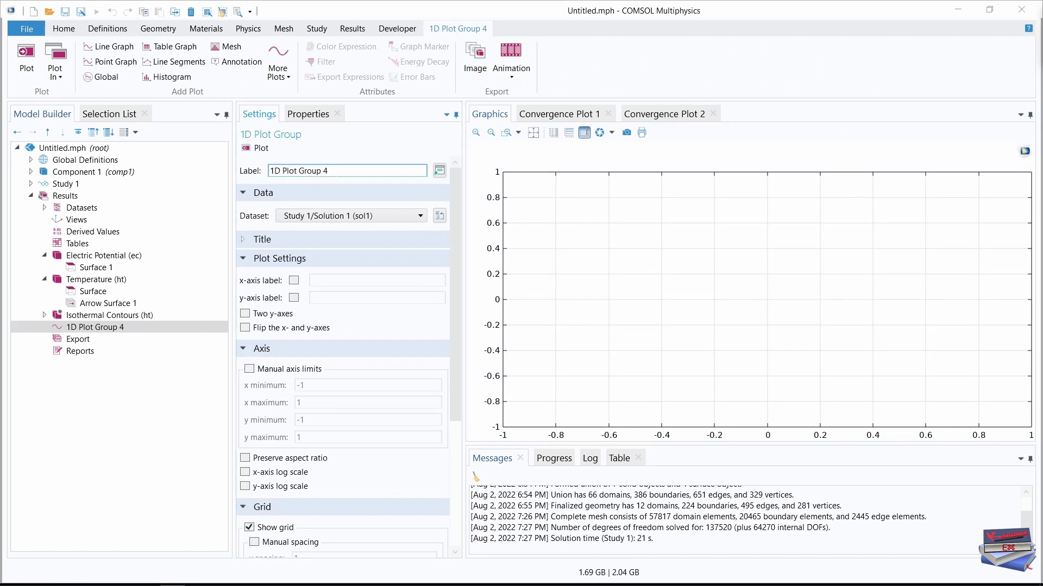
{"action": "left_click", "coordinate": [245, 171]}
{"action": "type", "text": "Temperature along Copper Routes"}
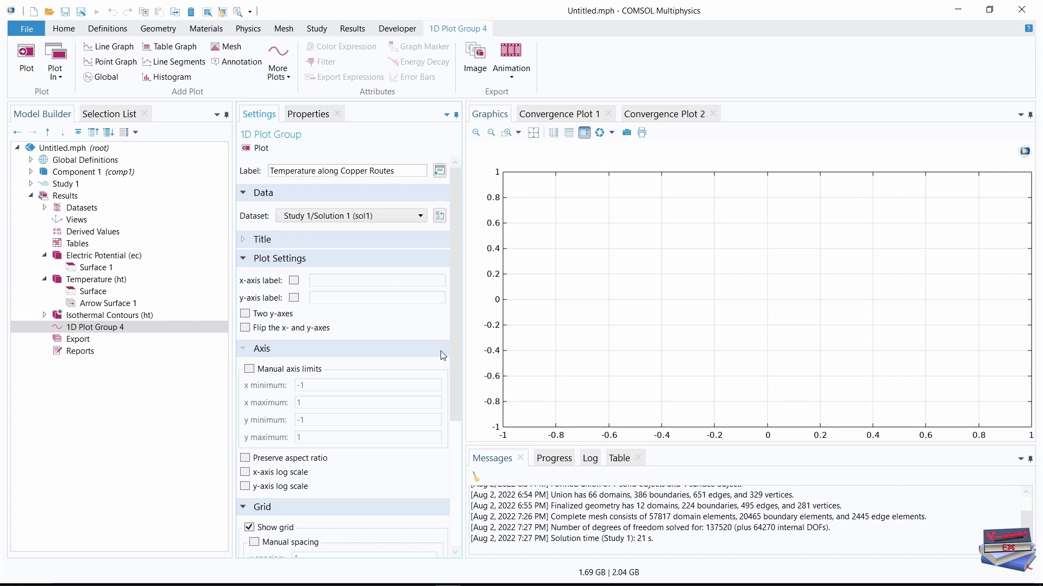
{"action": "key", "text": "Return"}
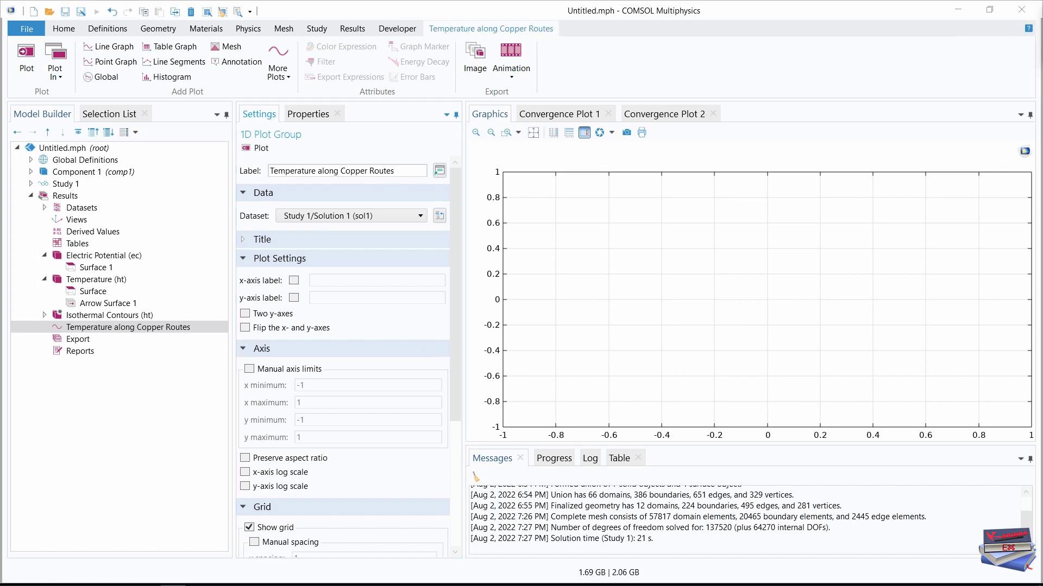
- Set the legend position of the Temperature along Copper Routes plot group to Lower right
{"action": "left_click_drag", "start_coordinate": [455, 313], "coordinate": [478, 494]}
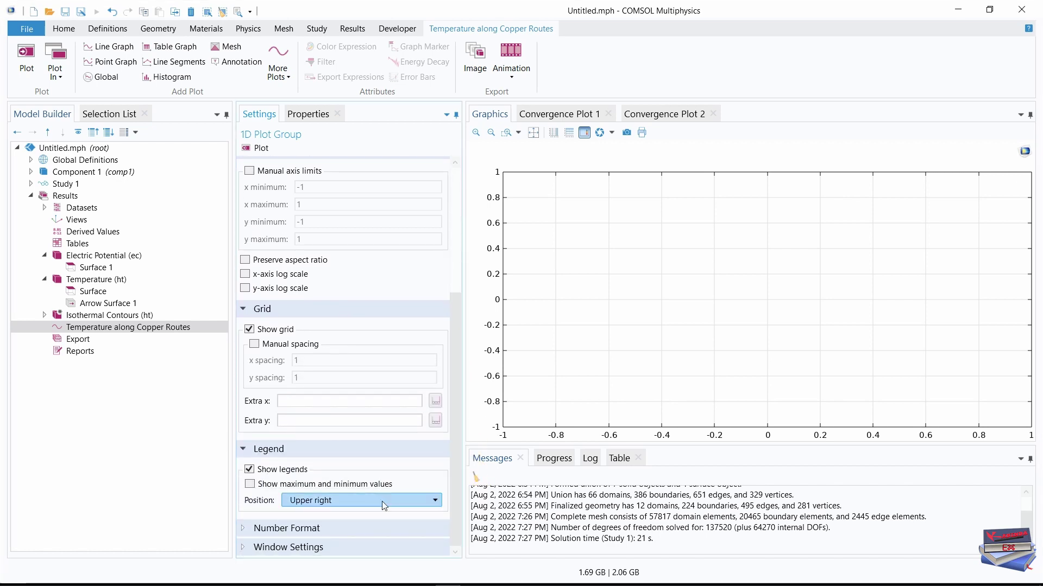
{"action": "left_click", "coordinate": [414, 498]}
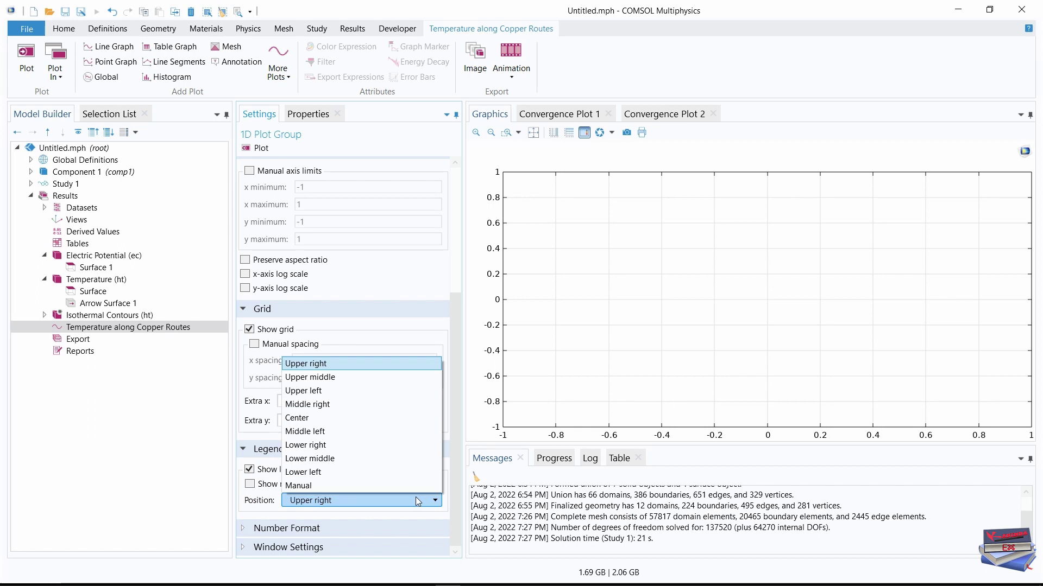
{"action": "left_click", "coordinate": [341, 446]}
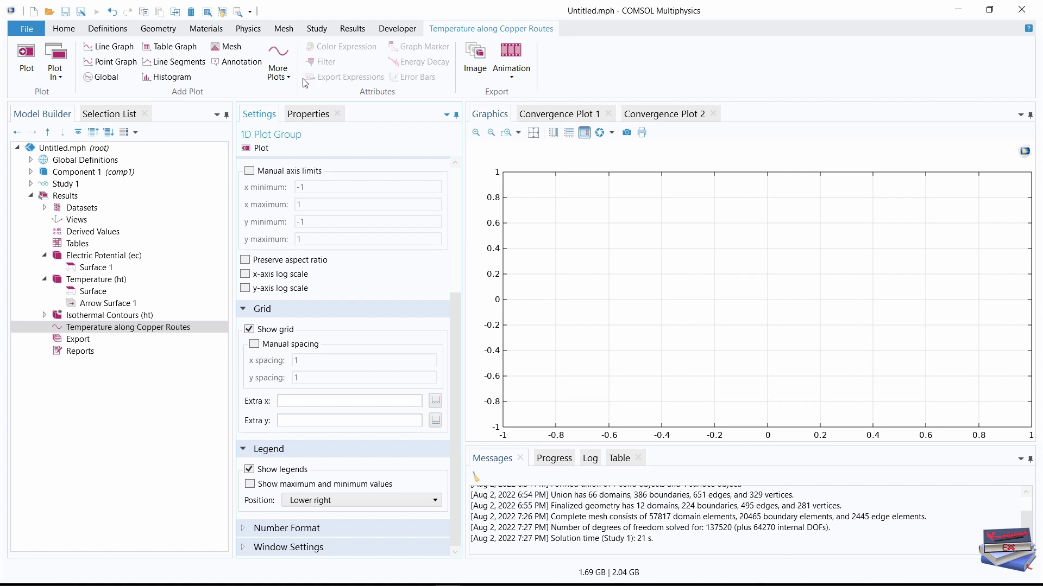
- Add a line graph to the Temperature along Copper Routes plot group and assign edges 28, 41, 50, 59 and 65 to it
{"action": "left_click", "coordinate": [108, 47]}
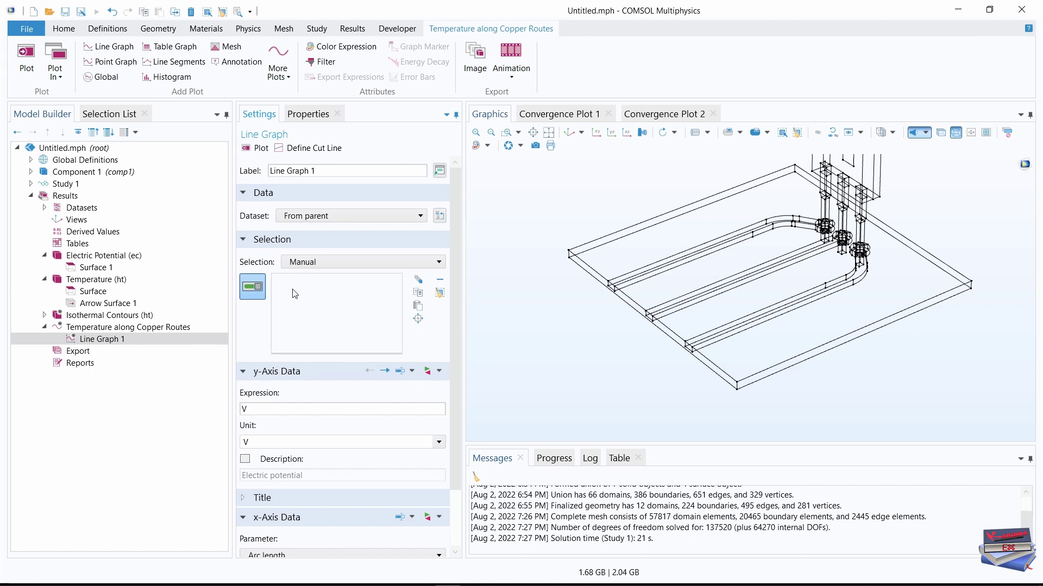
{"action": "left_click", "coordinate": [102, 123]}
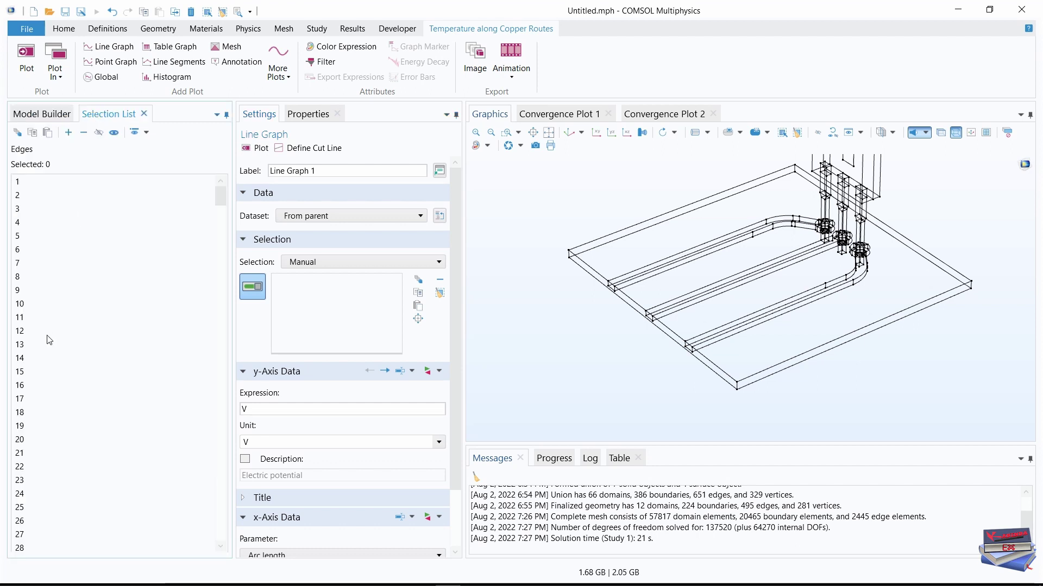
{"action": "scroll", "coordinate": [37, 478], "scroll_direction": "down", "scroll_amount": 5}
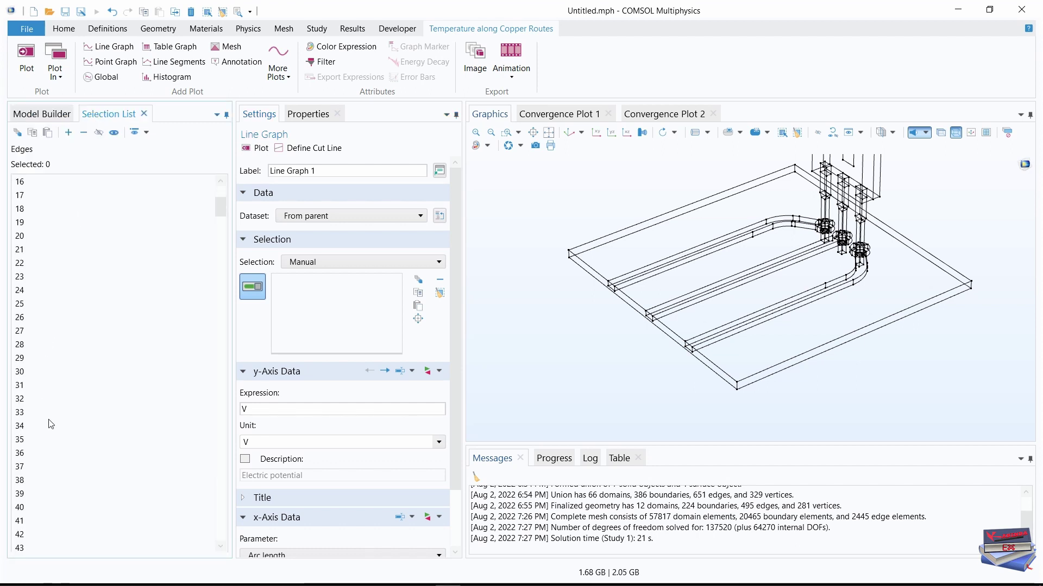
{"action": "left_click", "coordinate": [23, 345]}
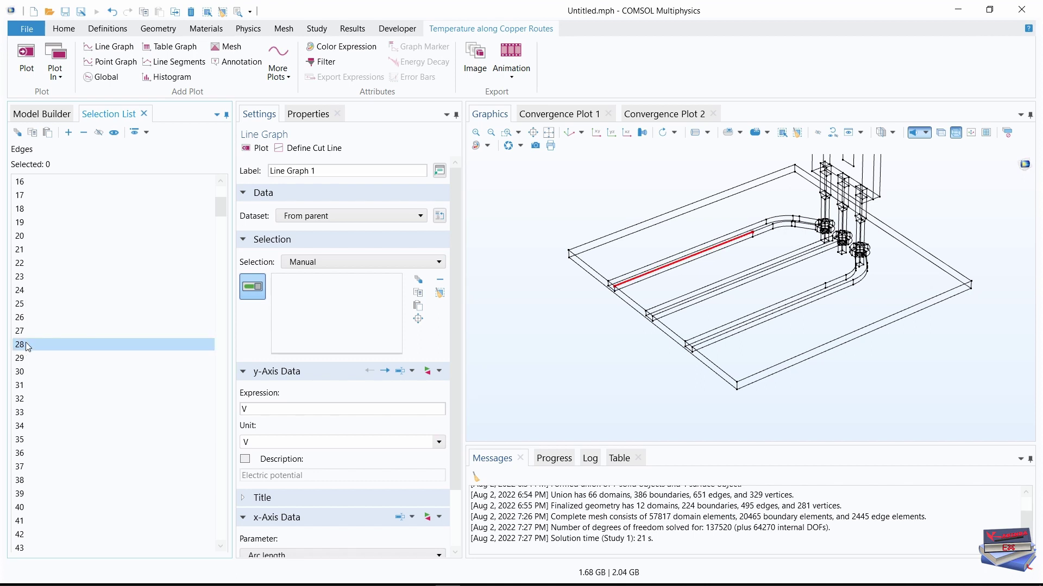
{"action": "left_click", "coordinate": [23, 522], "text": "ctrl"}
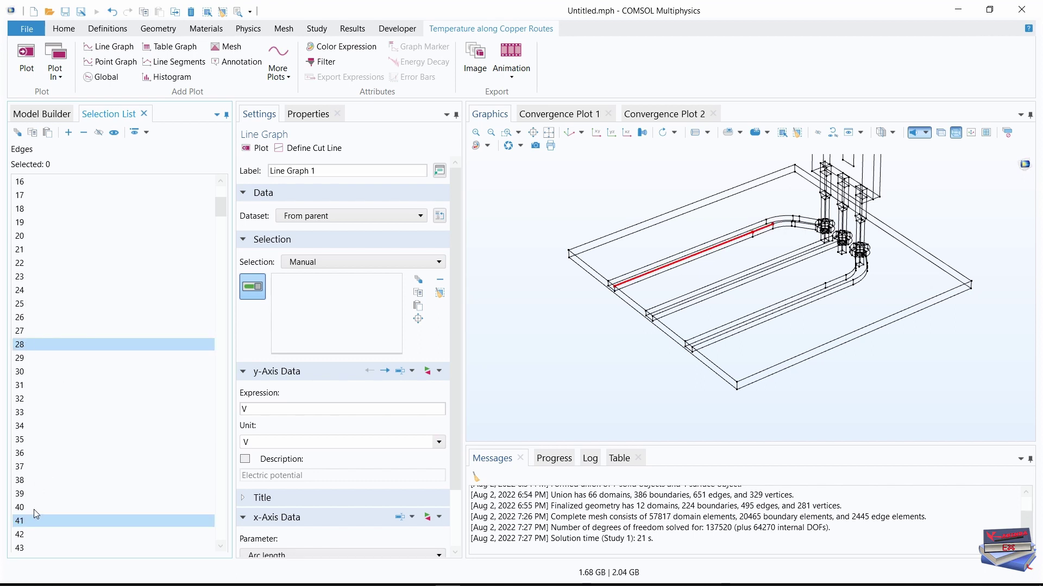
{"action": "scroll", "coordinate": [69, 425], "scroll_direction": "down", "scroll_amount": 1}
{"action": "scroll", "coordinate": [69, 422], "scroll_direction": "down", "scroll_amount": 4}
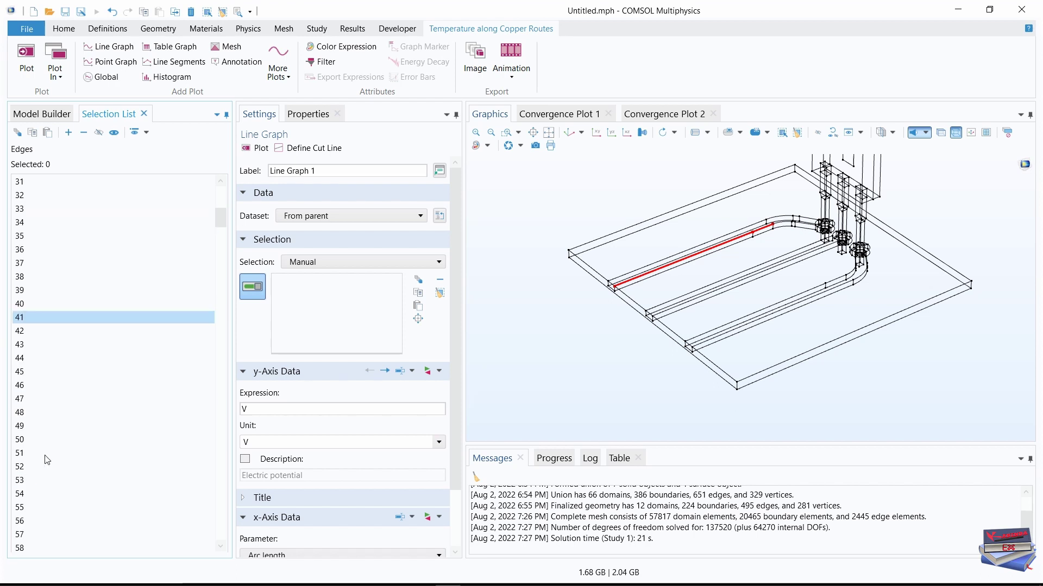
{"action": "left_click", "coordinate": [31, 439], "text": "ctrl"}
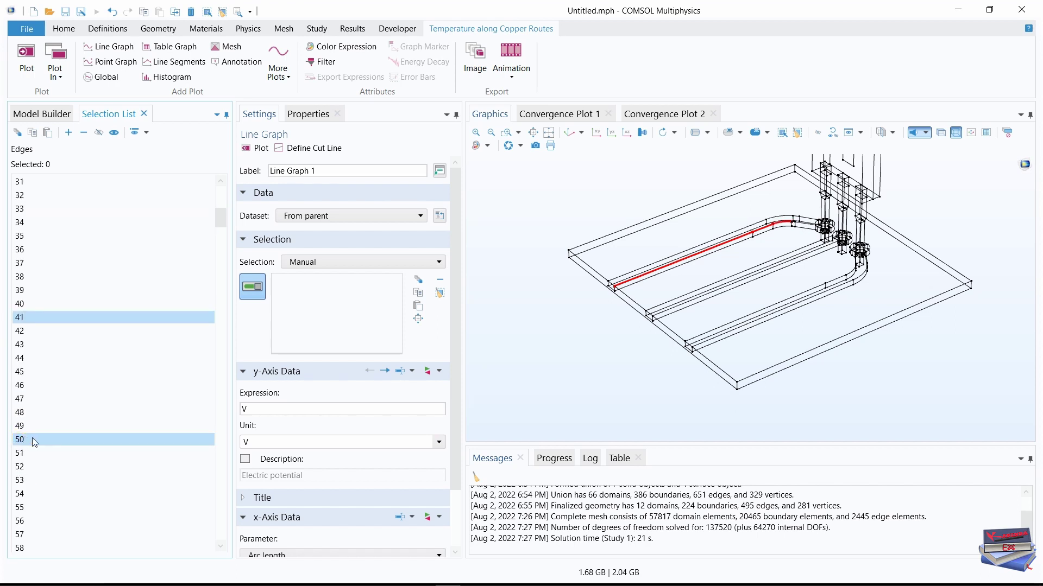
{"action": "scroll", "coordinate": [31, 438], "scroll_direction": "down", "scroll_amount": 6}
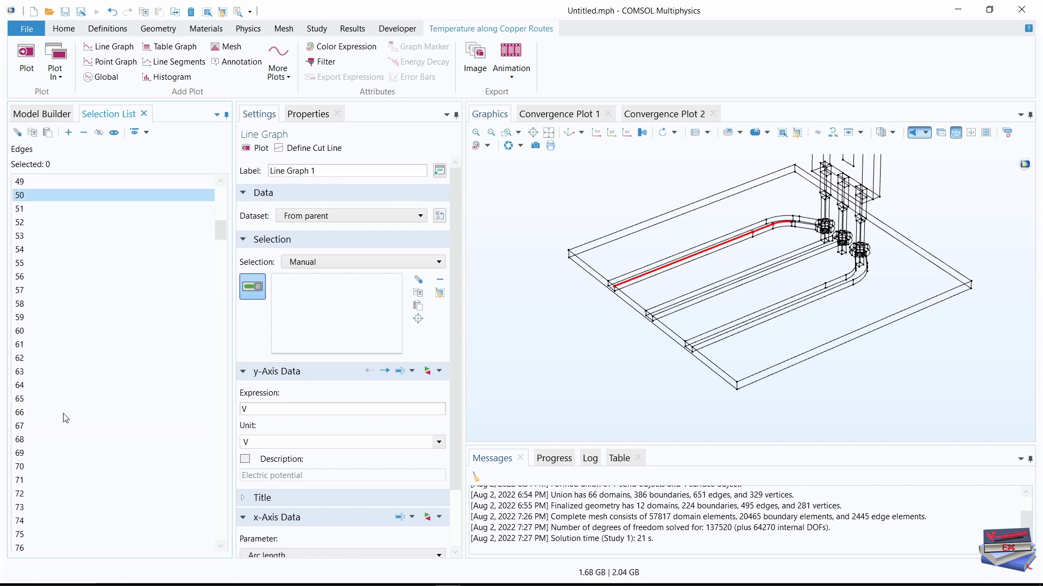
{"action": "left_click", "coordinate": [21, 318], "text": "ctrl"}
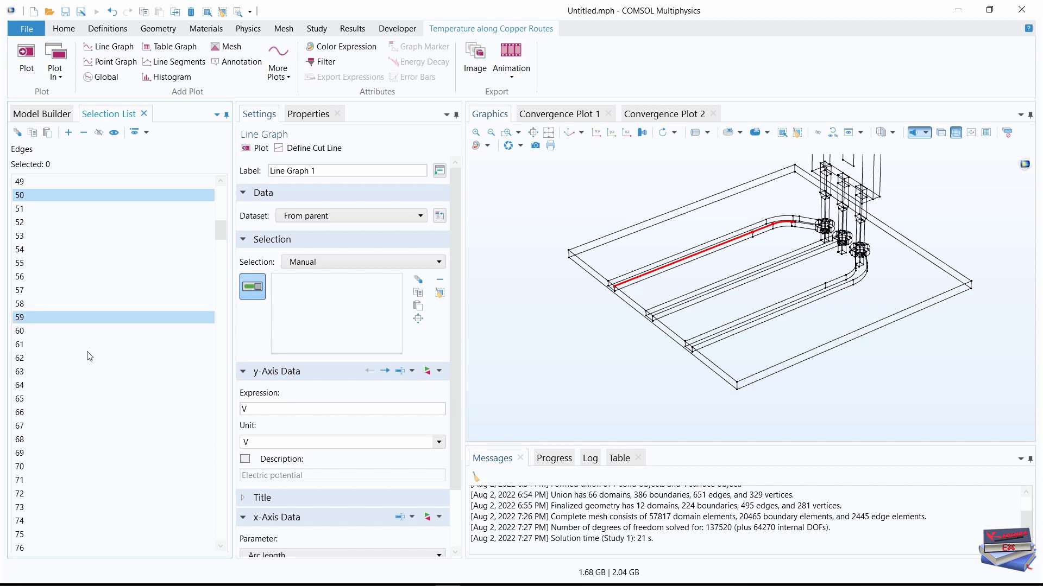
{"action": "left_click", "coordinate": [21, 402], "text": "ctrl"}
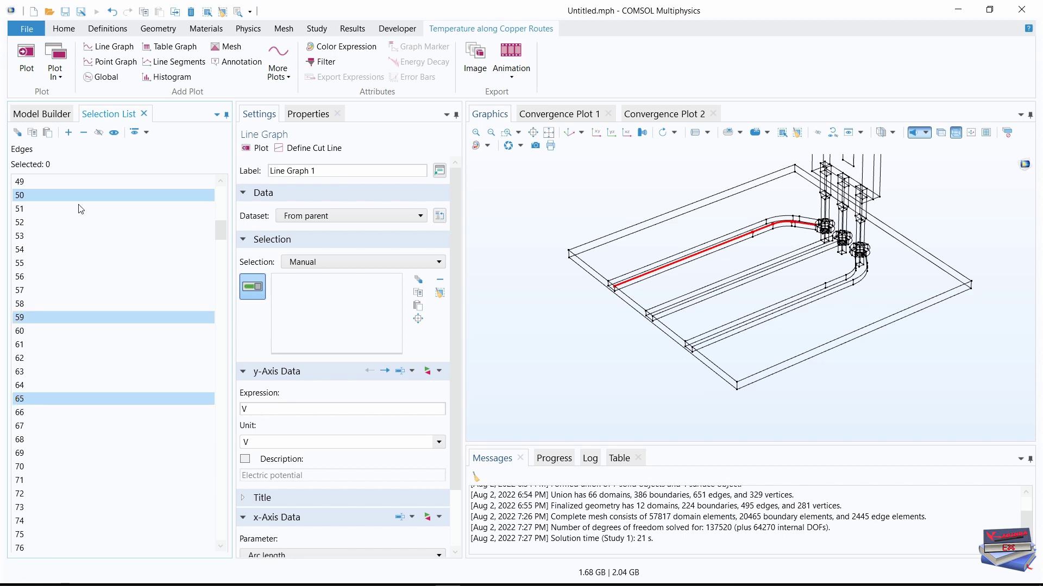
{"action": "left_click", "coordinate": [69, 132]}
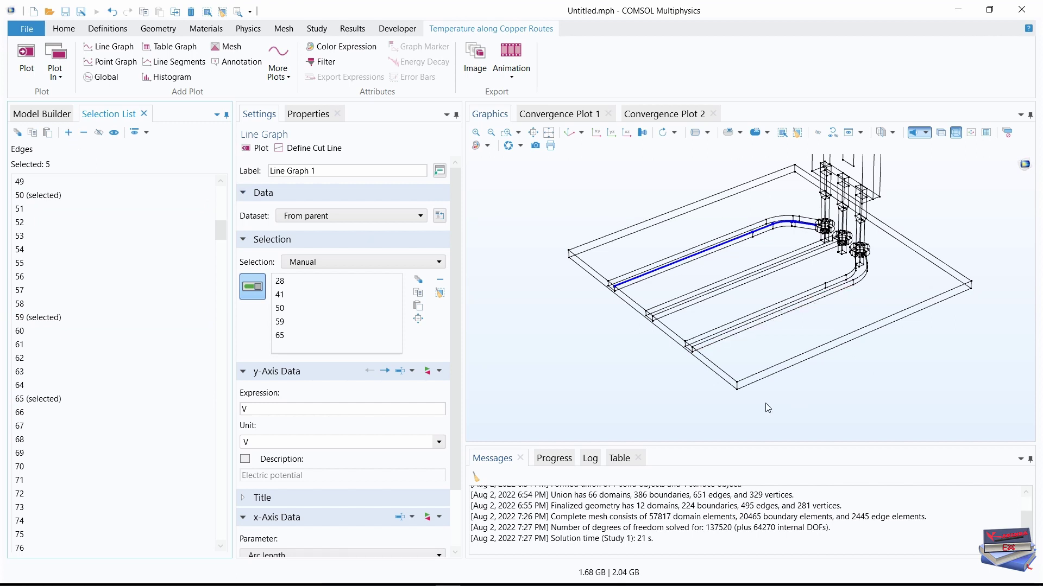
- Set the line graph's y-axis expression to the Heat Transfer in Solids temperature variable T
{"action": "left_click", "coordinate": [434, 370]}
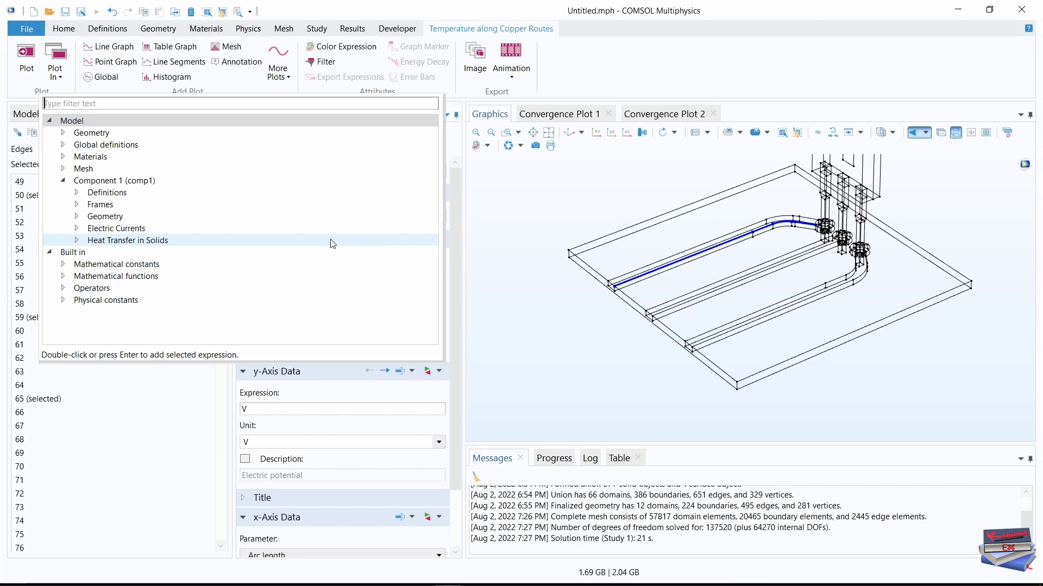
{"action": "left_click", "coordinate": [78, 244]}
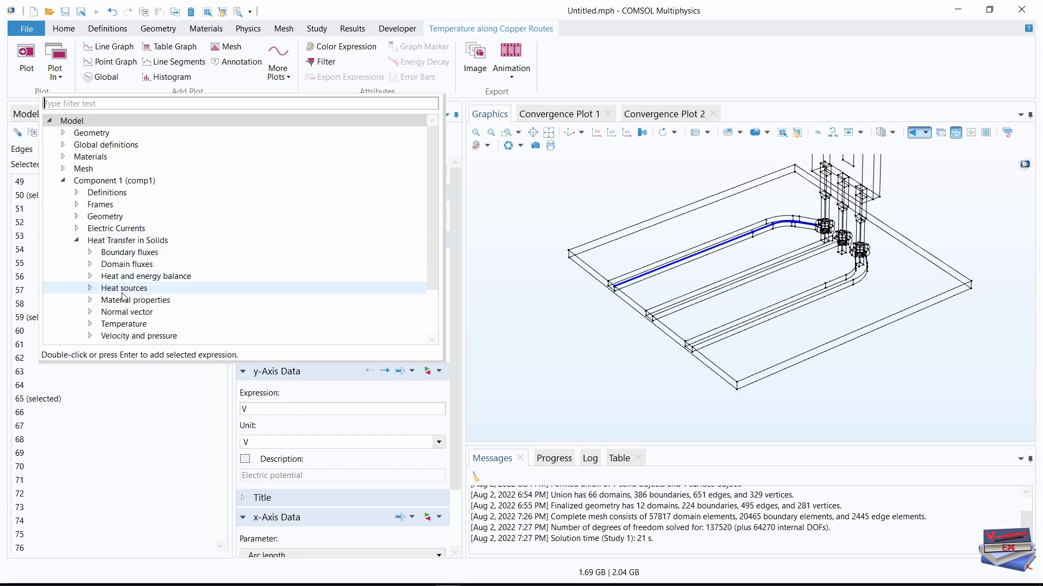
{"action": "left_click", "coordinate": [90, 324]}
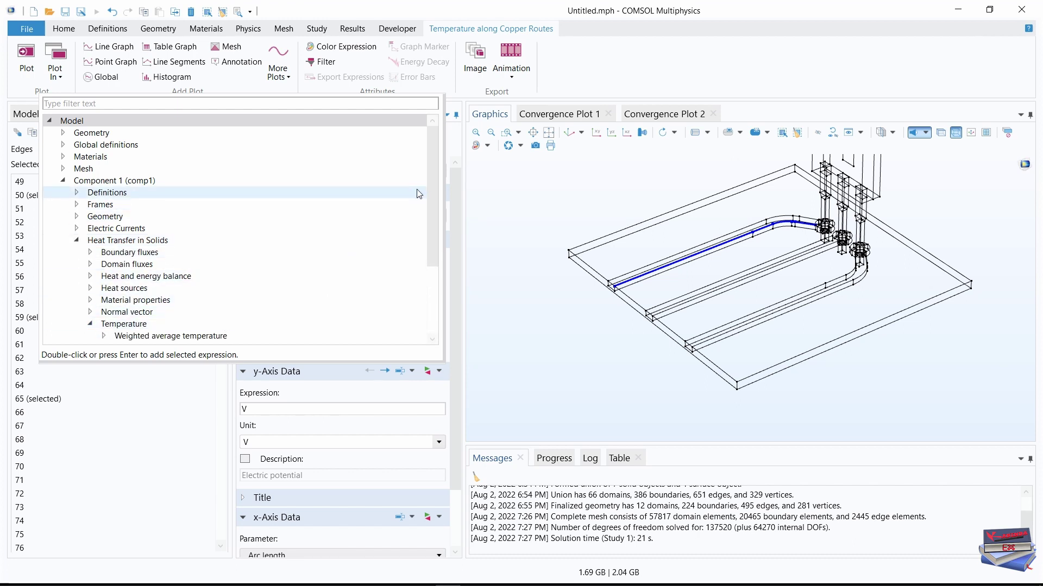
{"action": "left_click_drag", "start_coordinate": [435, 177], "coordinate": [431, 229]}
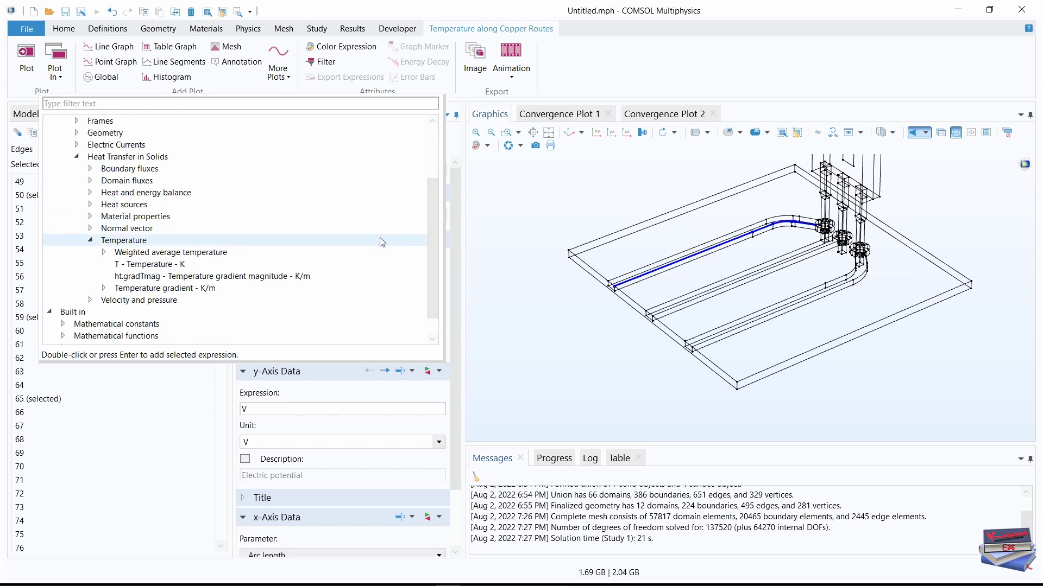
{"action": "left_click", "coordinate": [169, 265]}
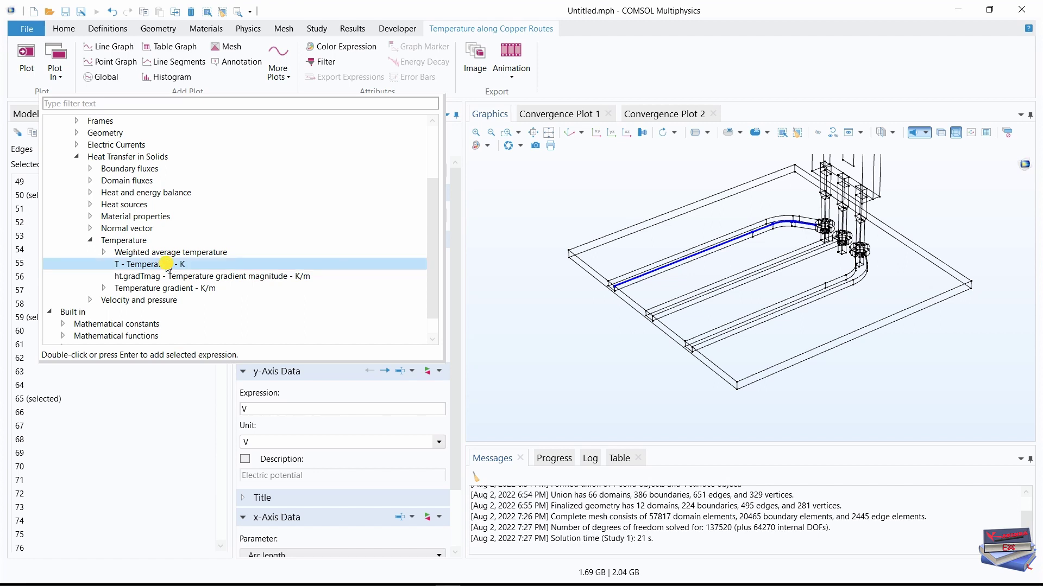
{"action": "double_click", "coordinate": [167, 265]}
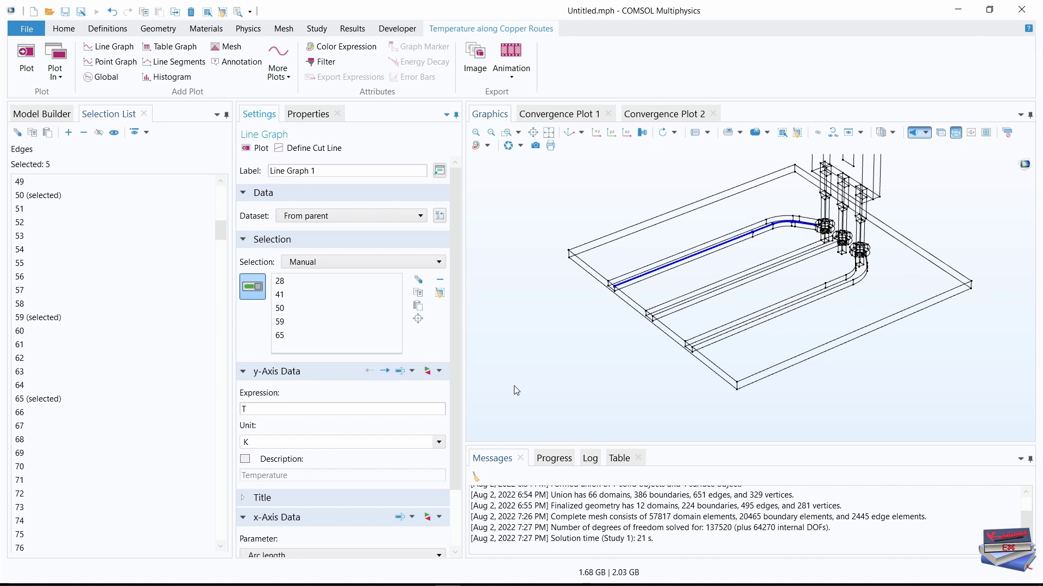
- Show a manual legend named Base for the line graph and plot it
{"action": "left_click_drag", "start_coordinate": [457, 283], "coordinate": [455, 377]}
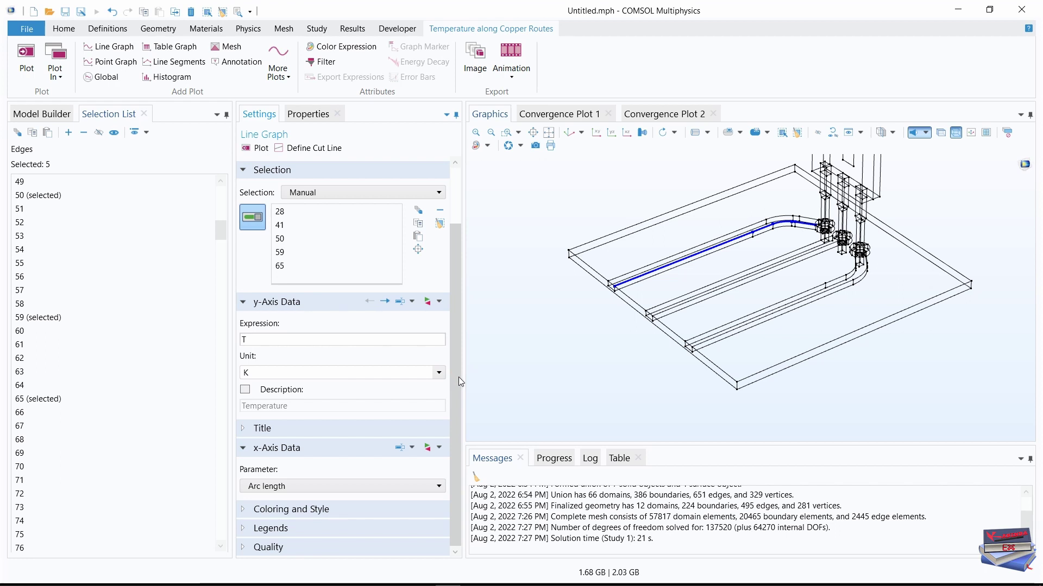
{"action": "left_click", "coordinate": [244, 535]}
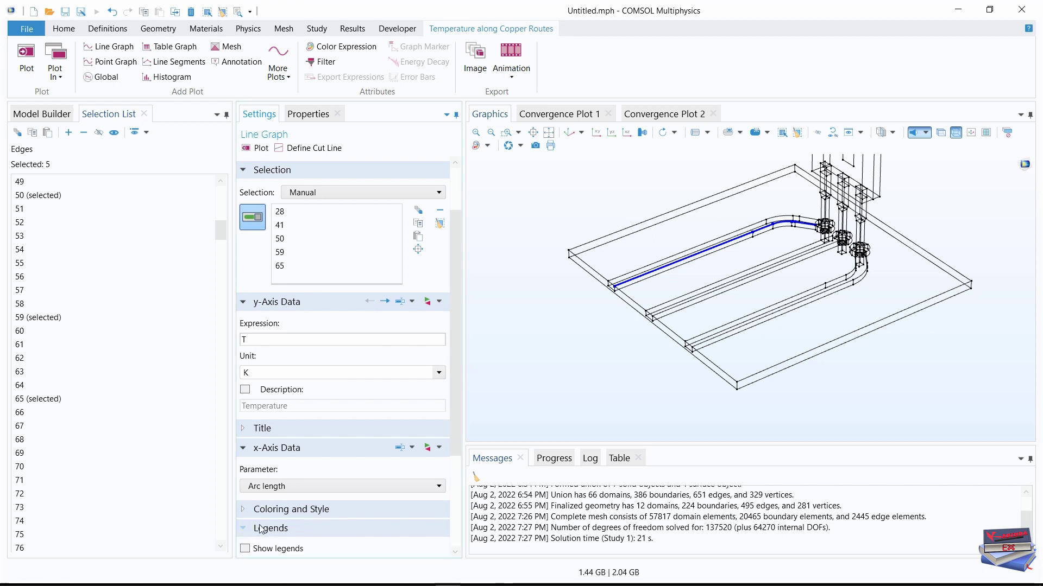
{"action": "left_click_drag", "start_coordinate": [457, 311], "coordinate": [454, 456]}
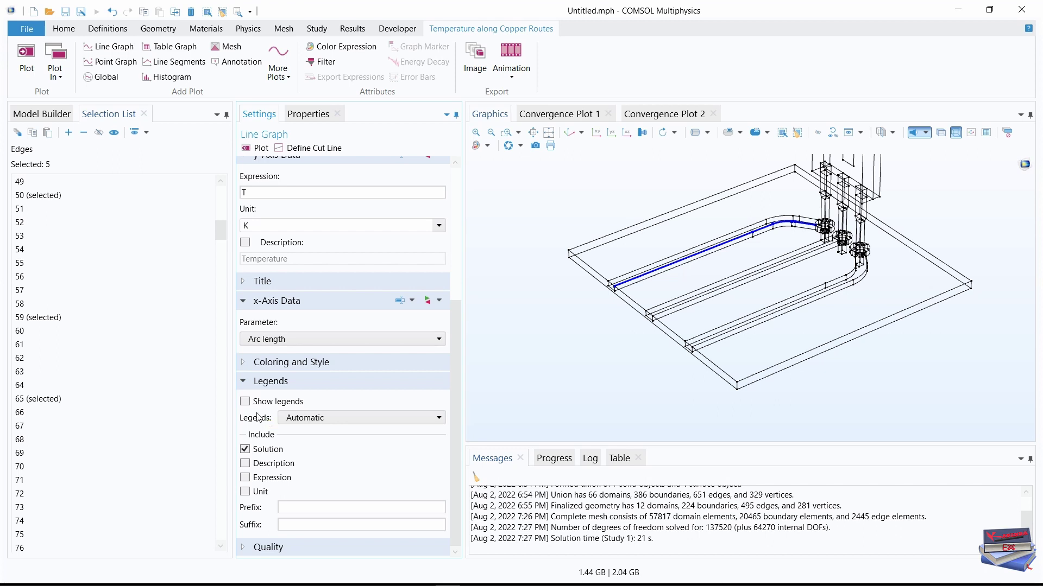
{"action": "left_click", "coordinate": [245, 401]}
{"action": "left_click", "coordinate": [404, 418]}
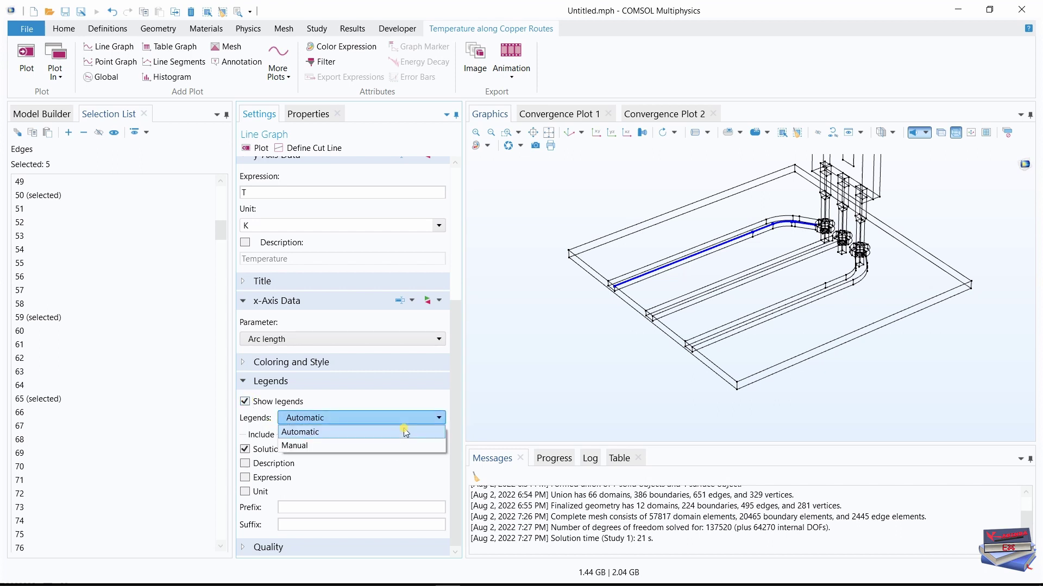
{"action": "left_click", "coordinate": [314, 445]}
{"action": "left_click", "coordinate": [298, 462]}
{"action": "left_click", "coordinate": [298, 459]}
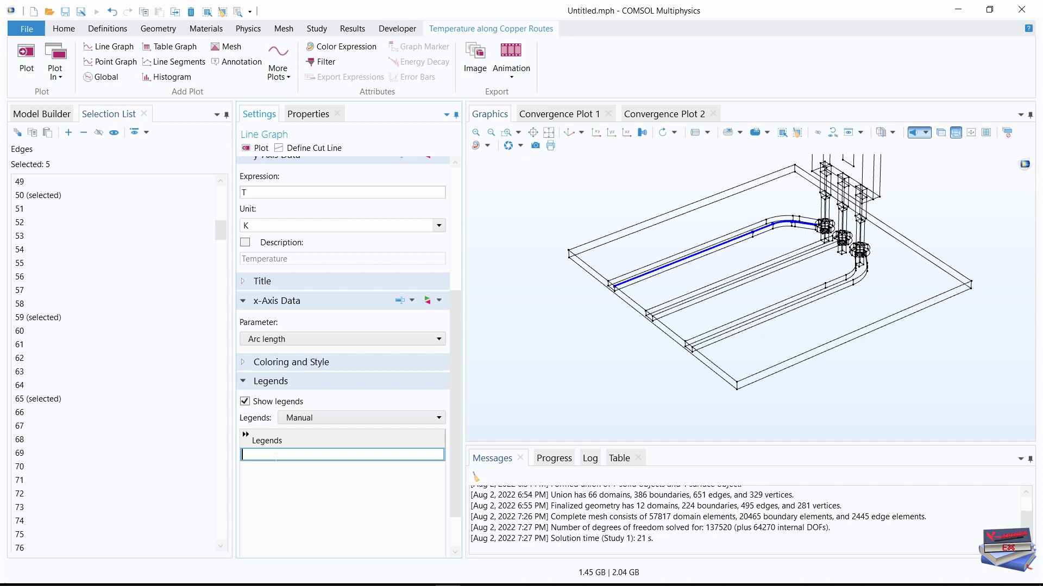
{"action": "key", "text": "Caps_Lock"}
{"action": "type", "text": "B"}
{"action": "key", "text": "Caps_Lock"}
{"action": "left_click", "coordinate": [256, 148]}
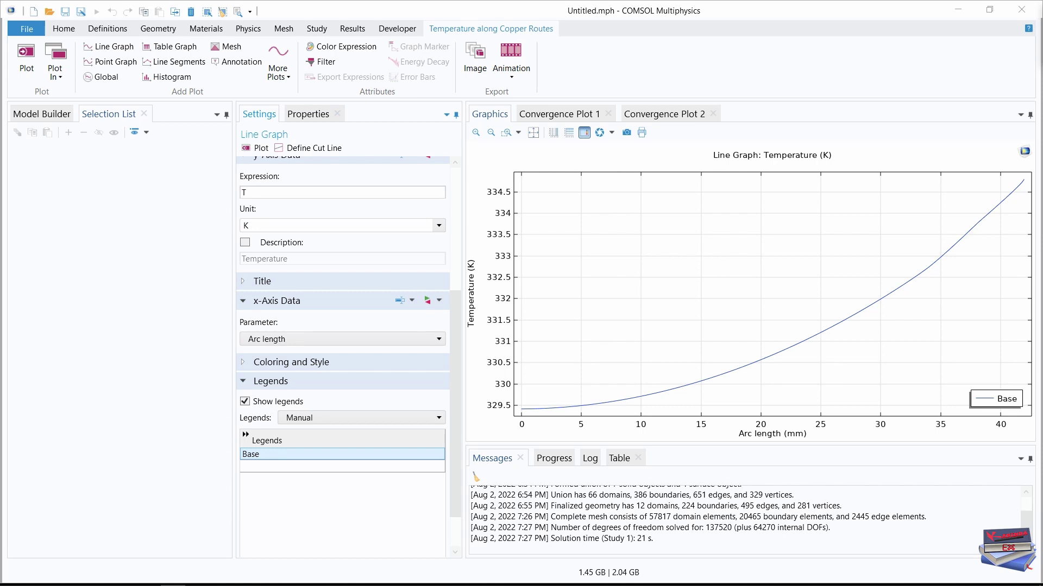
- Duplicate the Base line graph and clear the edge selection of the copy
{"action": "left_click", "coordinate": [37, 117]}
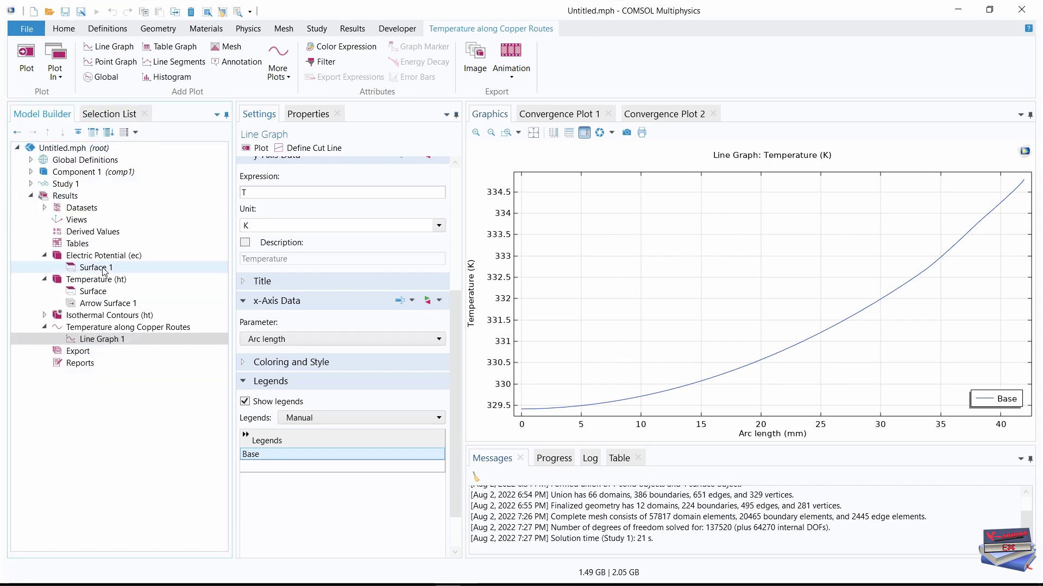
{"action": "right_click", "coordinate": [95, 341]}
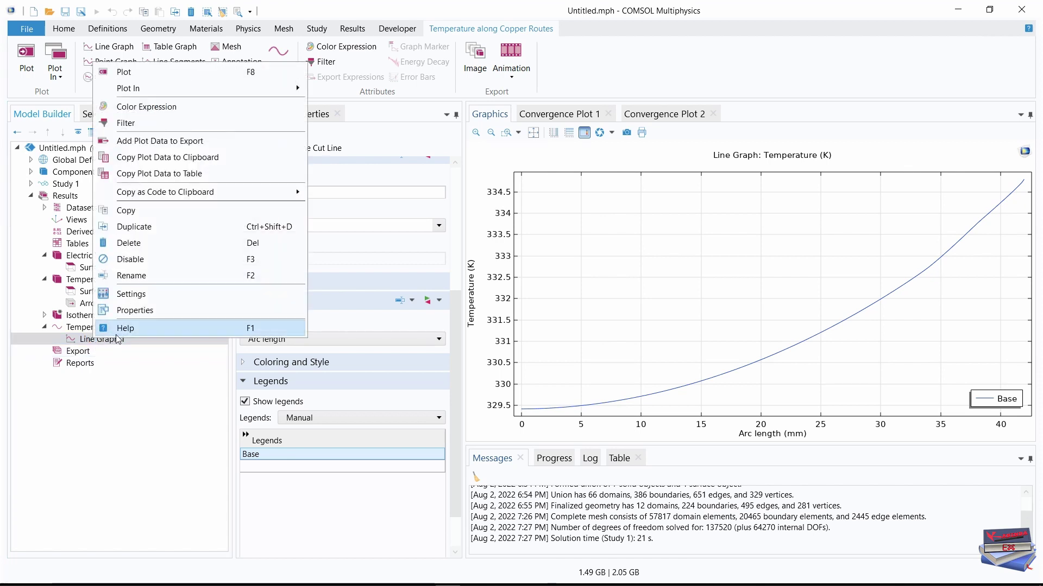
{"action": "left_click", "coordinate": [140, 228]}
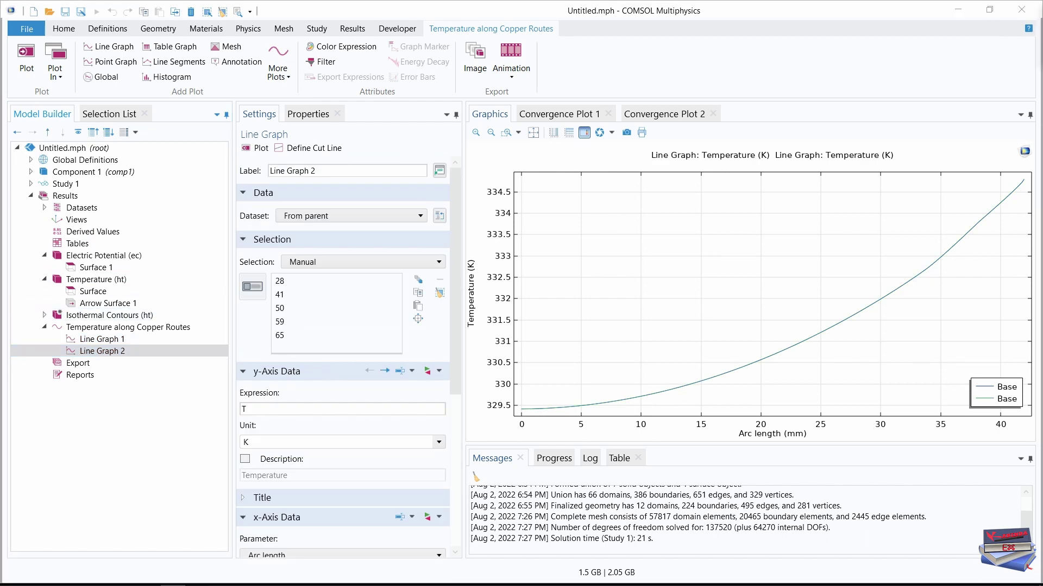
{"action": "left_click", "coordinate": [252, 286]}
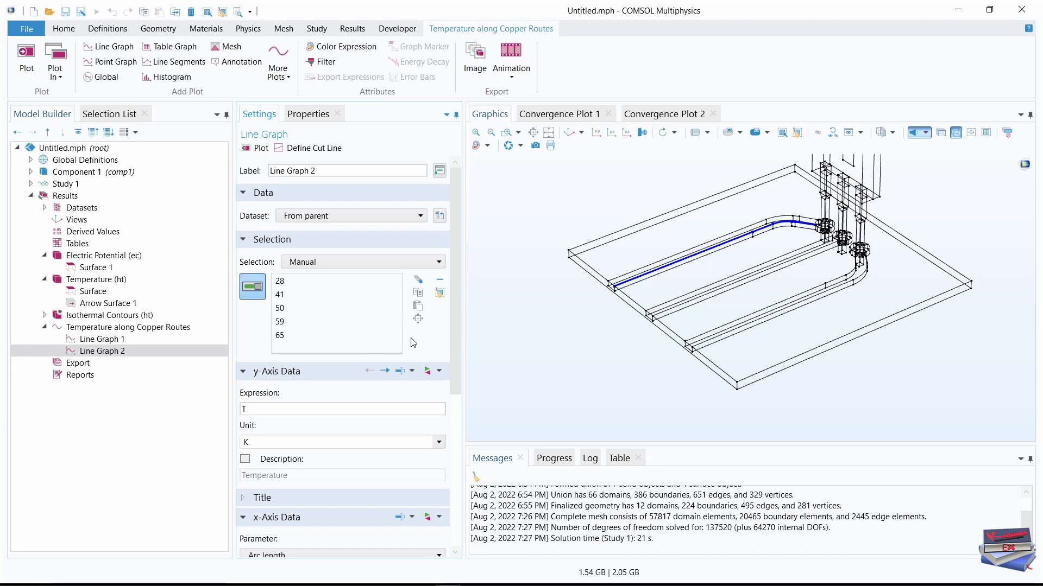
{"action": "left_click", "coordinate": [440, 293]}
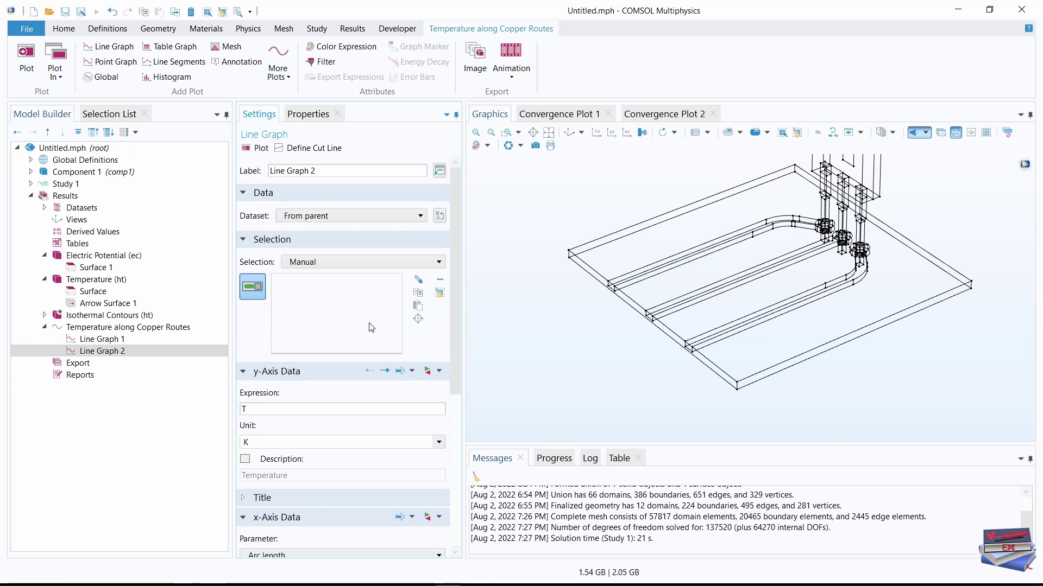
- Assign edges 14, 38, 47, 56 and 62 to the duplicated line graph
{"action": "left_click", "coordinate": [108, 113]}
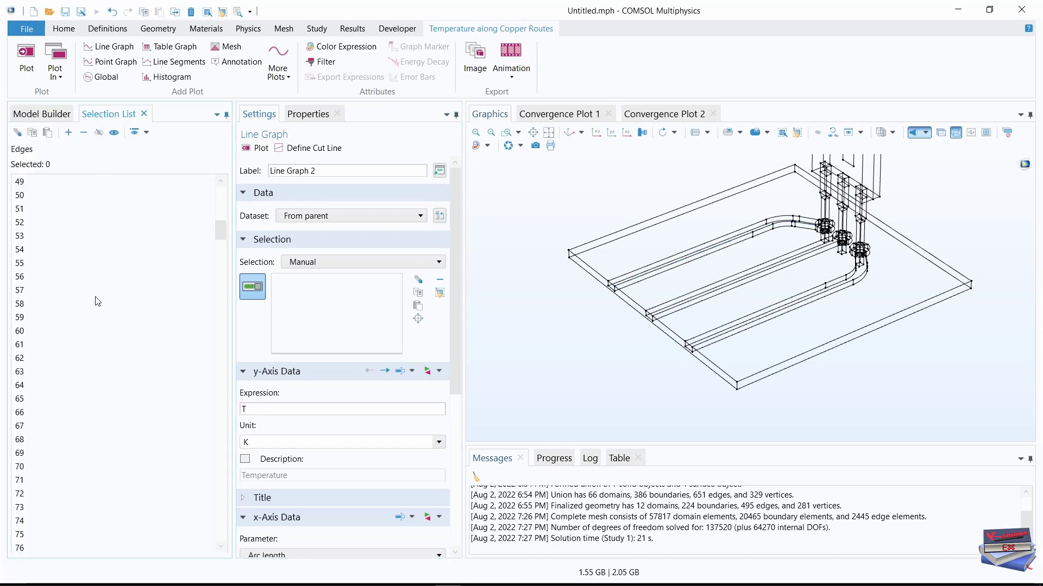
{"action": "scroll", "coordinate": [57, 323], "scroll_direction": "up", "scroll_amount": 16}
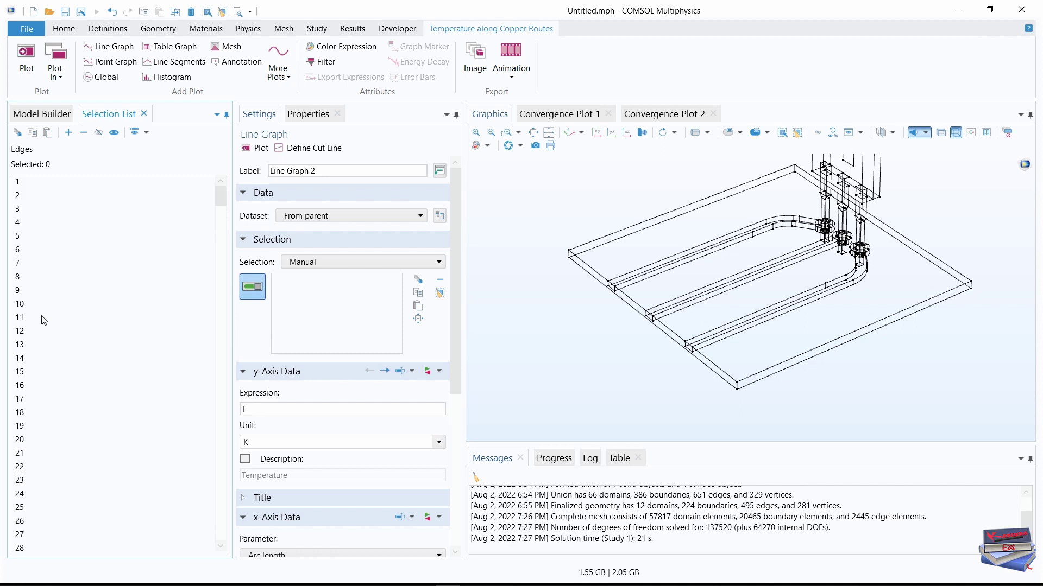
{"action": "left_click", "coordinate": [19, 359]}
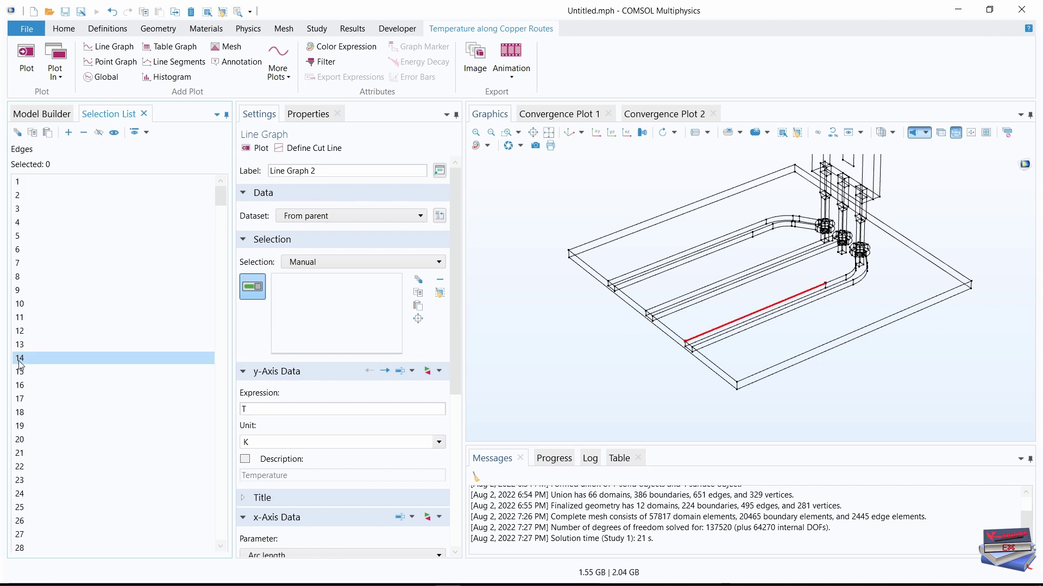
{"action": "scroll", "coordinate": [20, 363], "scroll_direction": "down", "scroll_amount": 2}
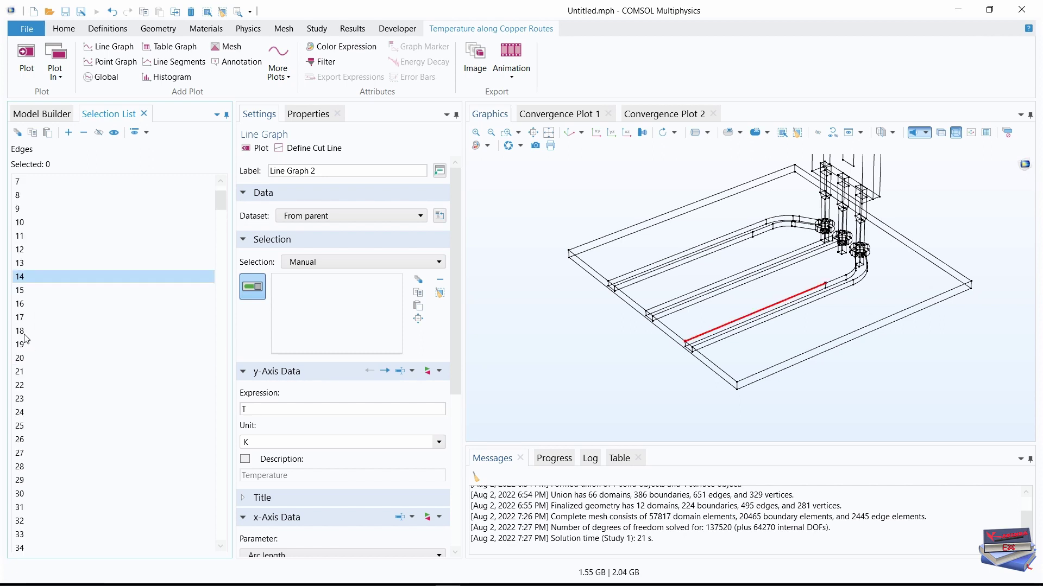
{"action": "scroll", "coordinate": [43, 461], "scroll_direction": "down", "scroll_amount": 3}
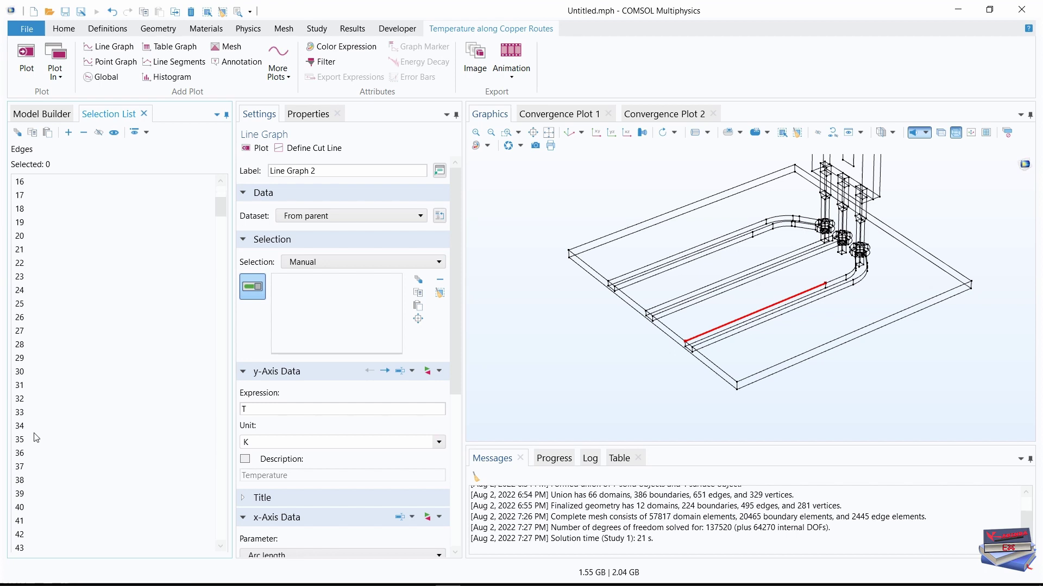
{"action": "left_click", "coordinate": [20, 482]}
{"action": "scroll", "coordinate": [71, 416], "scroll_direction": "down", "scroll_amount": 5}
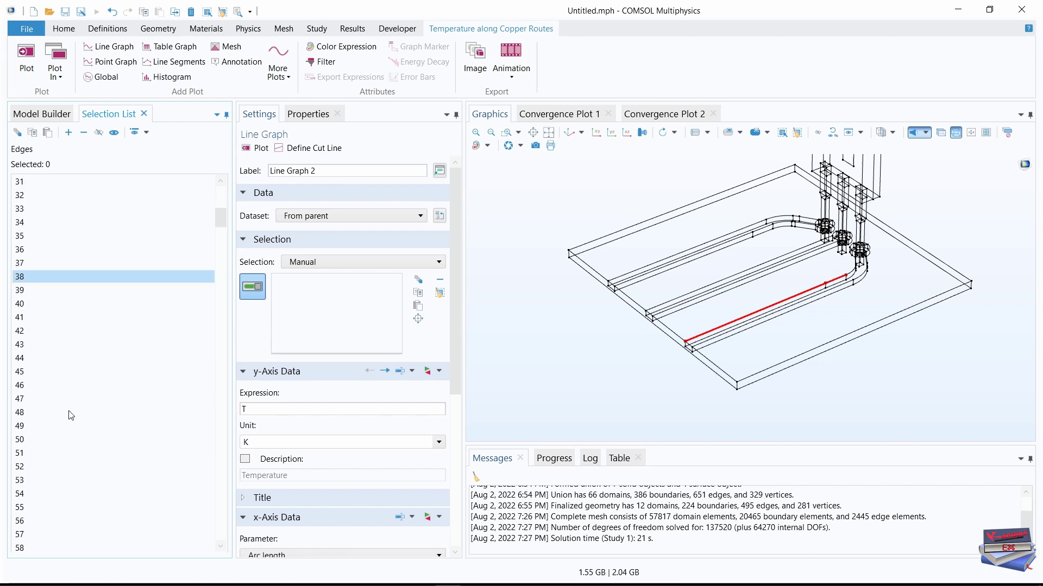
{"action": "left_click", "coordinate": [17, 401], "text": "ctrl"}
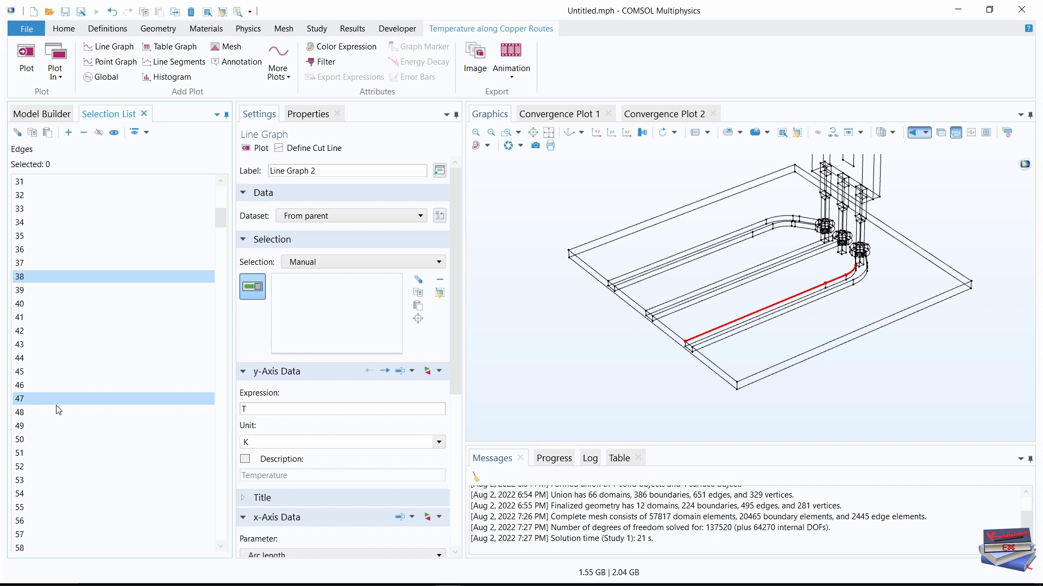
{"action": "scroll", "coordinate": [70, 414], "scroll_direction": "down", "scroll_amount": 4}
{"action": "left_click", "coordinate": [23, 360], "text": "ctrl"}
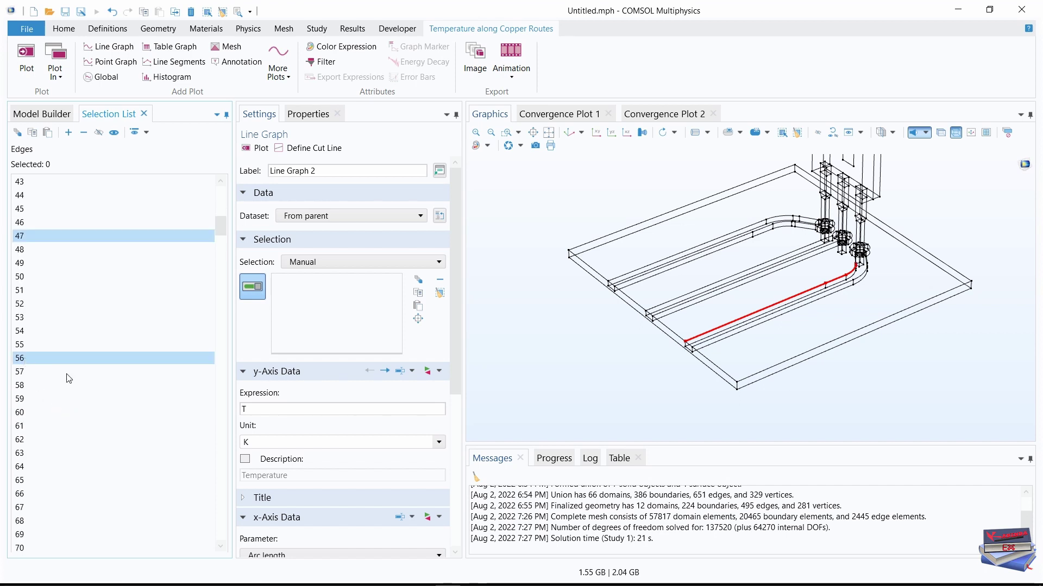
{"action": "left_click", "coordinate": [23, 443], "text": "ctrl"}
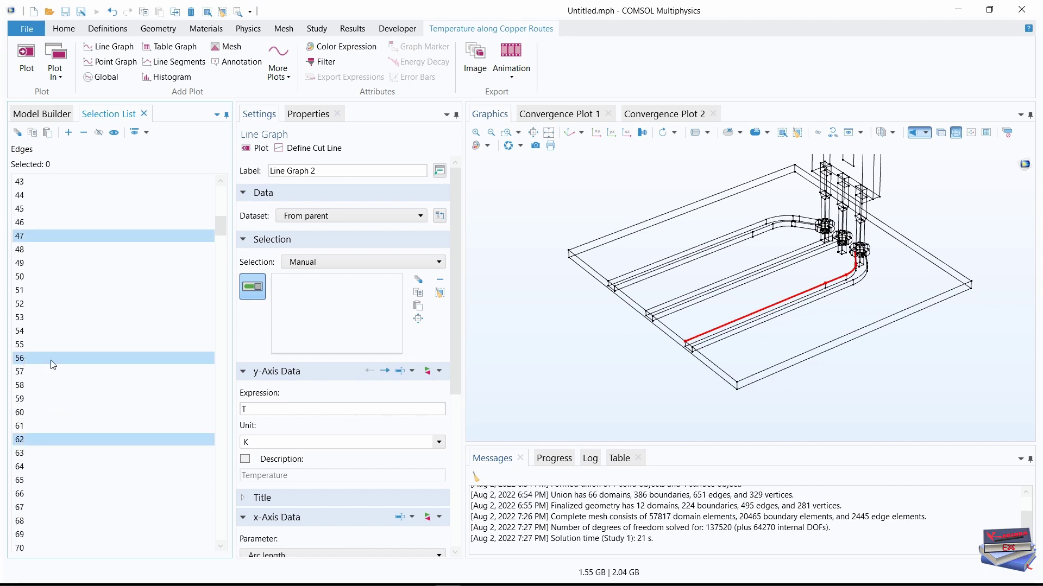
{"action": "left_click", "coordinate": [68, 132]}
{"action": "left_click", "coordinate": [47, 114]}
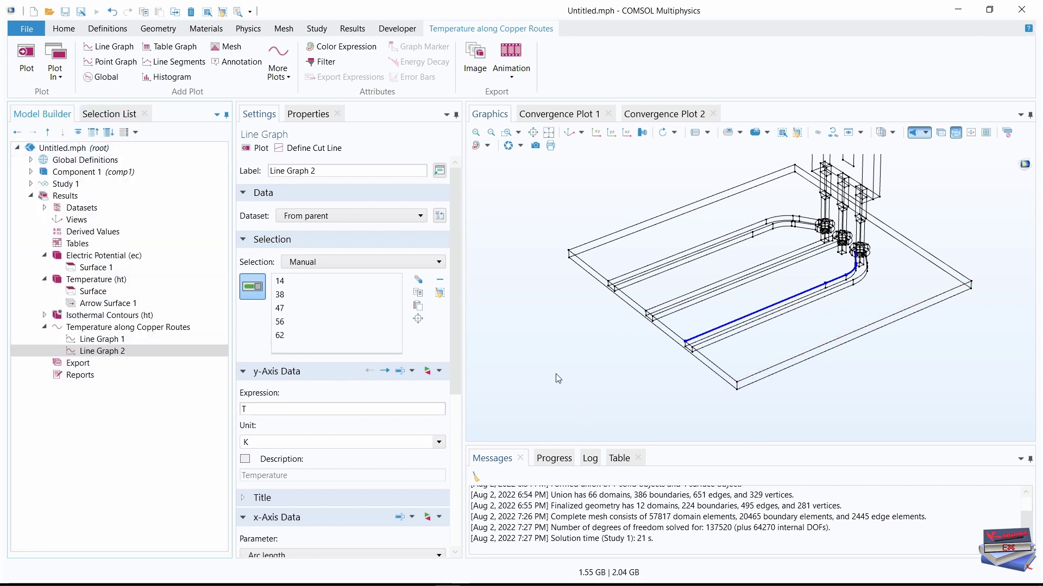
- Change the duplicated line graph's manual legend to Collector and plot it
{"action": "left_click_drag", "start_coordinate": [451, 291], "coordinate": [454, 433]}
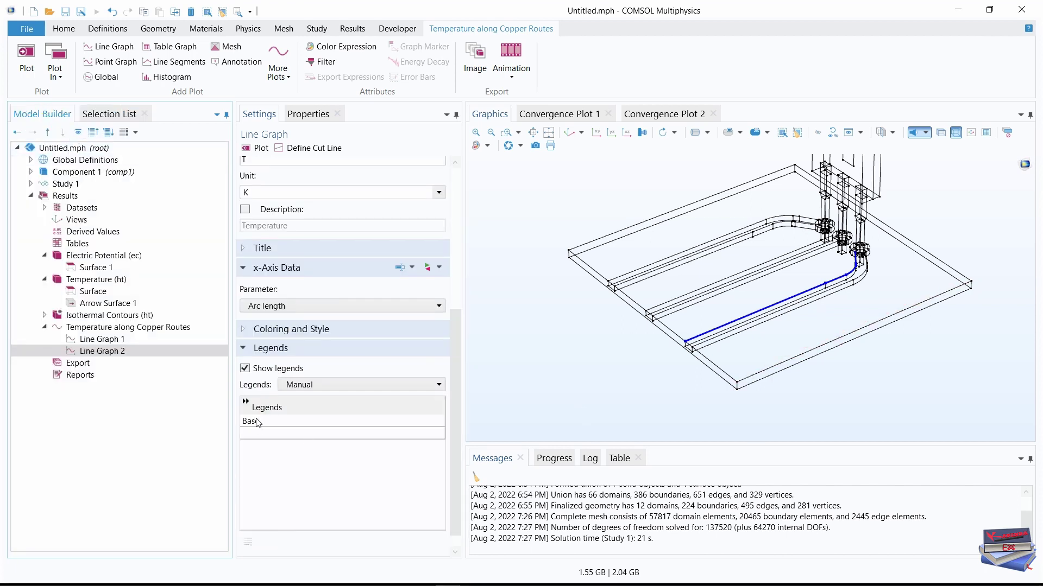
{"action": "left_click", "coordinate": [258, 423]}
{"action": "left_click", "coordinate": [258, 423]}
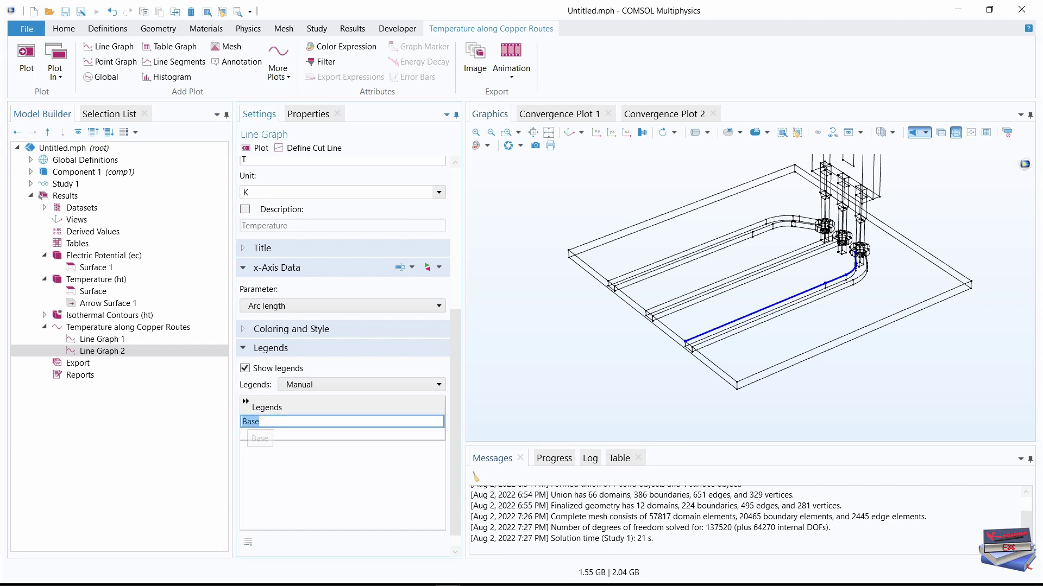
{"action": "type", "text": "Collector"}
{"action": "key", "text": "Return"}
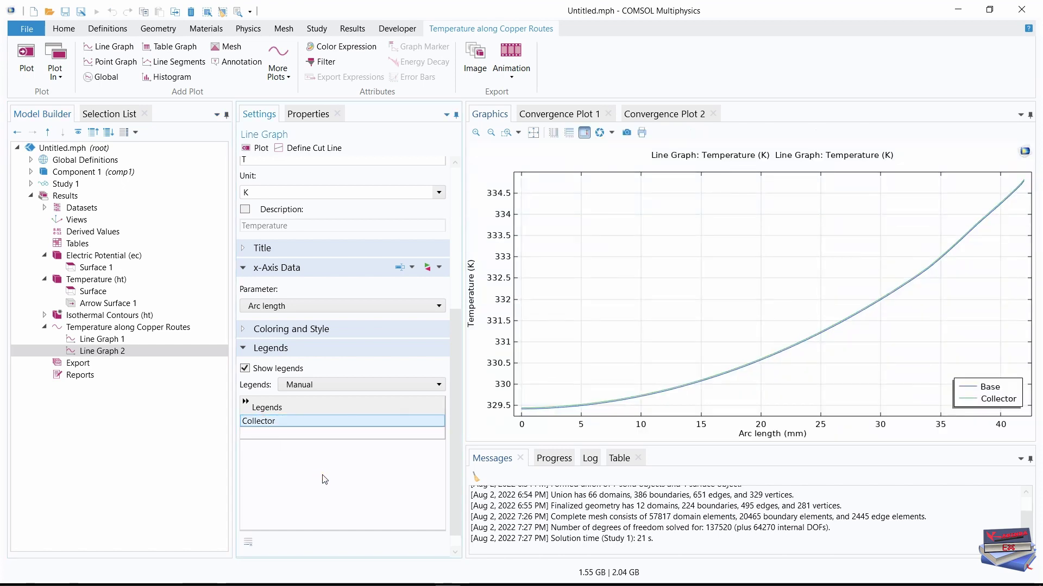
{"action": "left_click", "coordinate": [254, 151]}
- Set the Collector line graph's colour to Red, replot it and fit the whole curve in view
{"action": "left_click", "coordinate": [506, 134]}
{"action": "left_click_drag", "start_coordinate": [764, 382], "coordinate": [748, 322]}
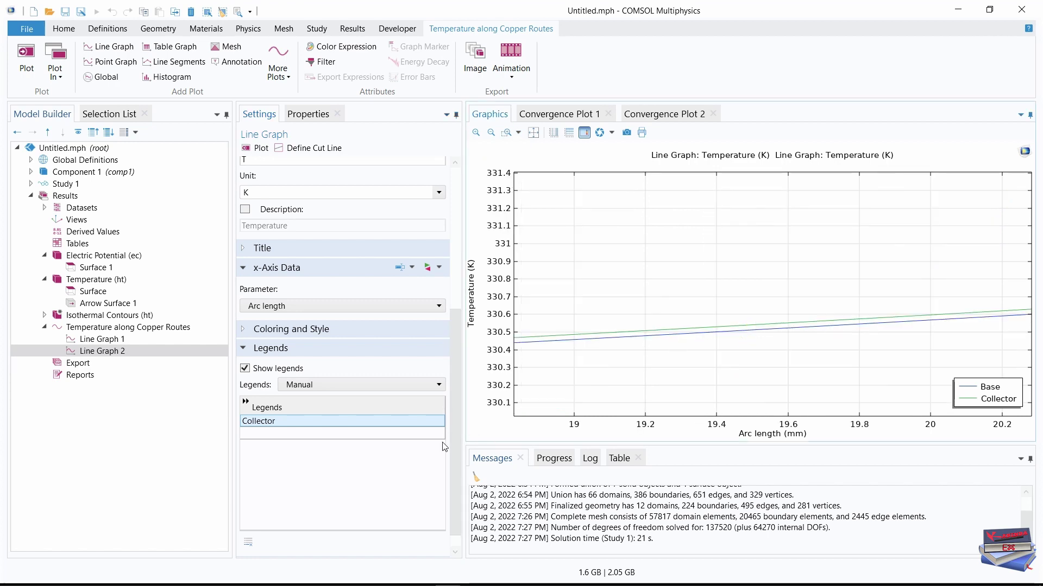
{"action": "left_click", "coordinate": [247, 330]}
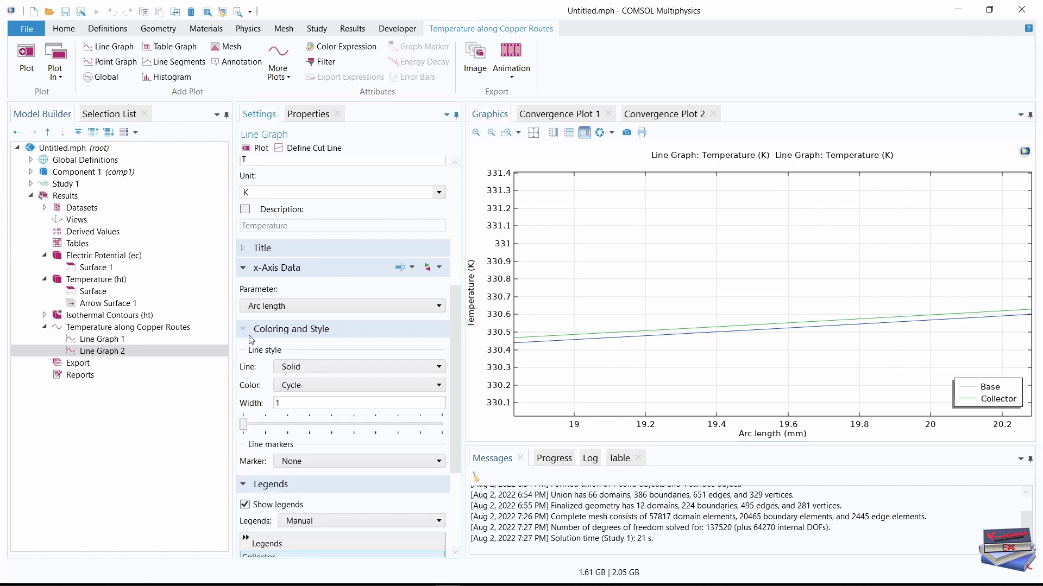
{"action": "left_click", "coordinate": [364, 385]}
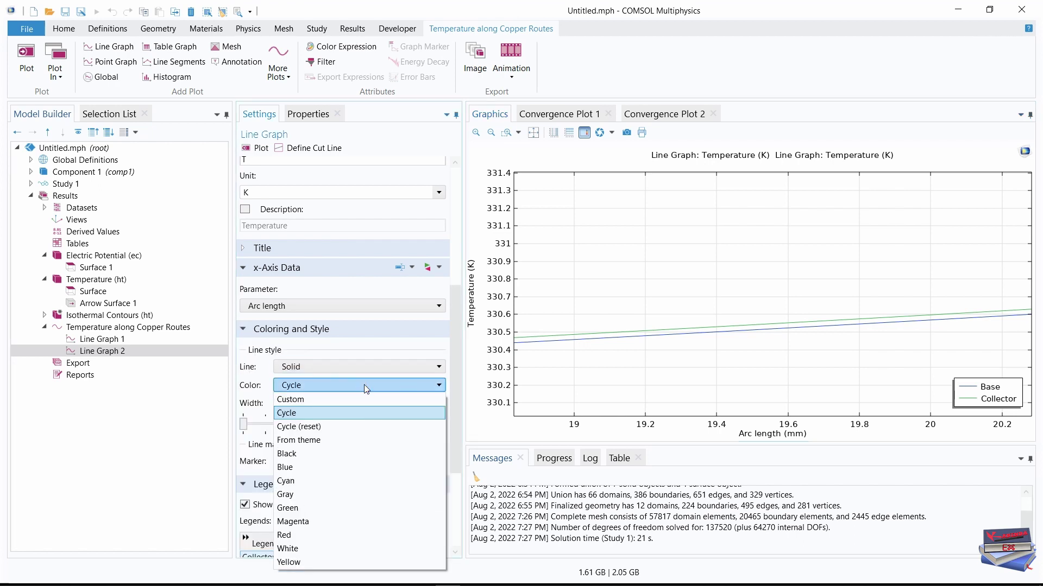
{"action": "left_click", "coordinate": [296, 535]}
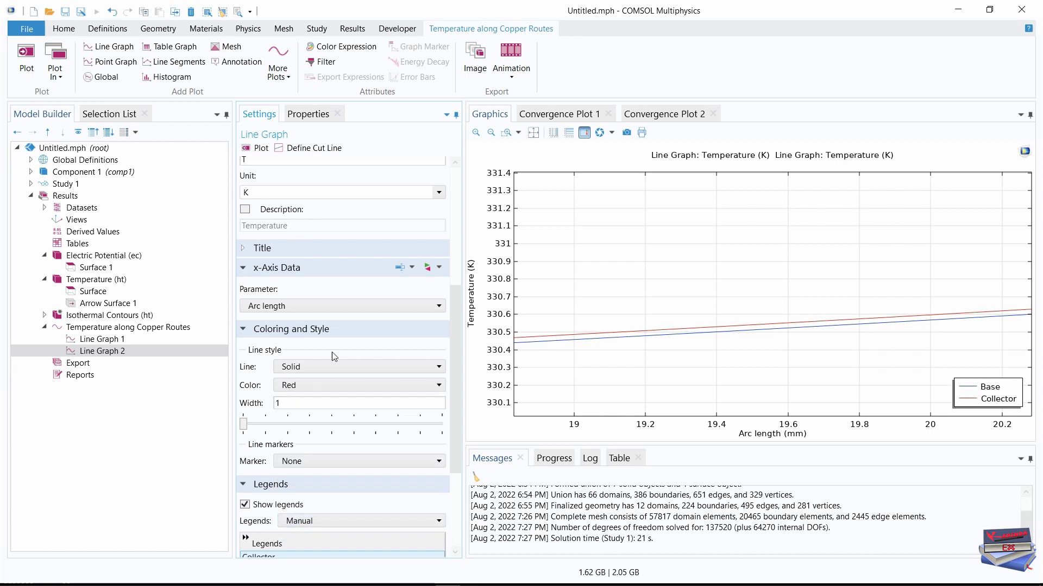
{"action": "left_click", "coordinate": [253, 148]}
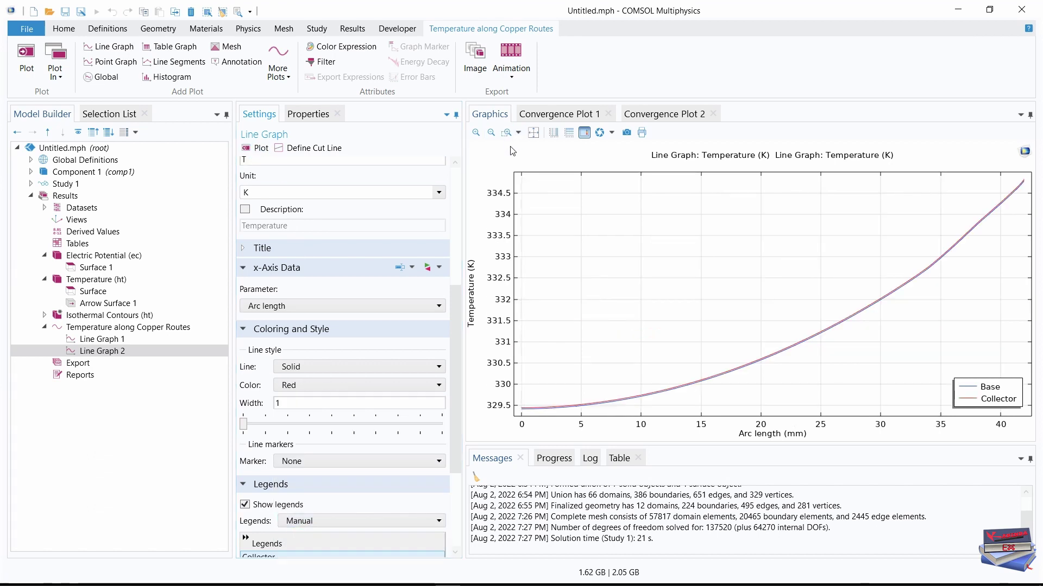
{"action": "left_click", "coordinate": [533, 133]}
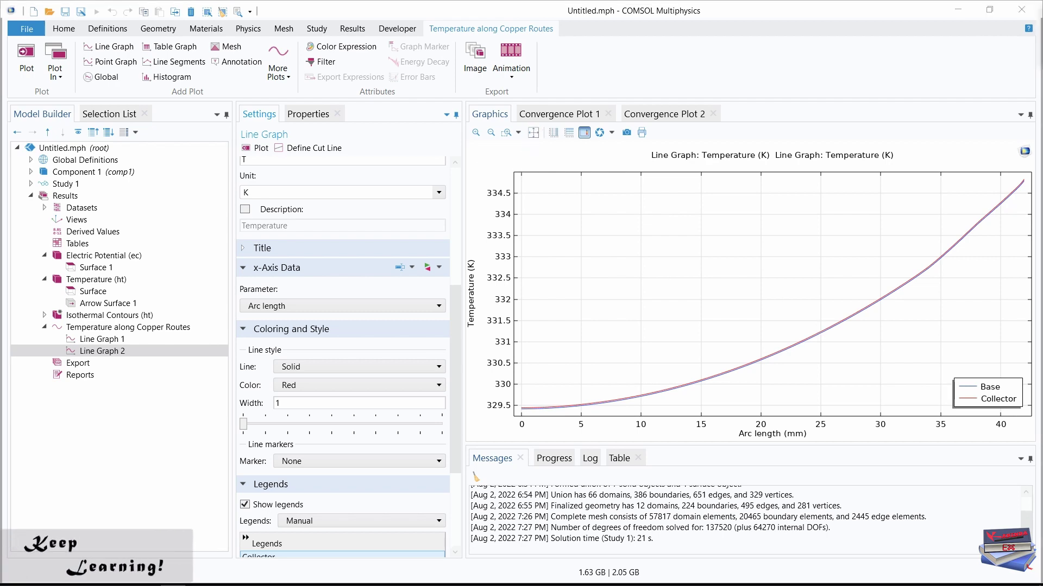
- Enable a custom x-axis label for the Temperature along Copper Routes plot group and set it to "Distance from connector"
{"action": "left_click", "coordinate": [96, 329]}
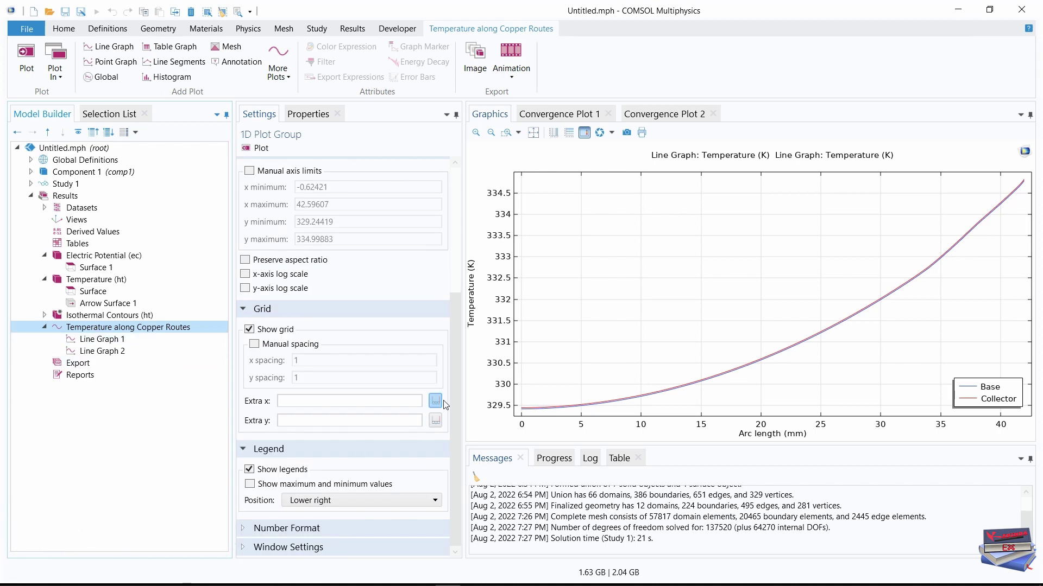
{"action": "left_click_drag", "start_coordinate": [460, 368], "coordinate": [459, 235]}
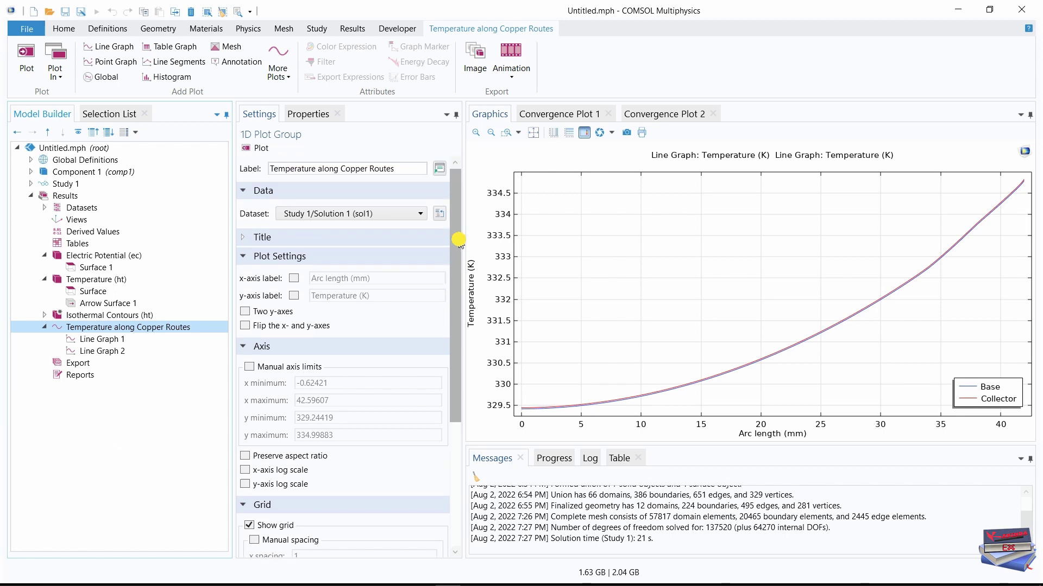
{"action": "left_click", "coordinate": [262, 239]}
{"action": "left_click", "coordinate": [294, 344]}
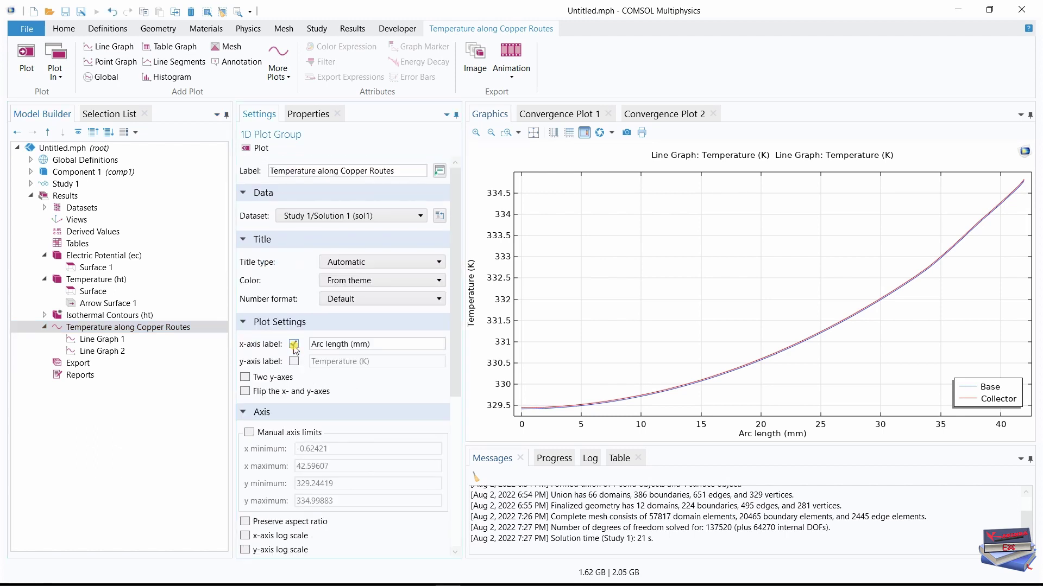
{"action": "left_click", "coordinate": [355, 345]}
{"action": "left_click_drag", "start_coordinate": [371, 345], "coordinate": [306, 346]}
{"action": "type", "text": "Distance from connector"}
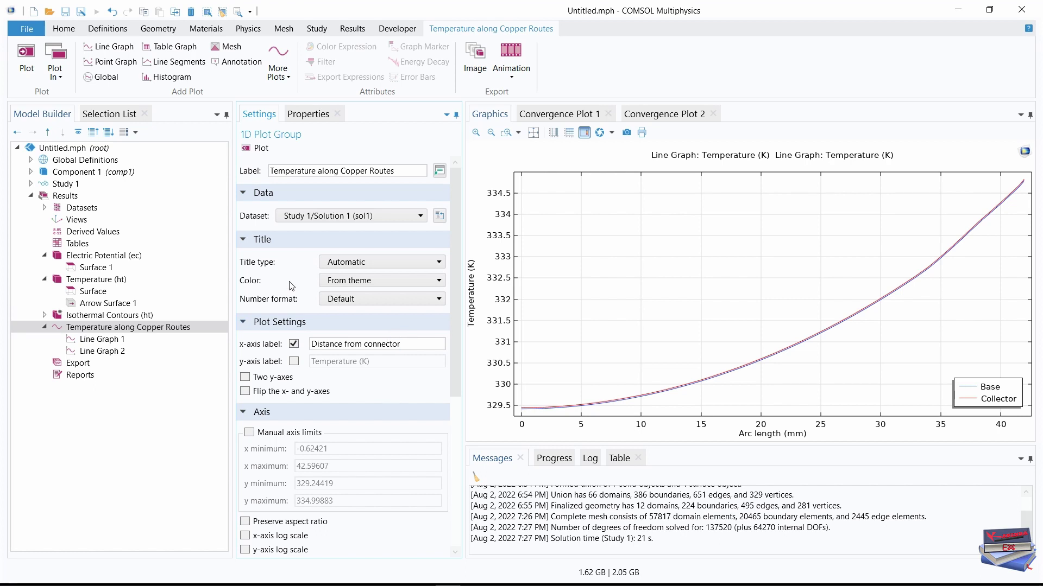
- Set the plot group's title type to None, add the unit "(m)" to the end of the x-axis label and replot
{"action": "left_click", "coordinate": [412, 262]}
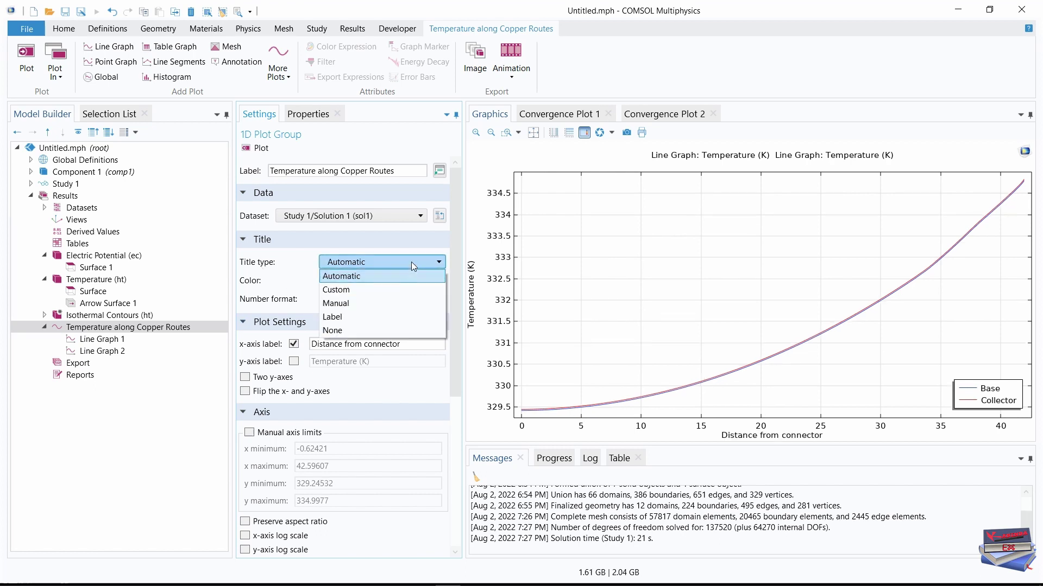
{"action": "left_click", "coordinate": [350, 329]}
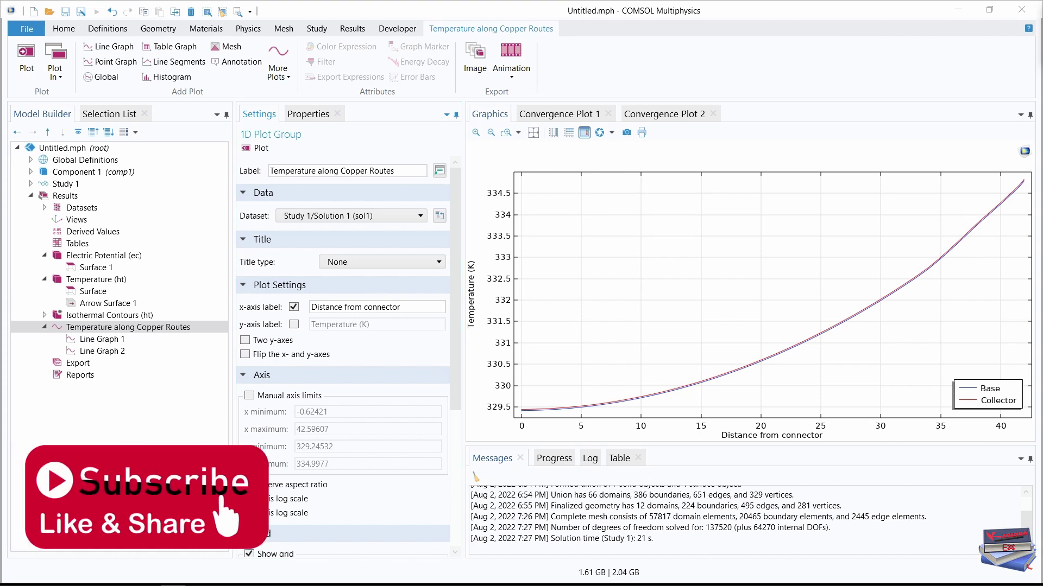
{"action": "left_click", "coordinate": [414, 308]}
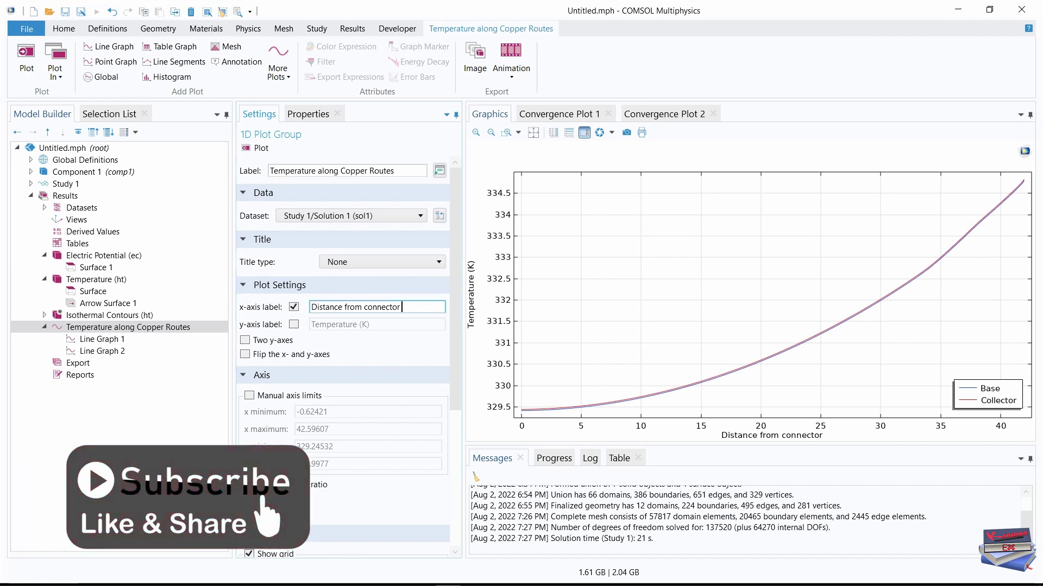
{"action": "type", "text": "(m)"}
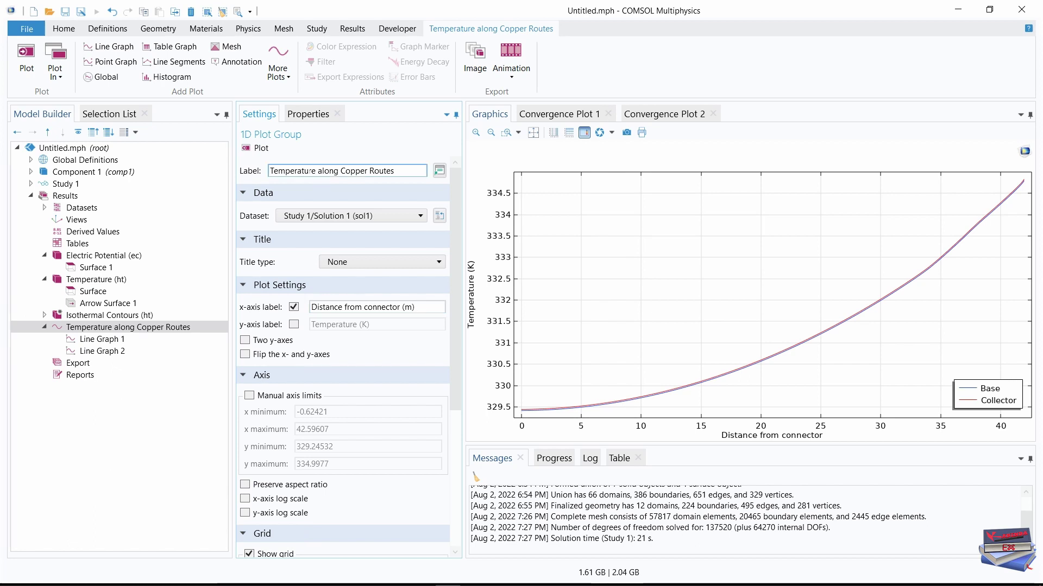
{"action": "left_click", "coordinate": [273, 152]}
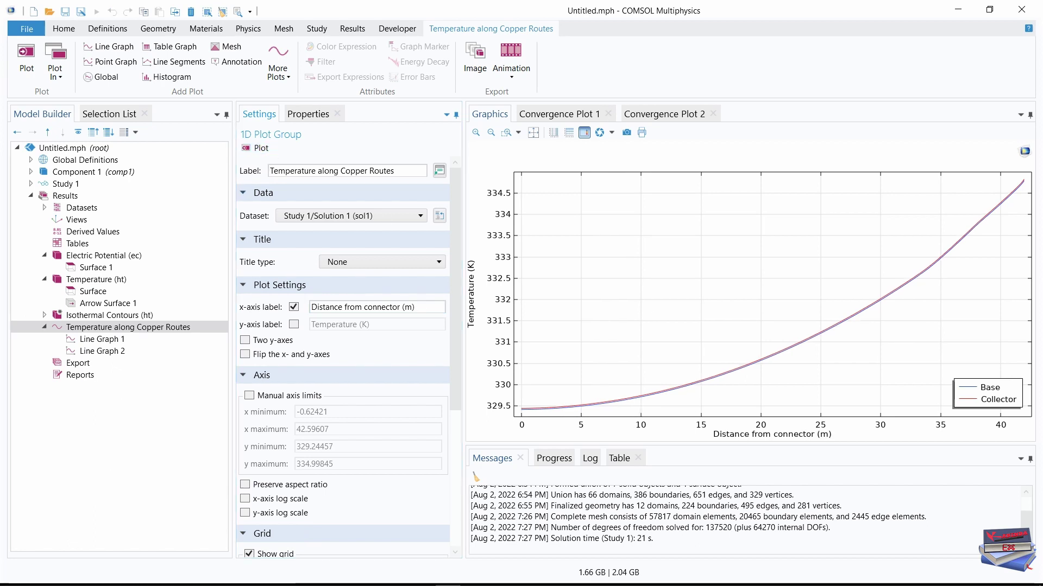